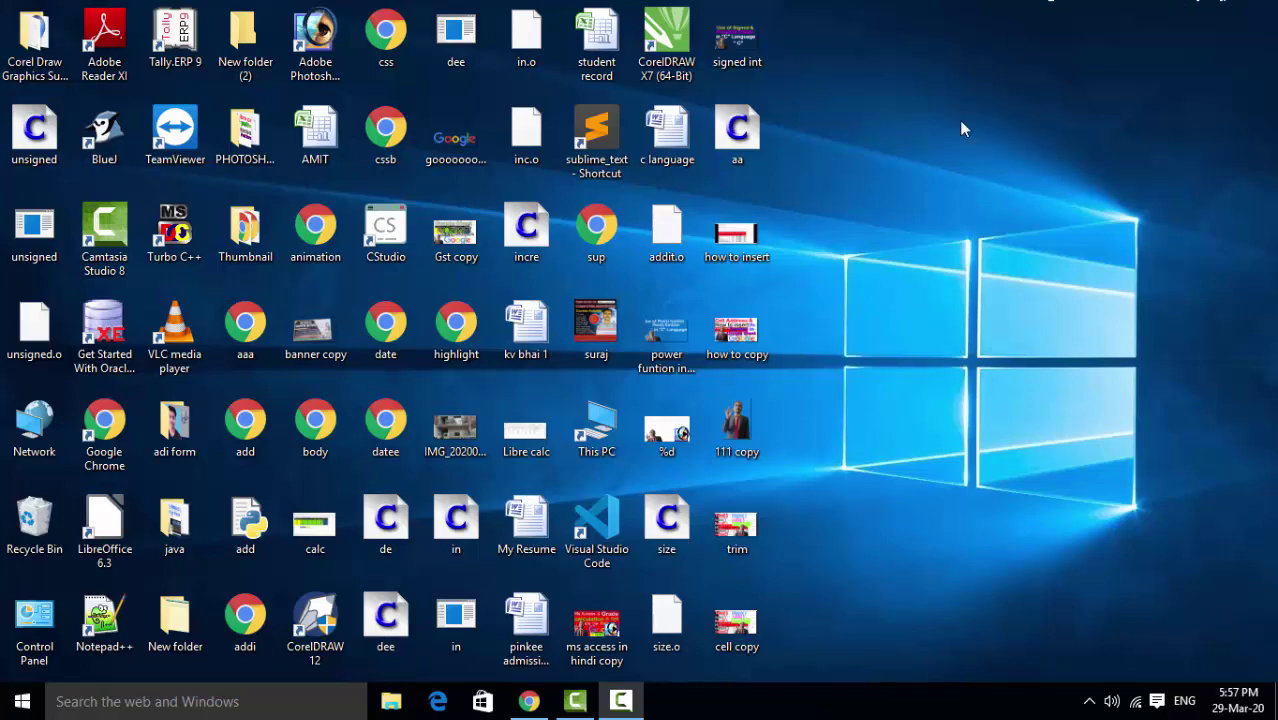
- Refresh the desktop icons several times from the desktop shortcut menu
right_click(888, 217)
mouse_move(921, 254)
click(935, 279)
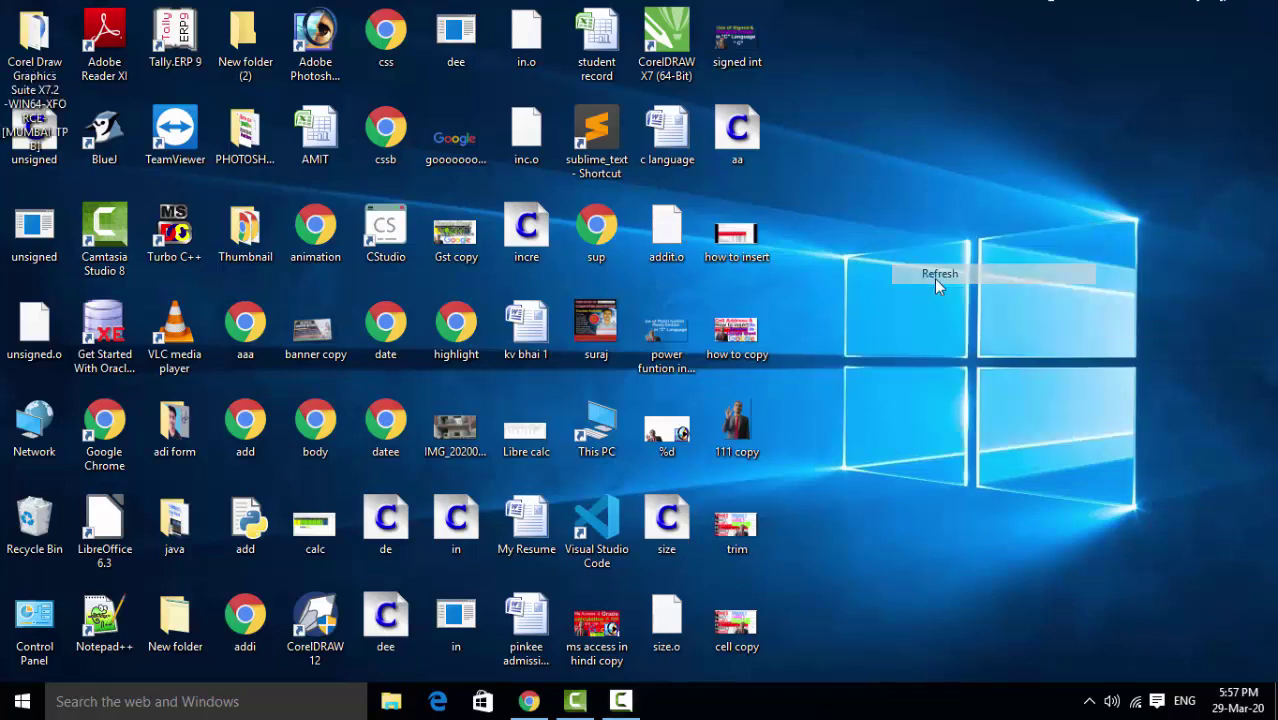
right_click(934, 278)
click(976, 334)
right_click(976, 334)
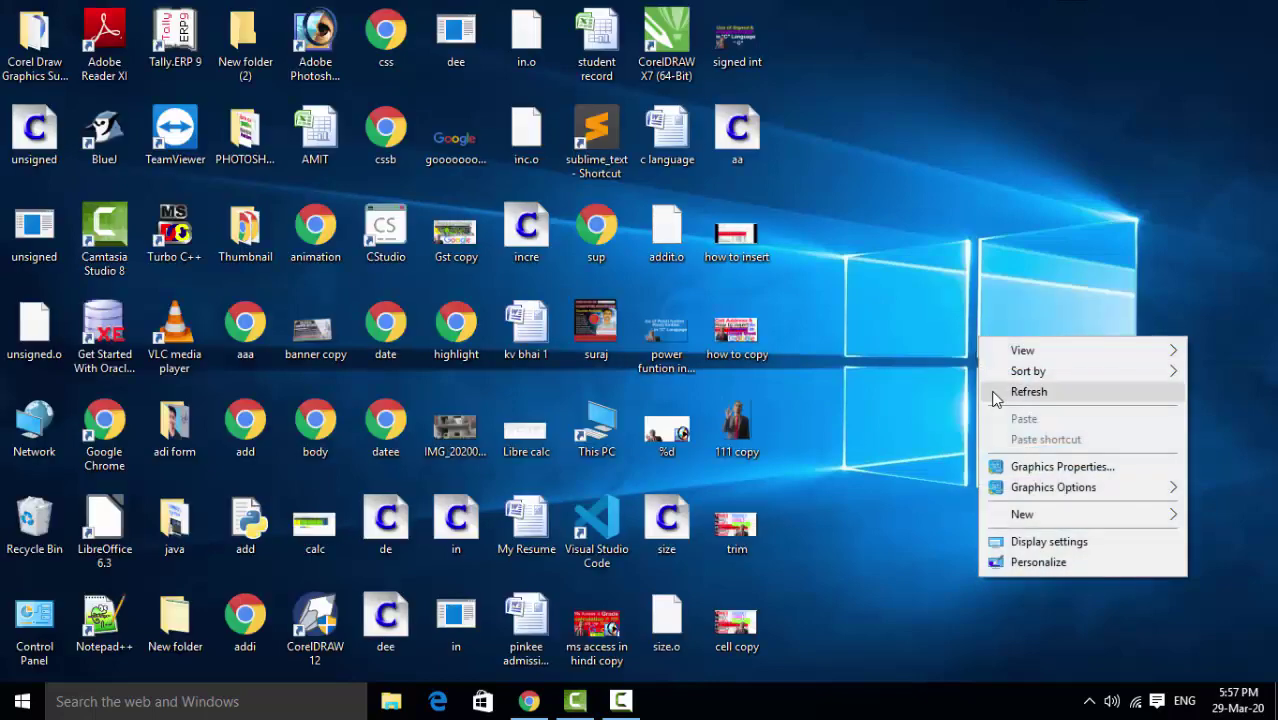
click(992, 389)
right_click(1008, 438)
click(1032, 494)
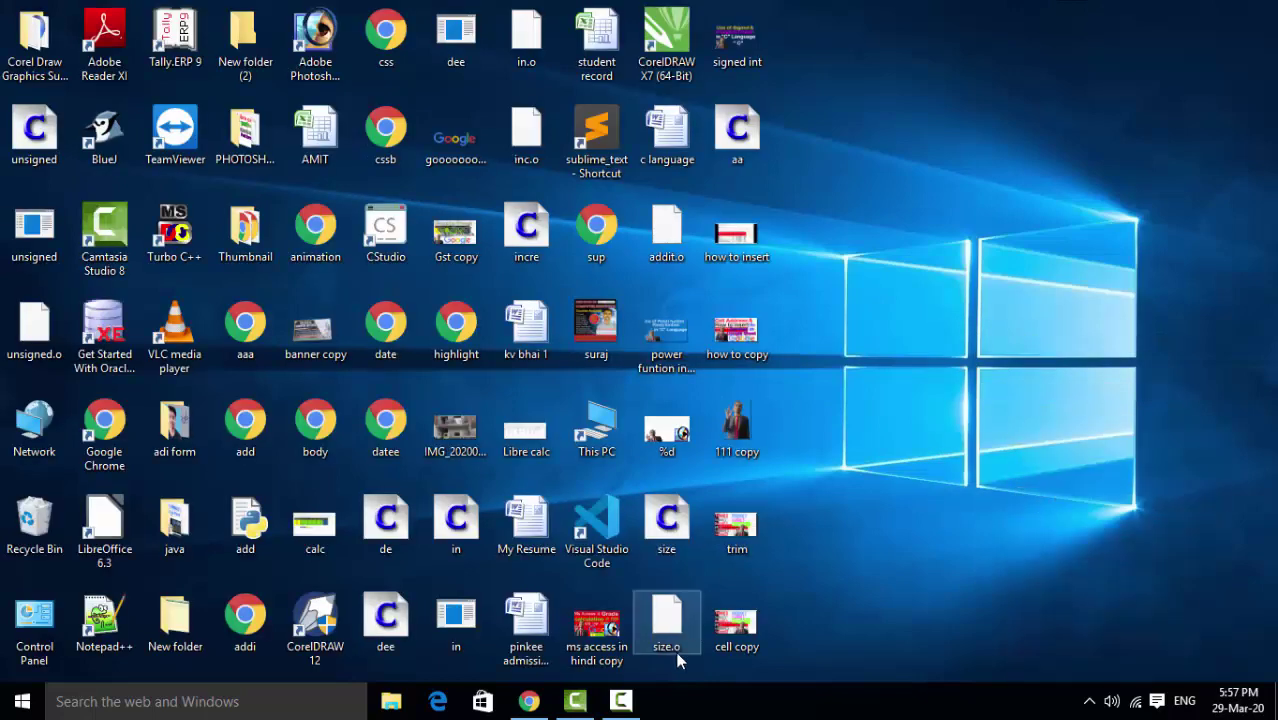
- Bring Google Sheets forward on Sheet1, scrolled fully left to its Sum table
click(529, 701)
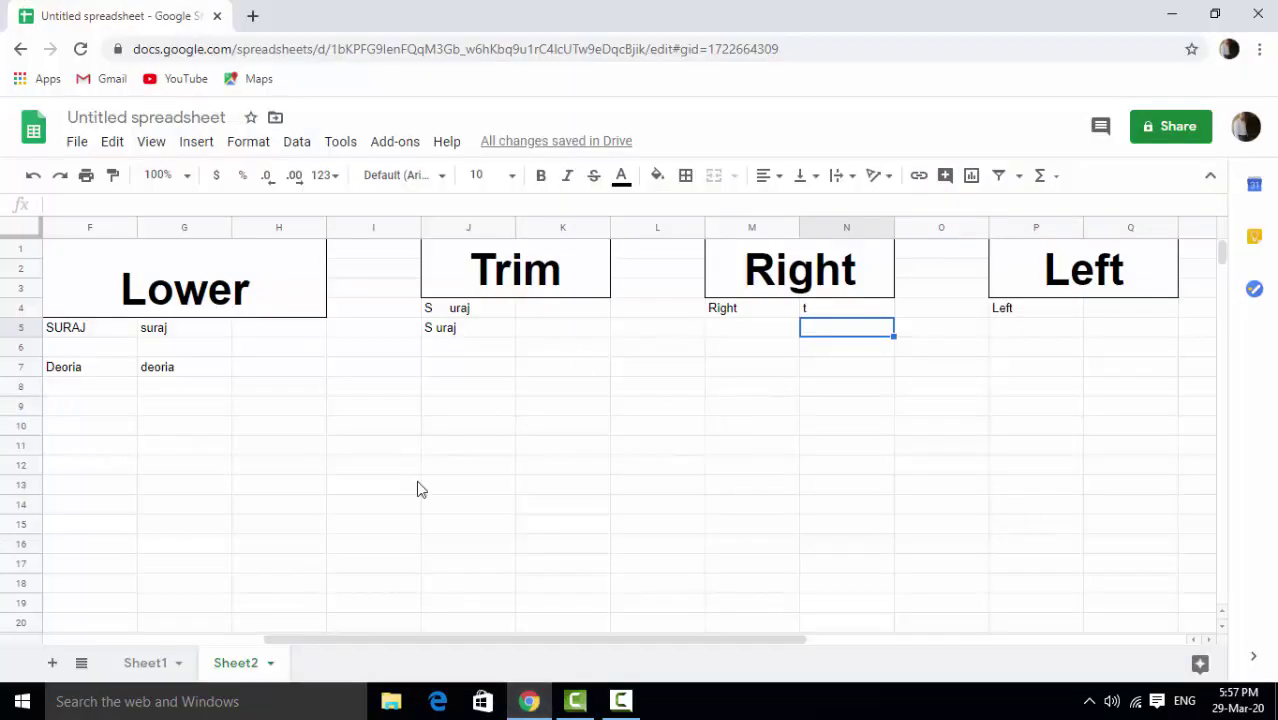
click(168, 672)
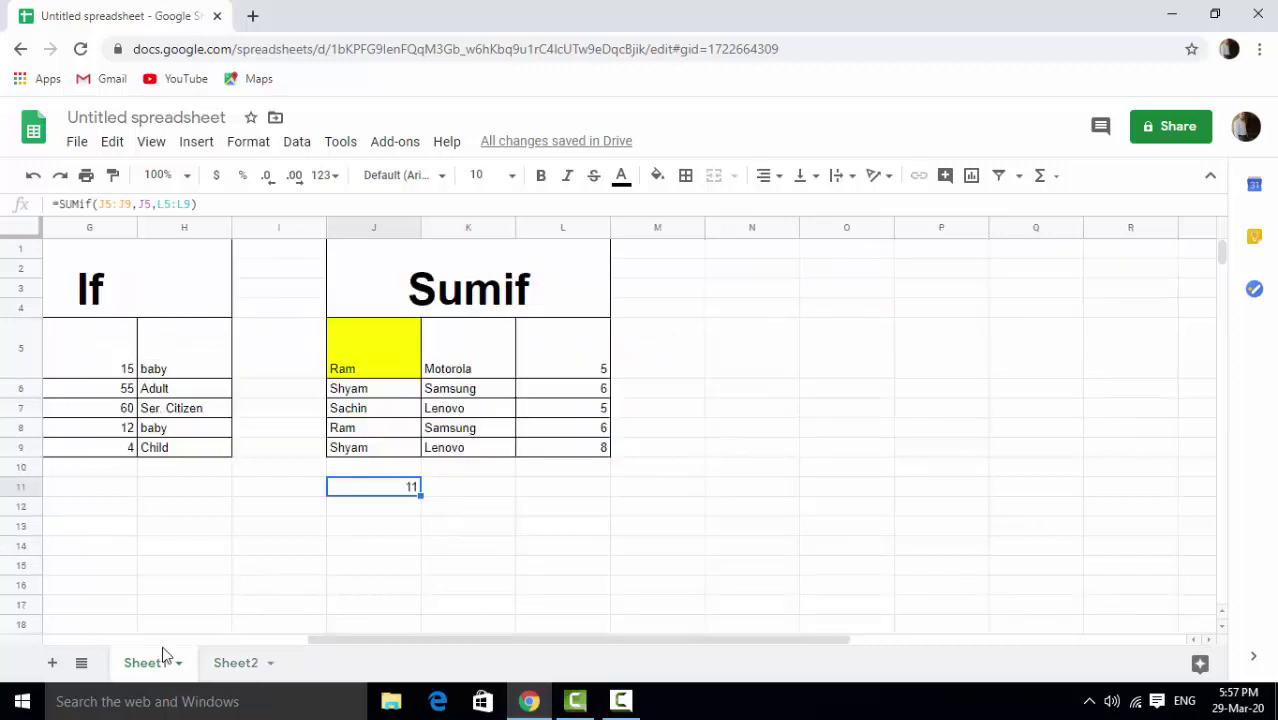
drag(770, 649, 506, 647)
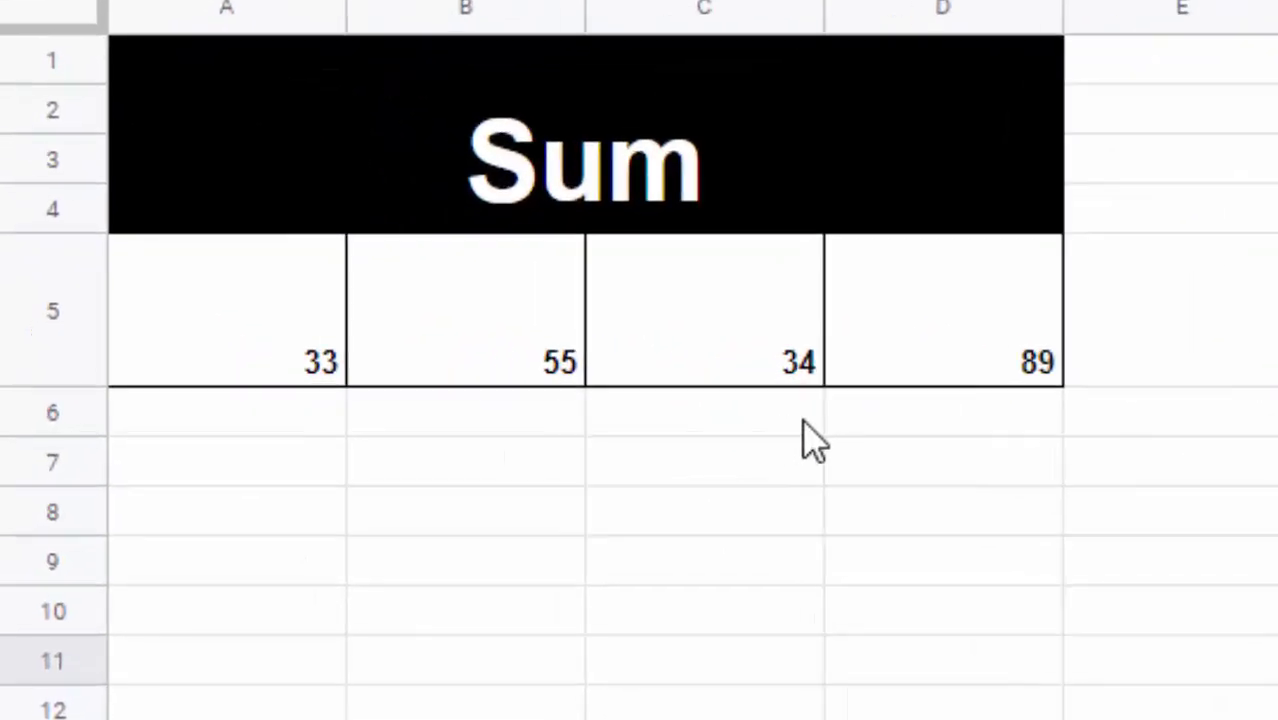
- Enter =sum(a5:d5) in B6 so it totals 33, 55, 34 and 89 as 211
click(313, 405)
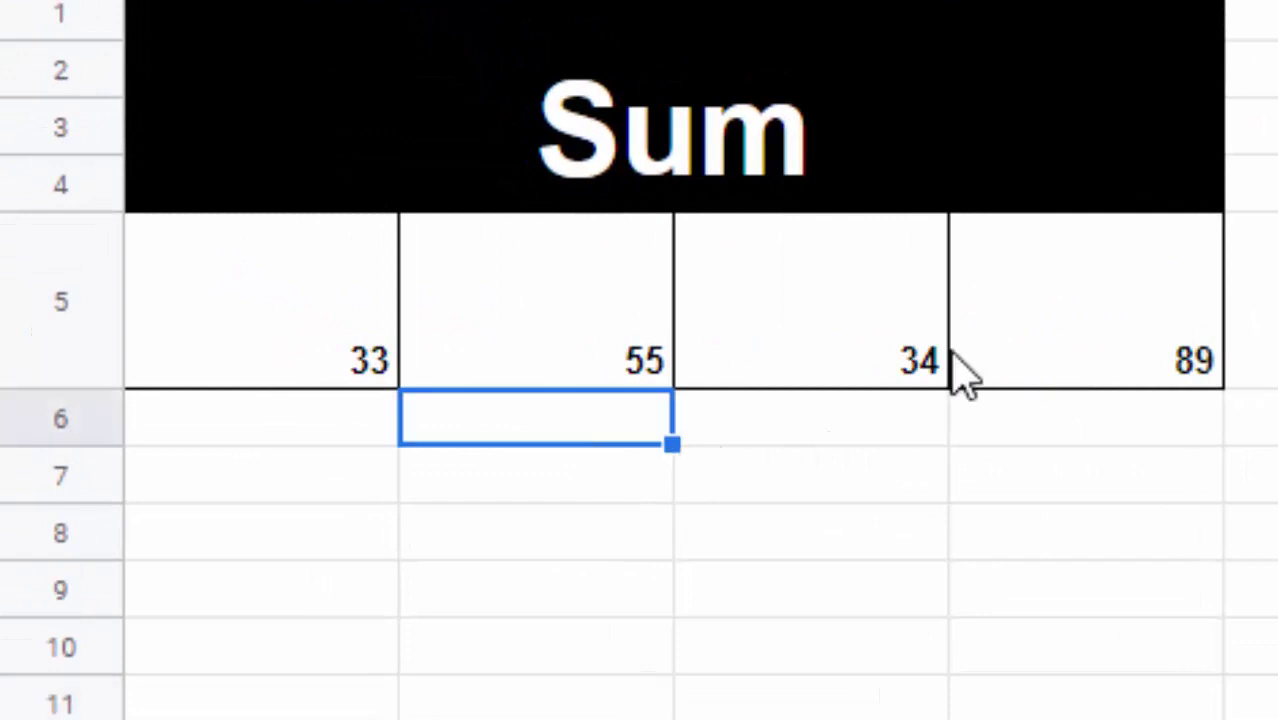
text(=)
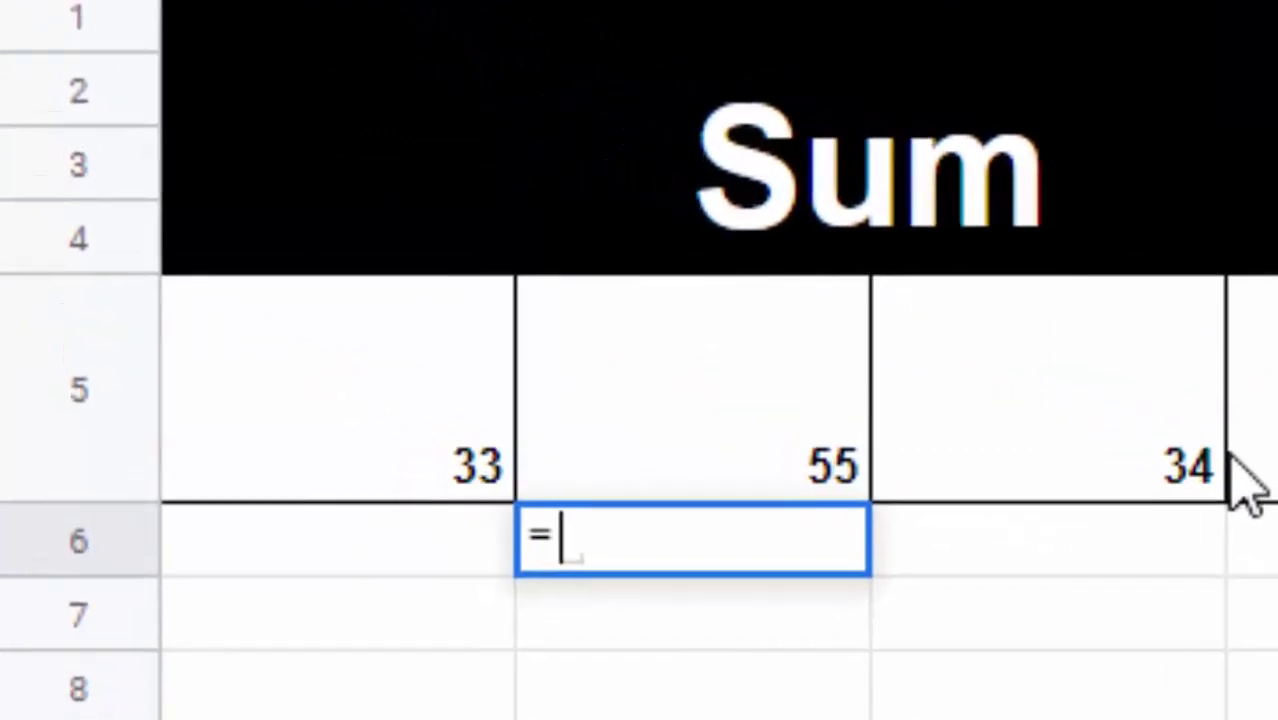
text(sum)
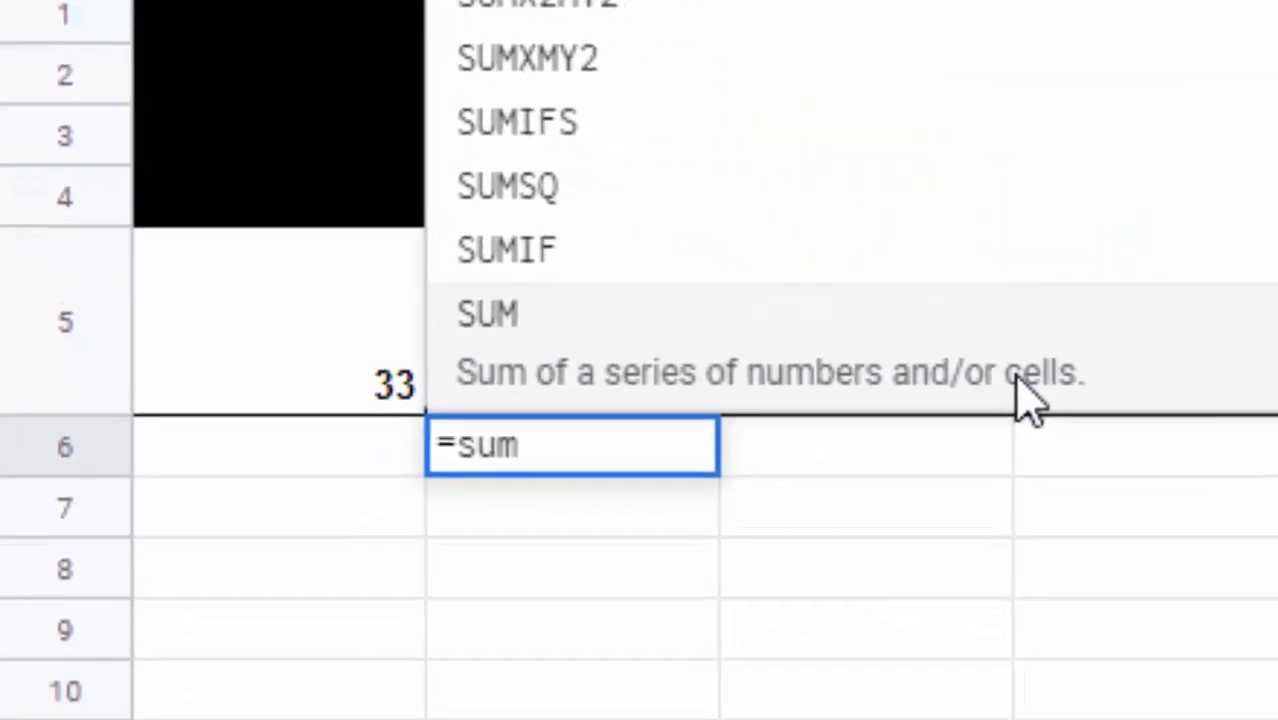
text(()
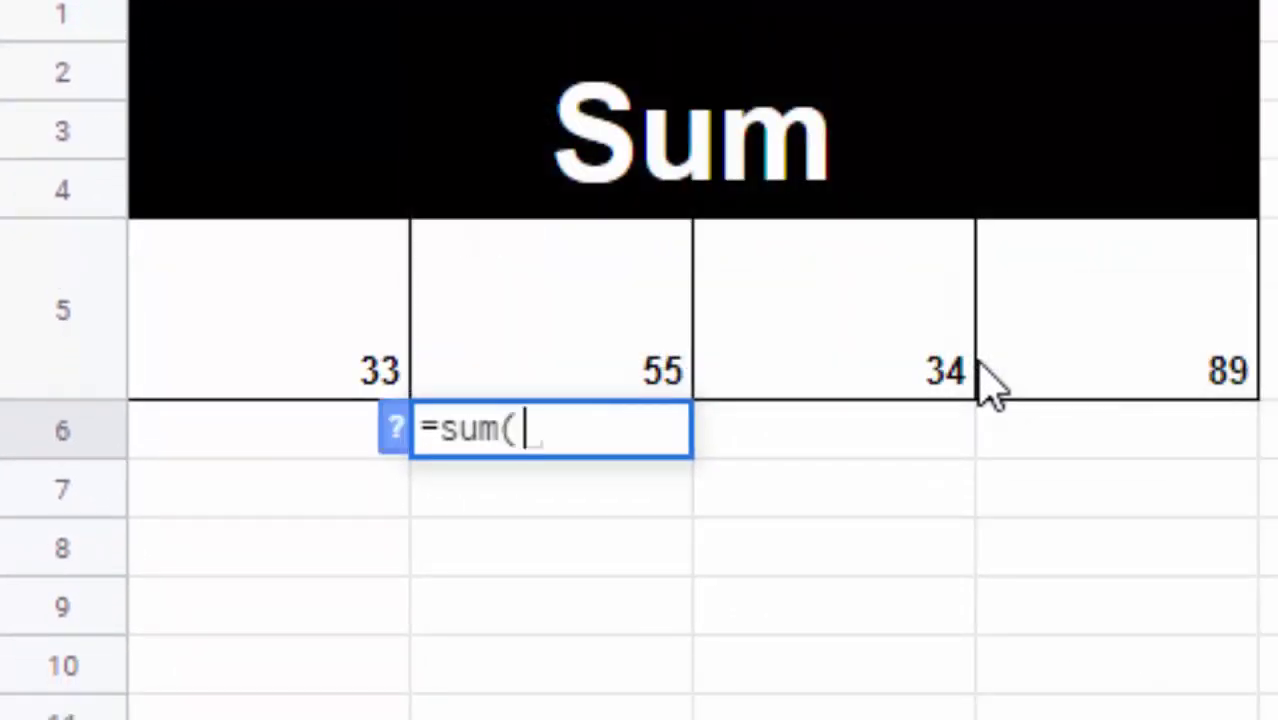
mouse_move(322, 350)
mouse_down()
mouse_move(855, 400)
mouse_move(1090, 377)
mouse_up()
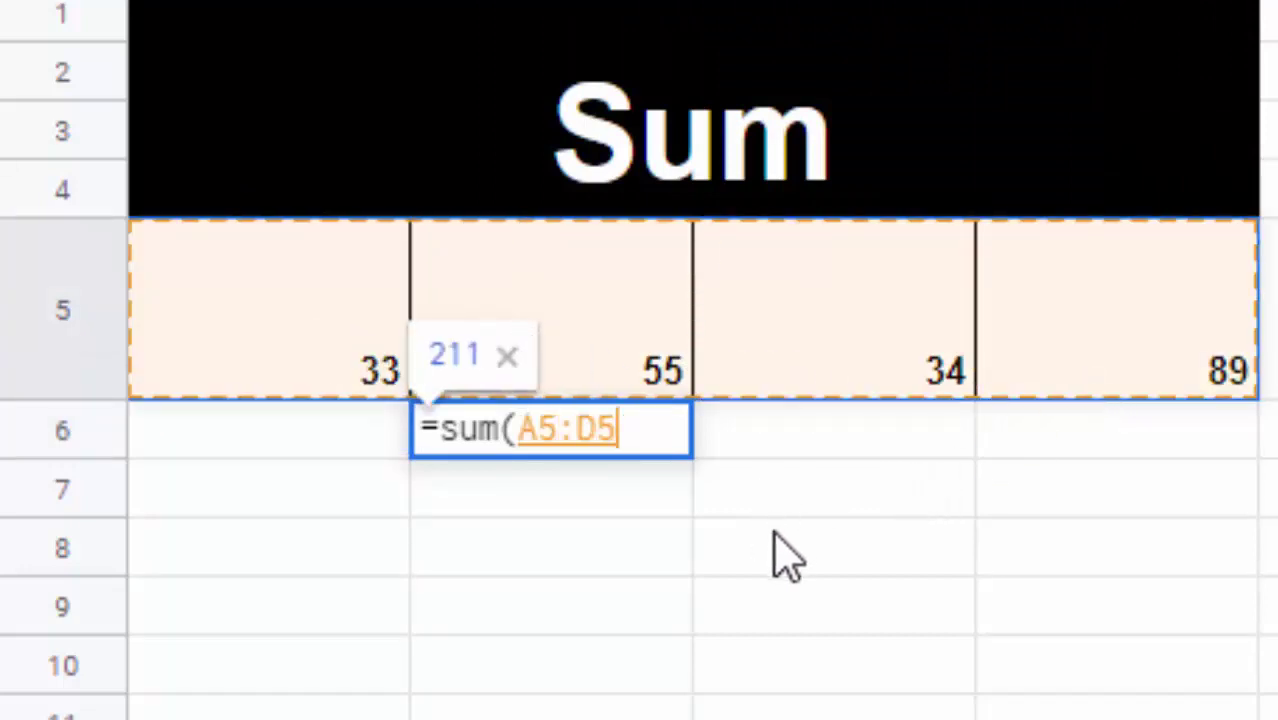
key(BackSpace)
key(BackSpace)
key(BackSpace)
key(BackSpace)
key(BackSpace)
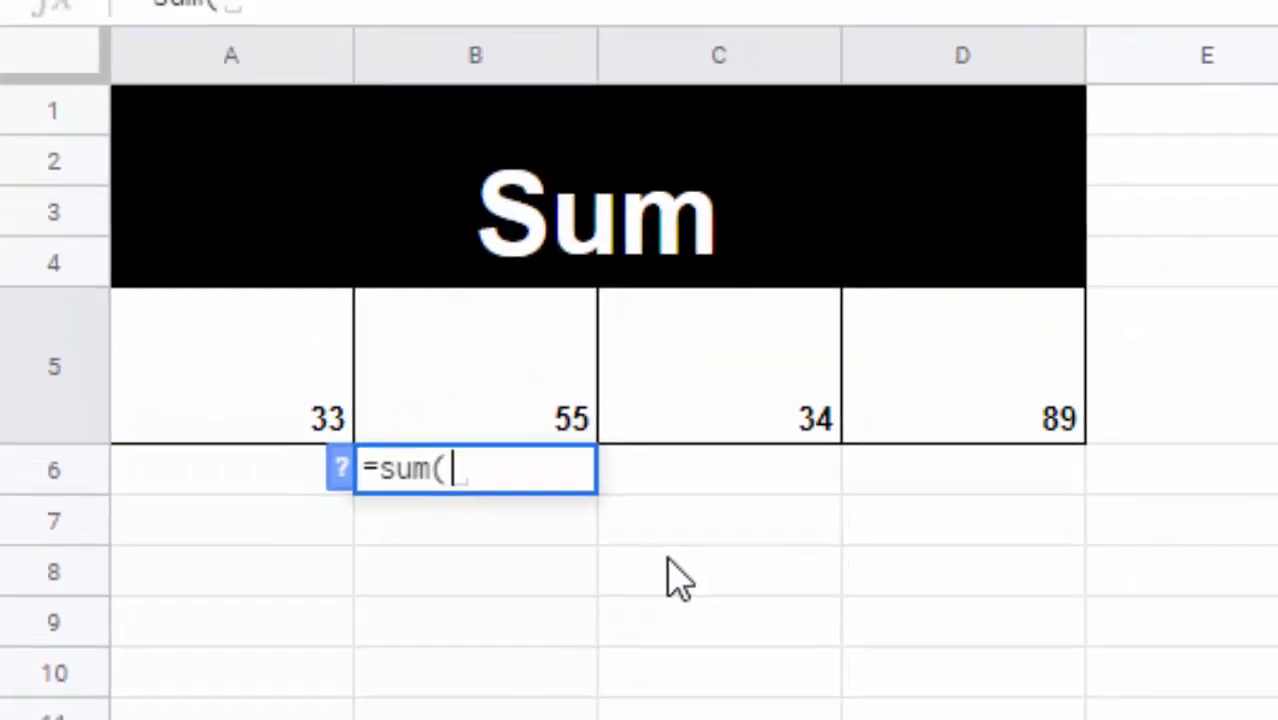
key(BackSpace)
text(()
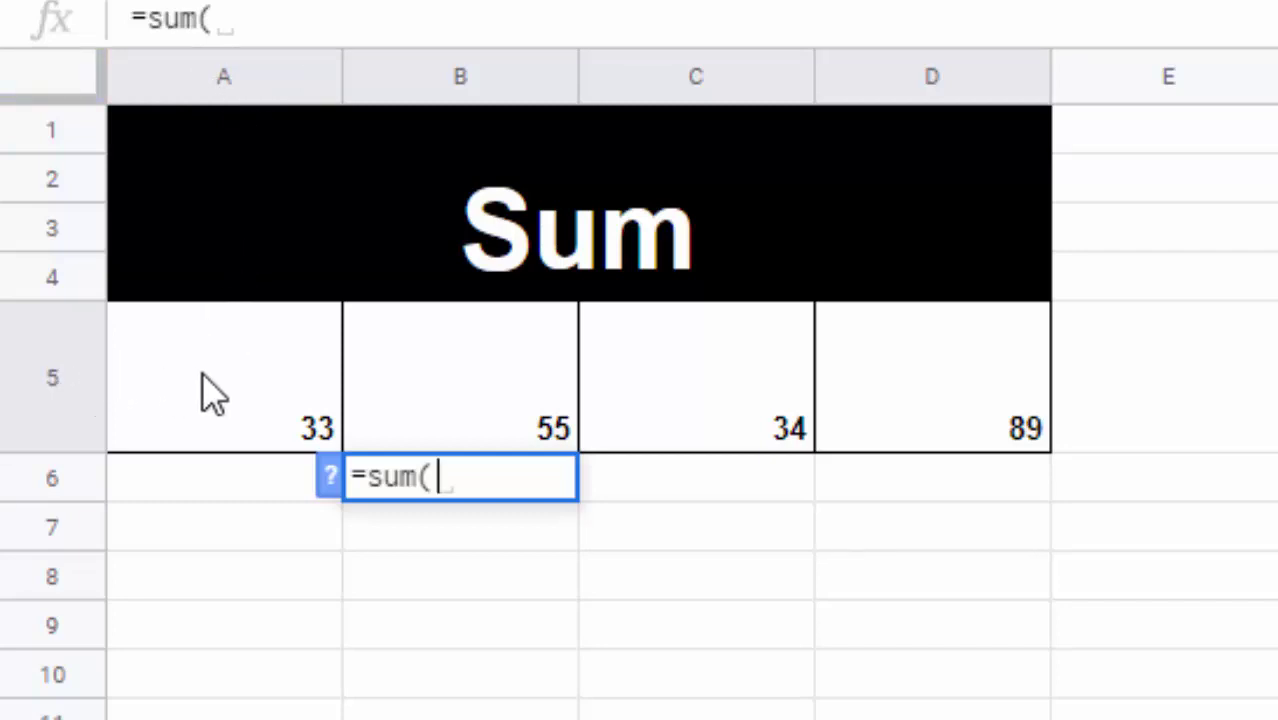
text(a5)
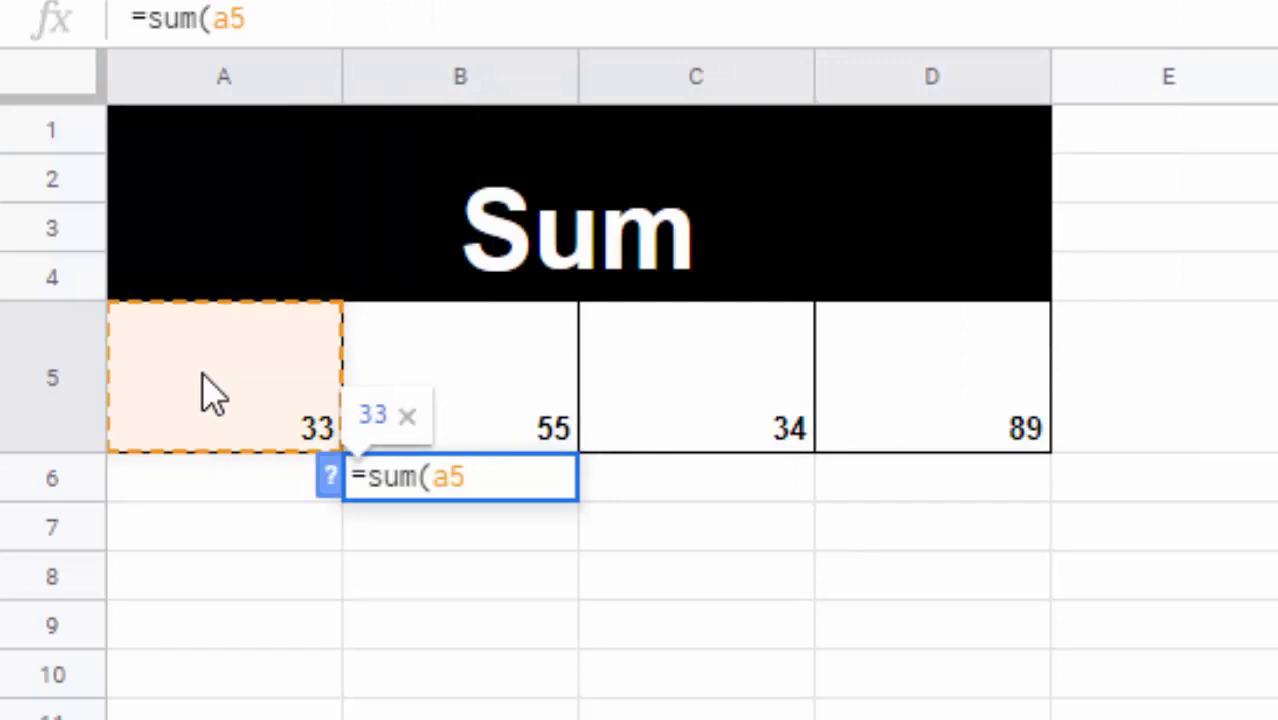
text(:)
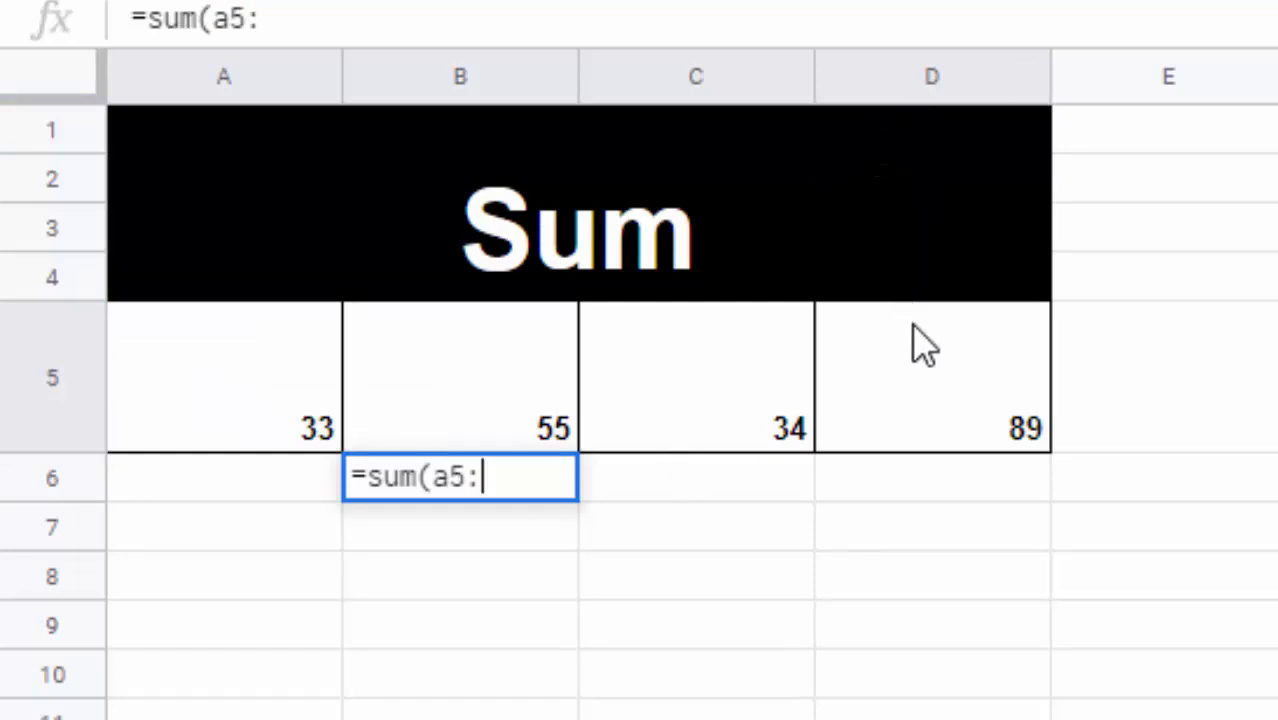
text(d5)
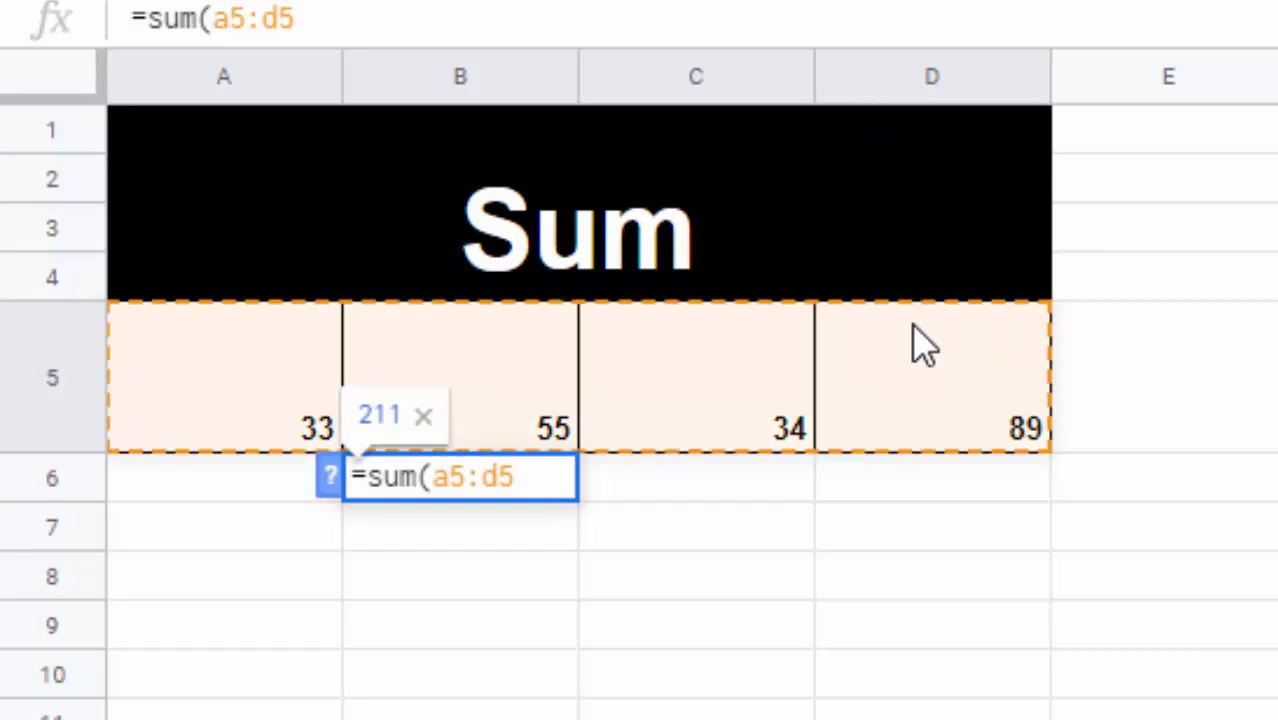
text())
key(Return)
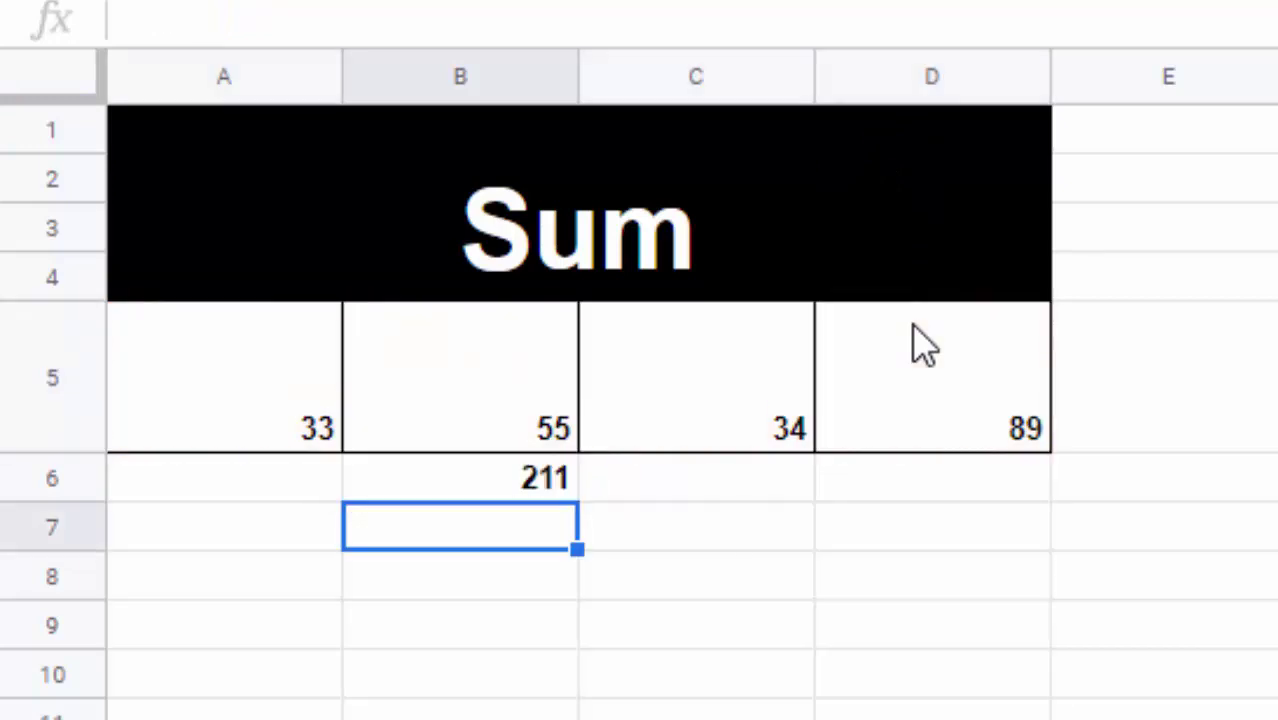
- Clear the old age-category results in H4:H8 of the If table
click(531, 490)
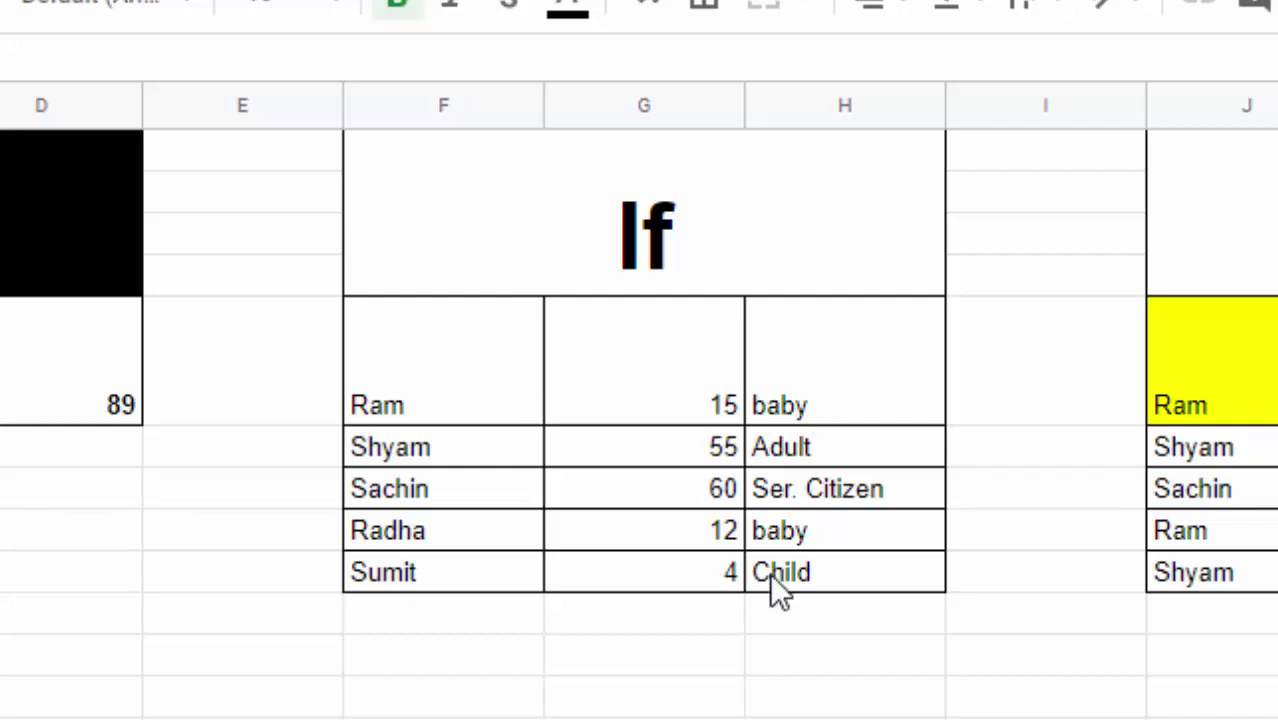
drag(822, 330, 837, 585)
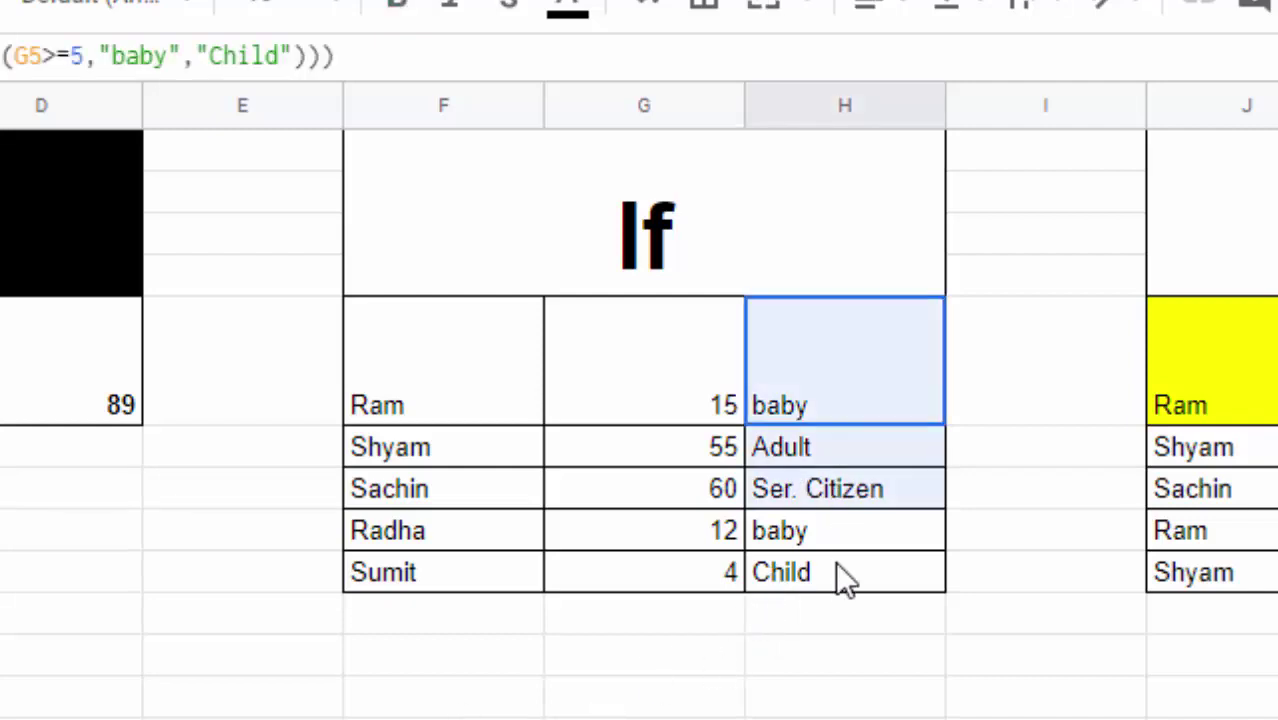
key(Delete)
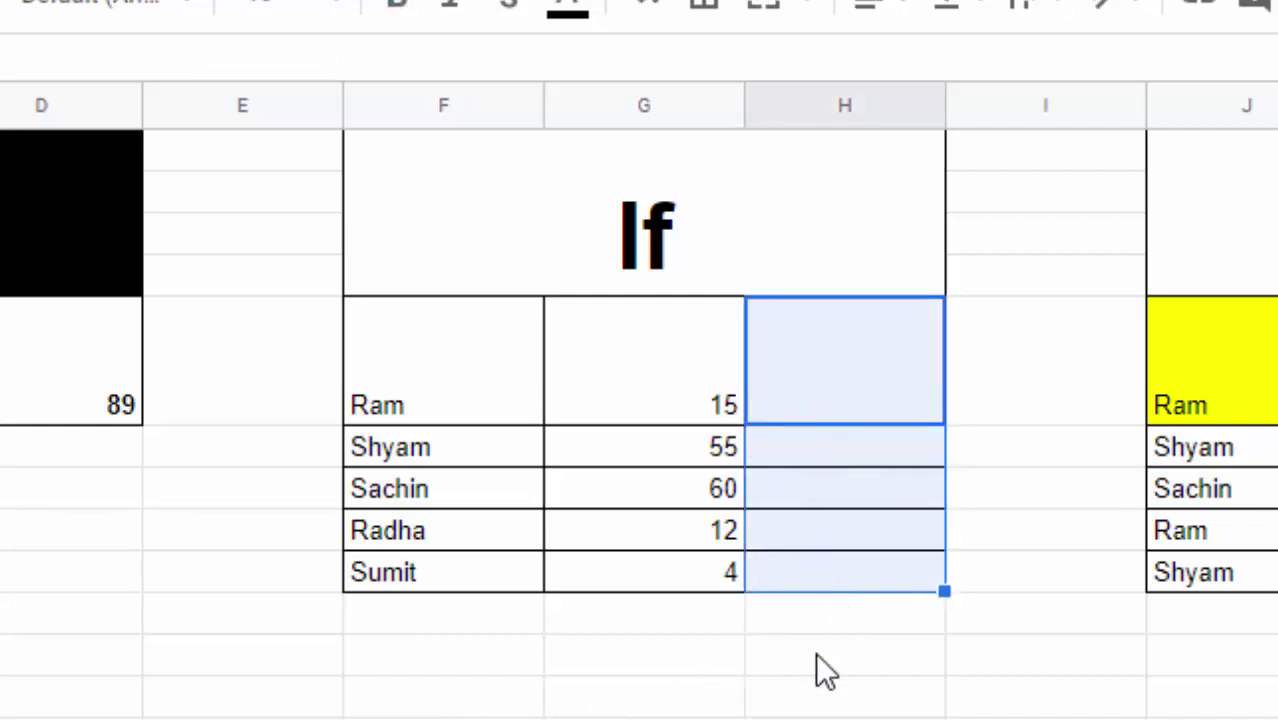
- Insert a blank row above row 4 of the If table
click(785, 418)
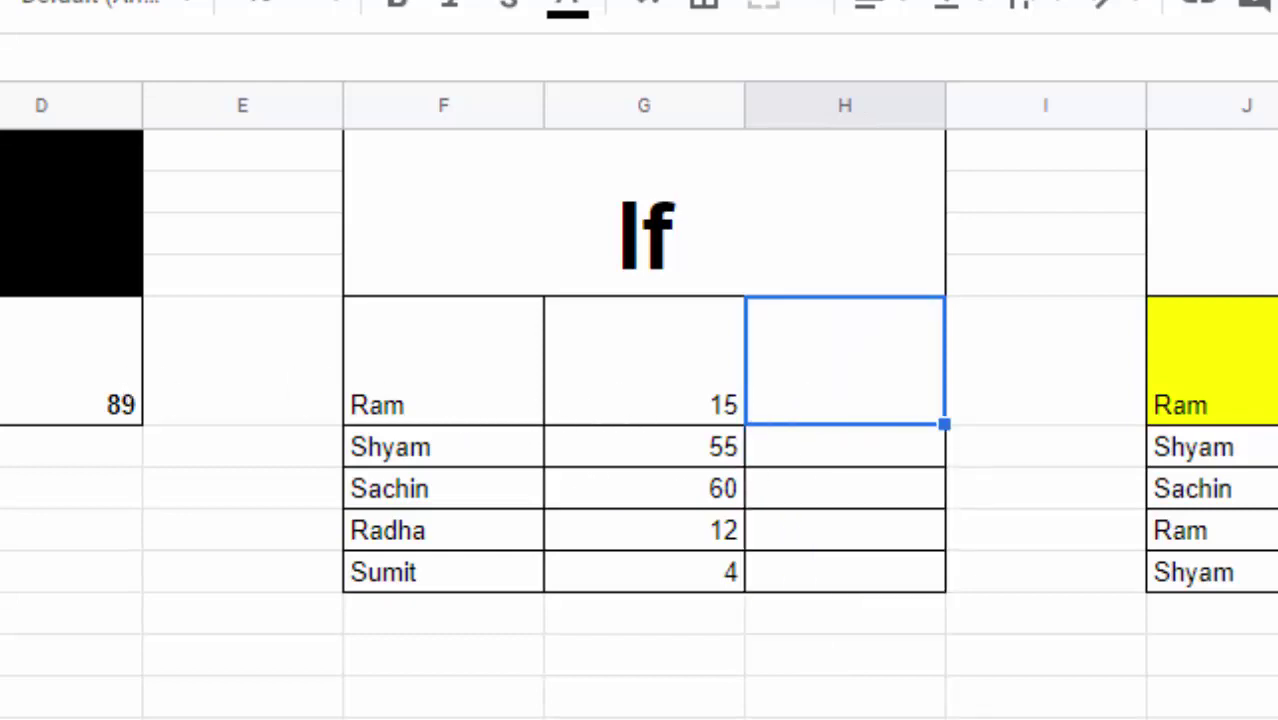
key(shift+space)
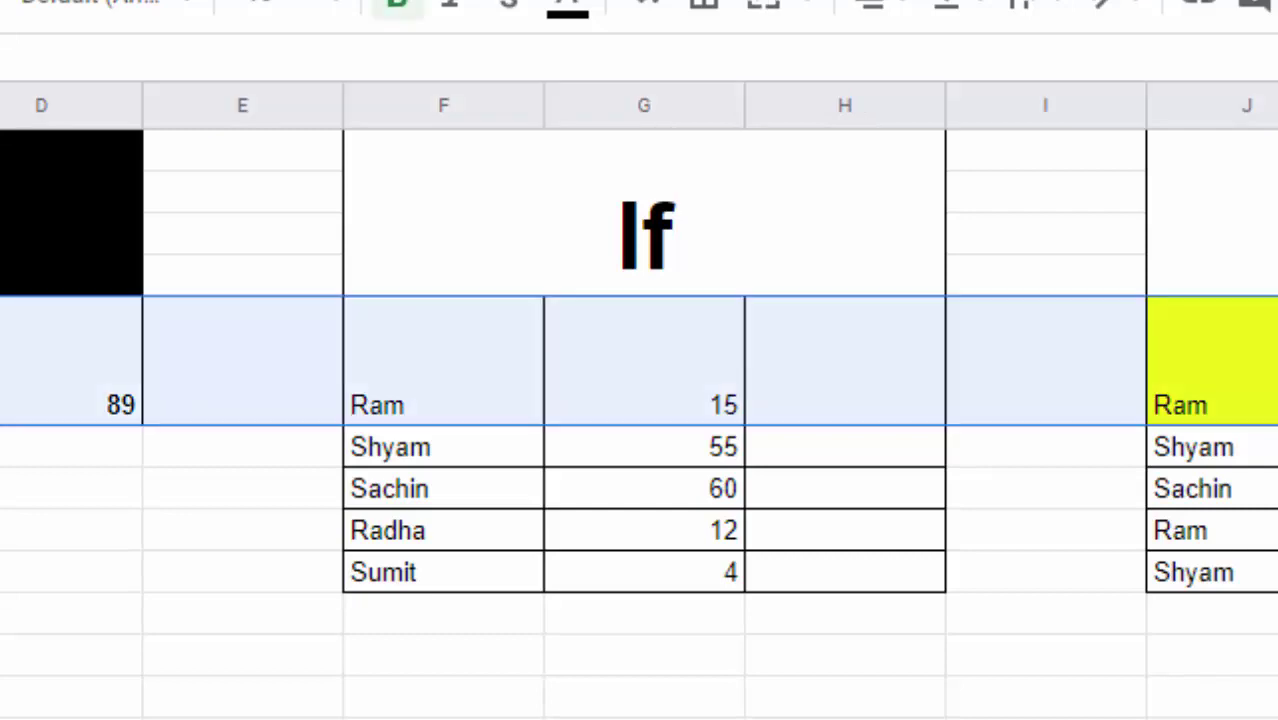
key(ctrl+alt+equal)
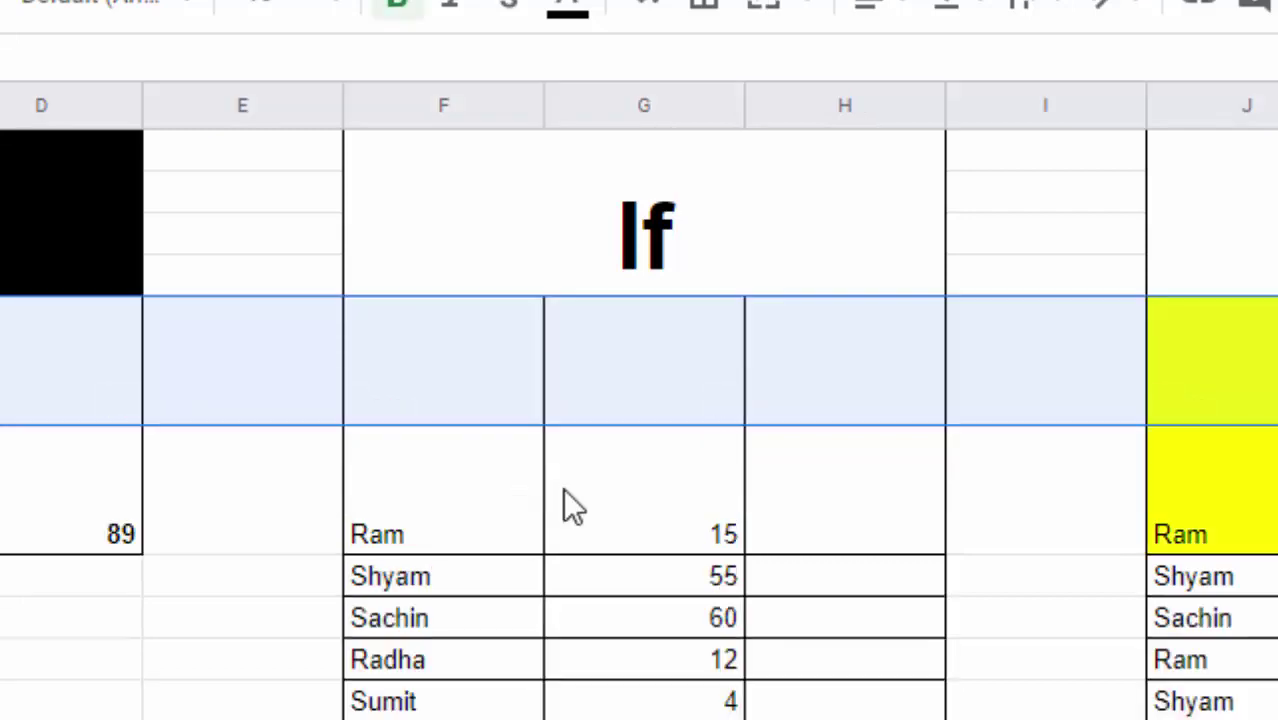
- Enter the headings Name in F4 and Age in G4 above the If table's data
click(413, 338)
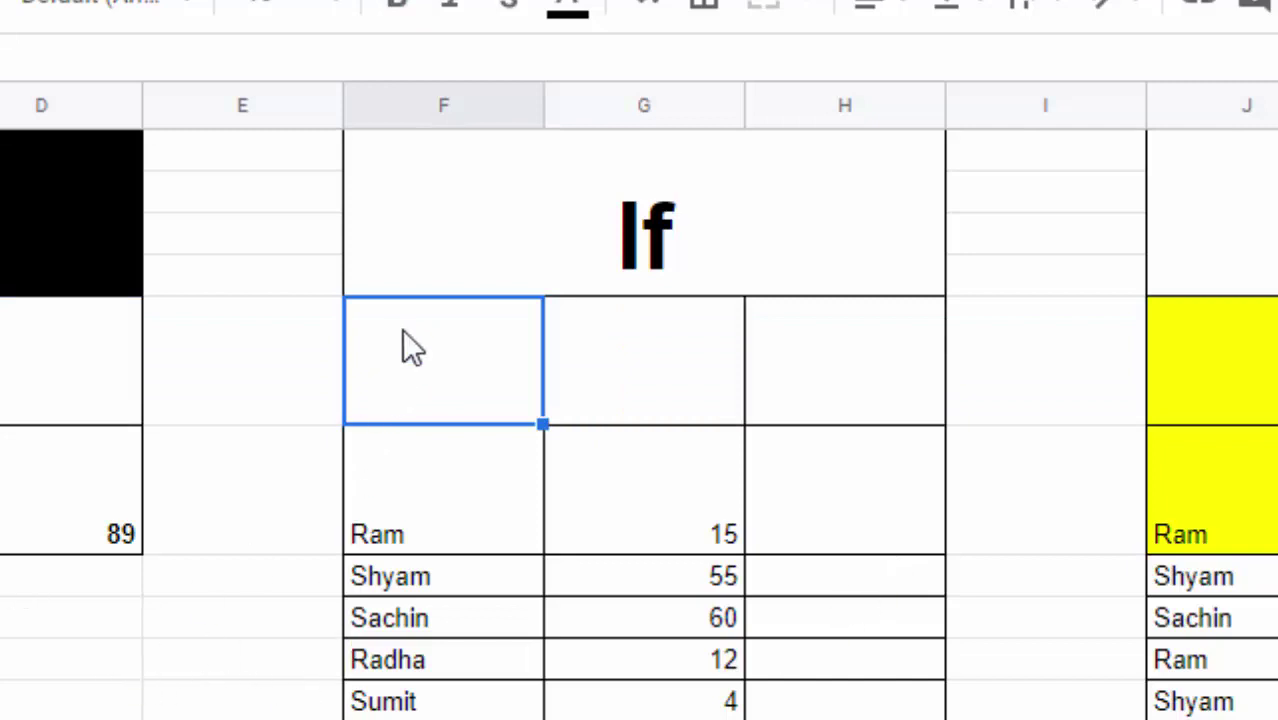
text(Name)
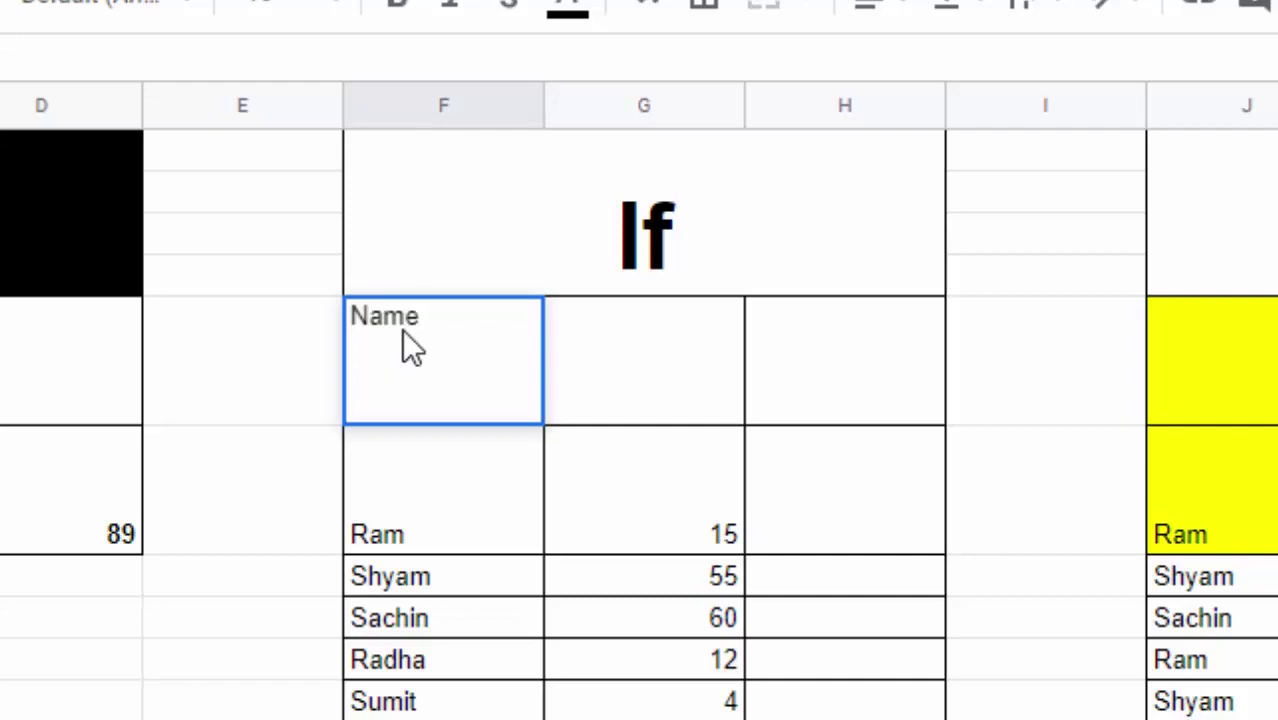
key(Tab)
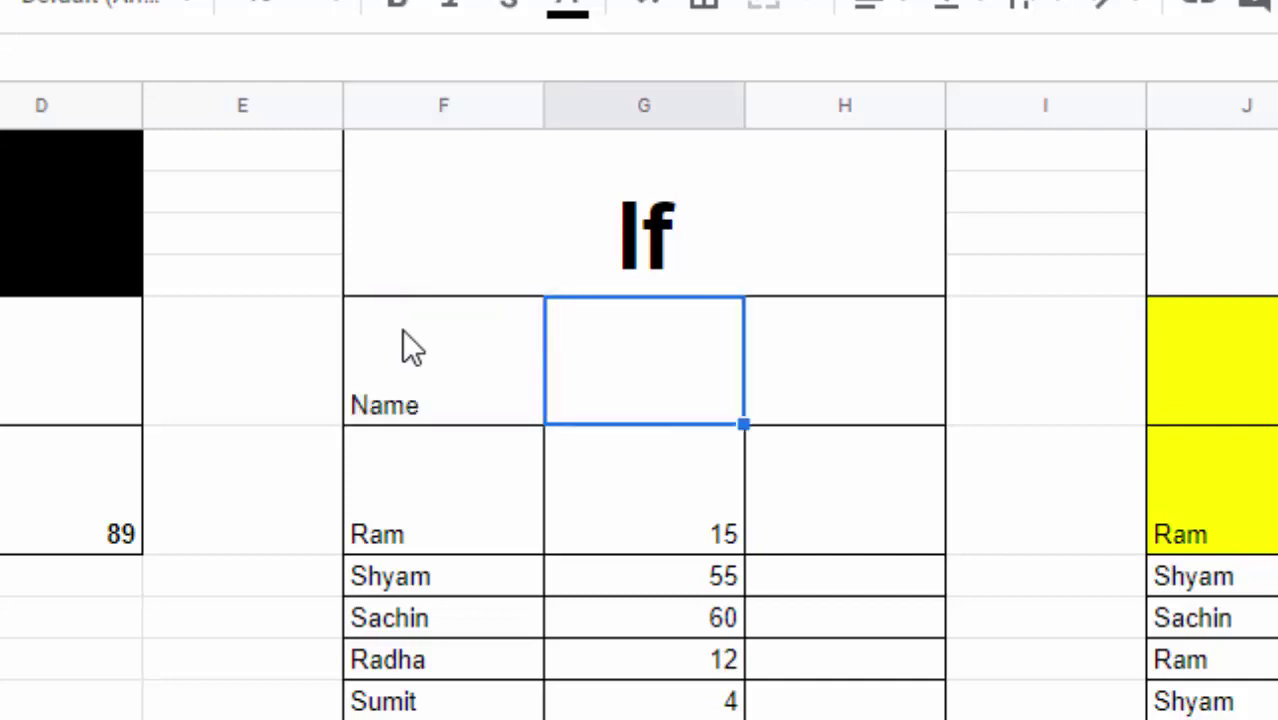
text(Age)
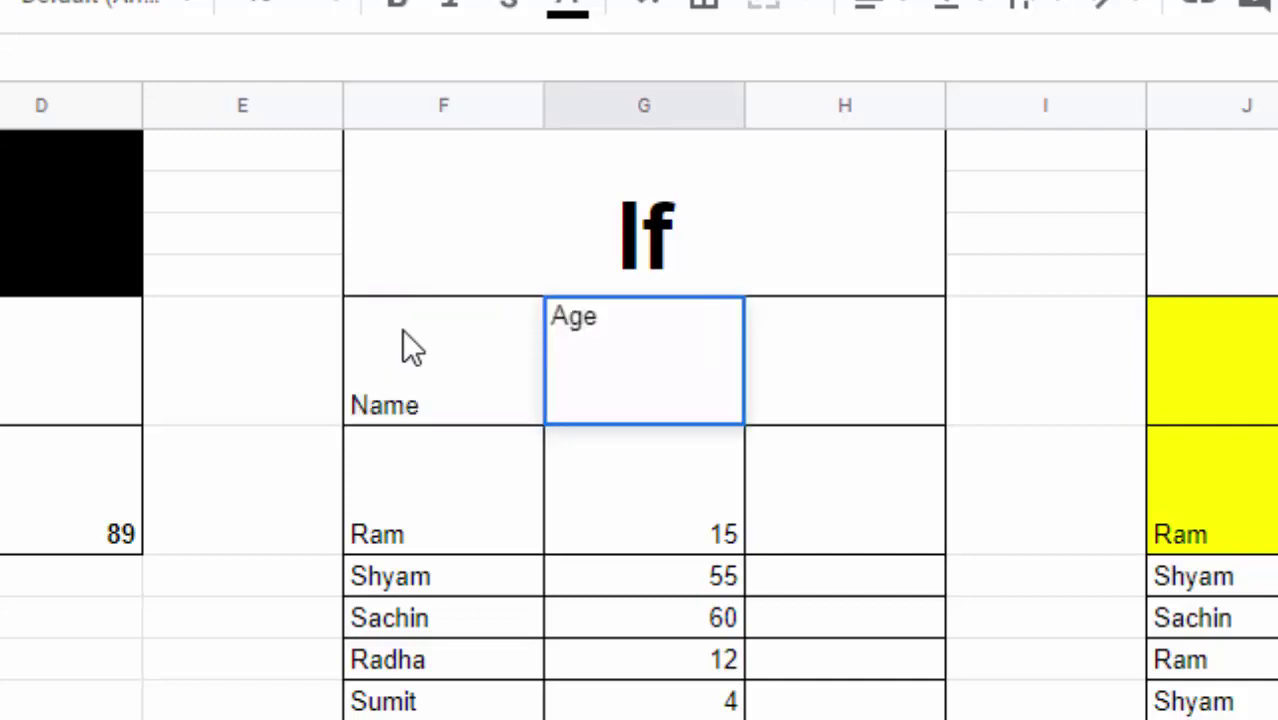
click(785, 712)
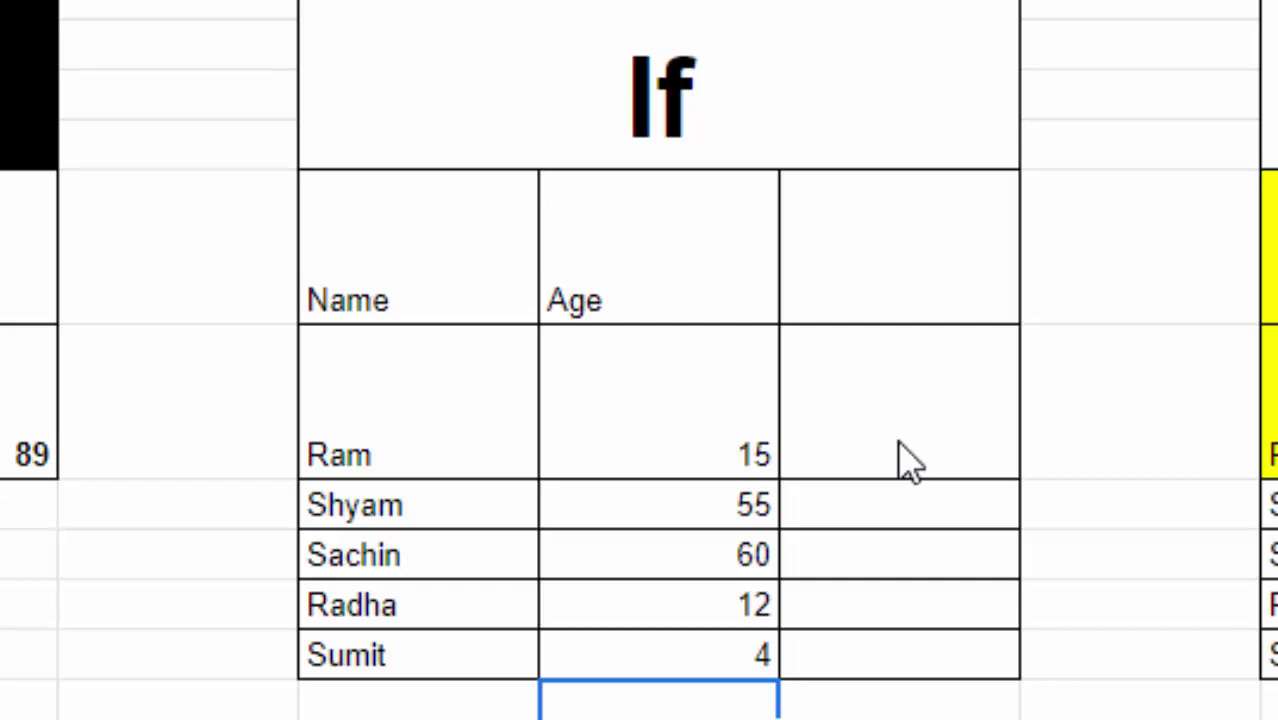
click(898, 462)
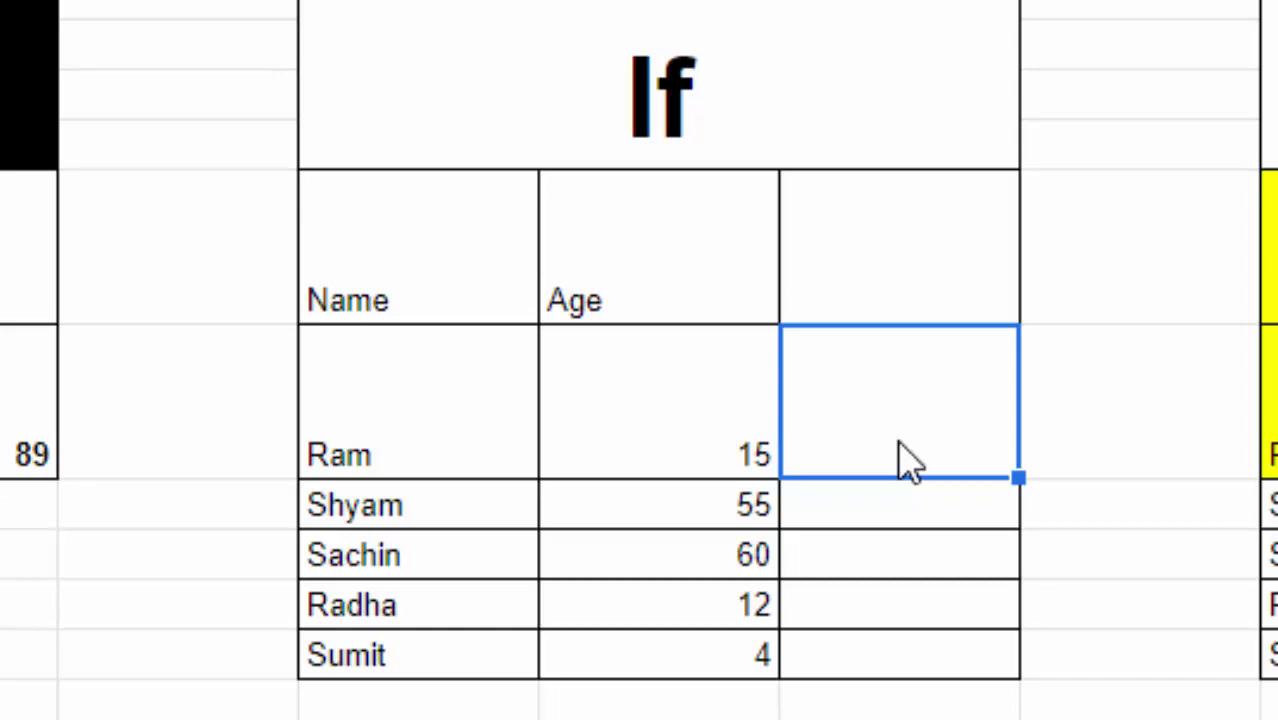
- Beside age 15, enter a nested IF returning Ser.Citizen (>=60), Adult (>=18), Baby (>=5) or Child
text(=)
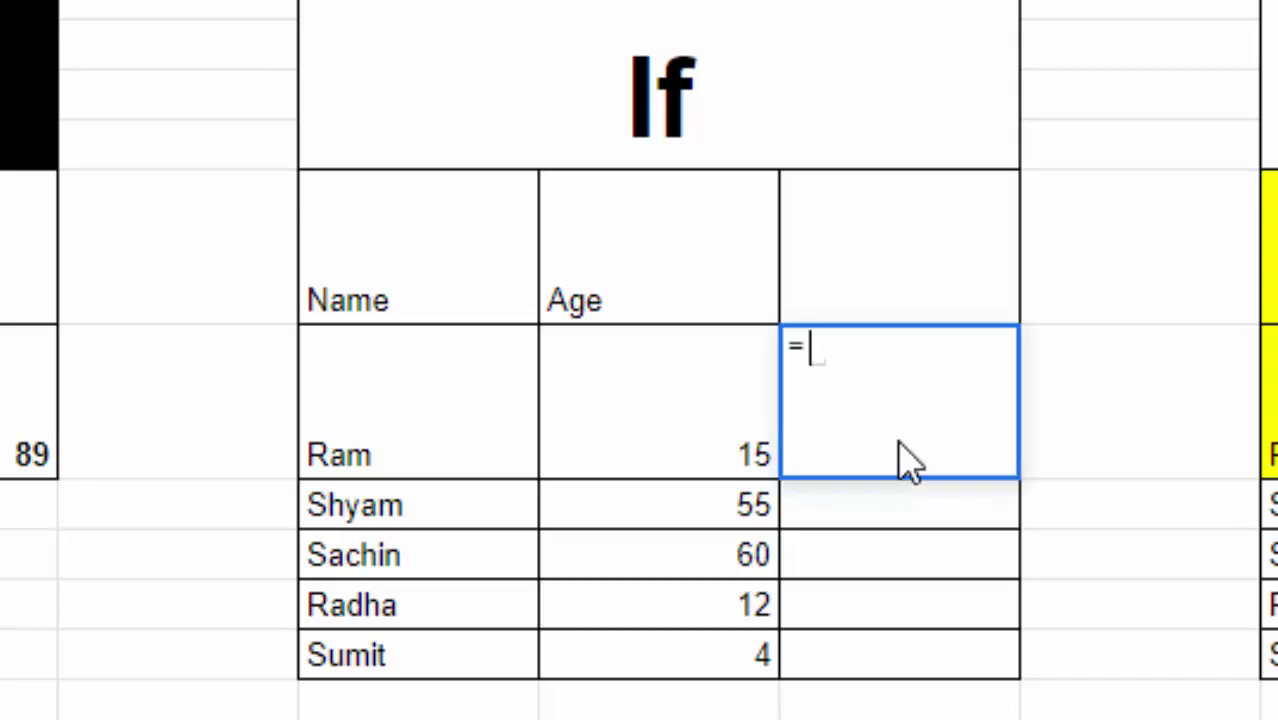
text(i)
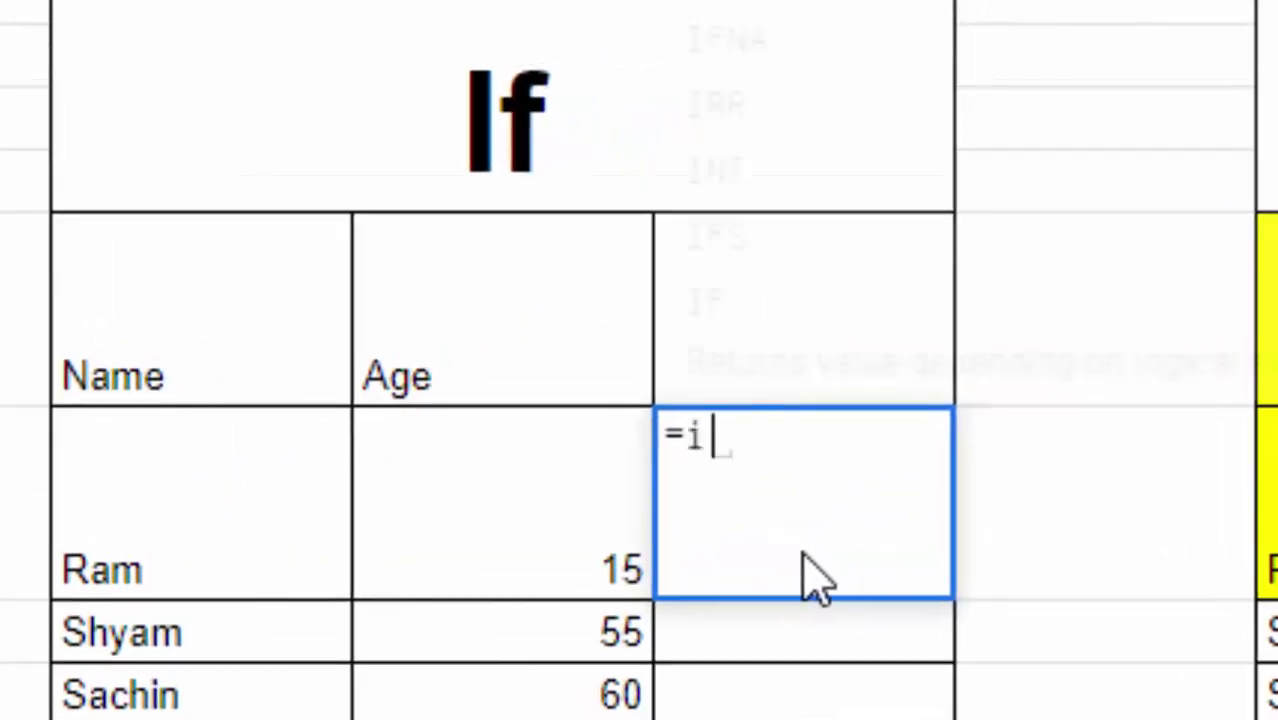
text(f()
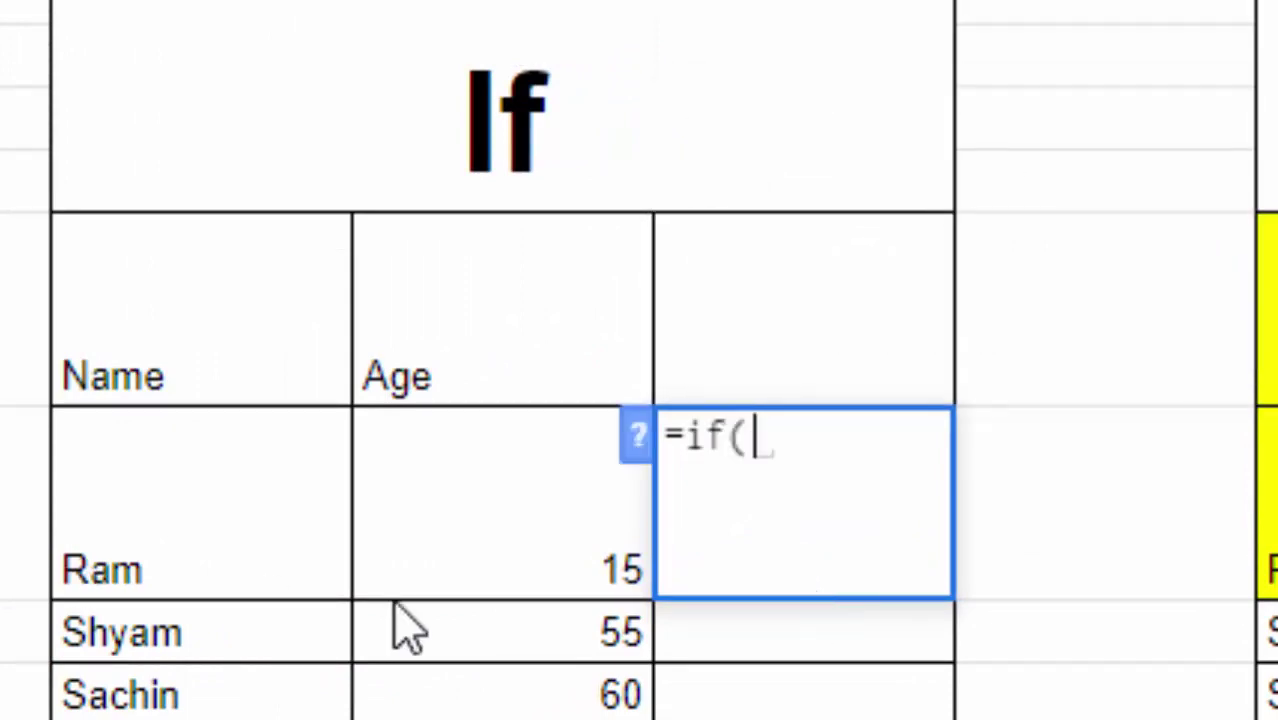
click(498, 565)
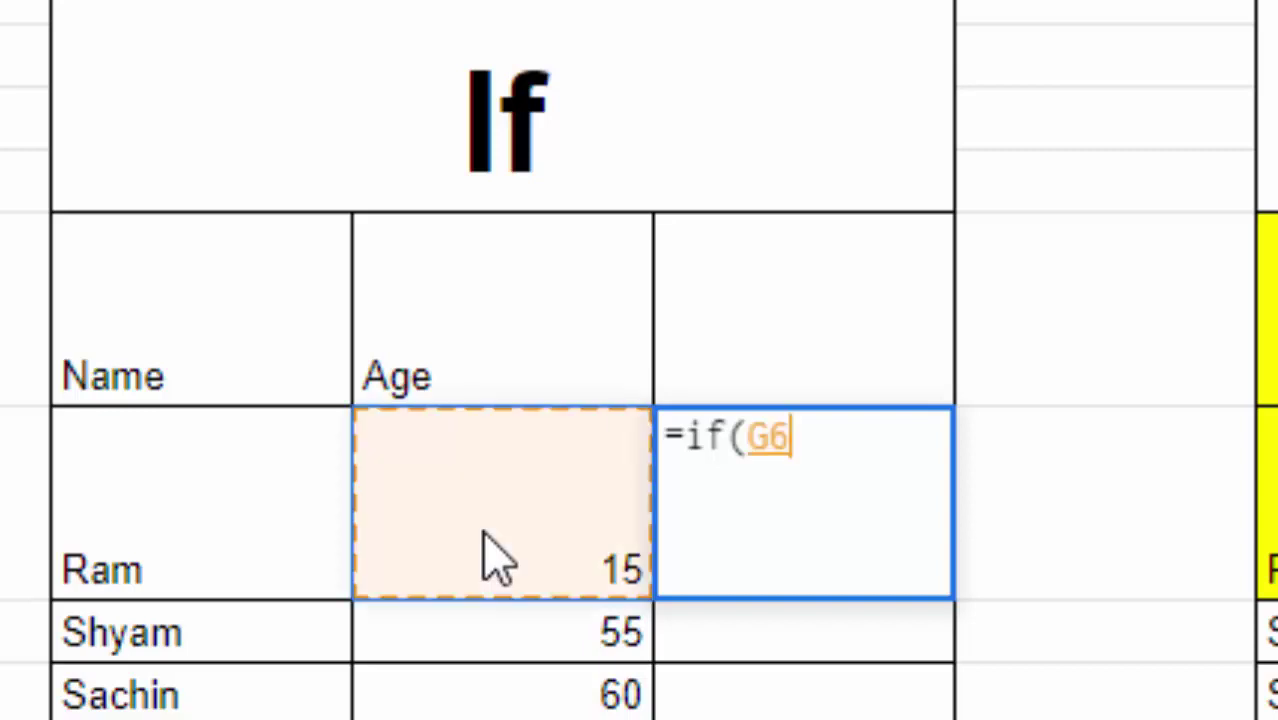
text(>=)
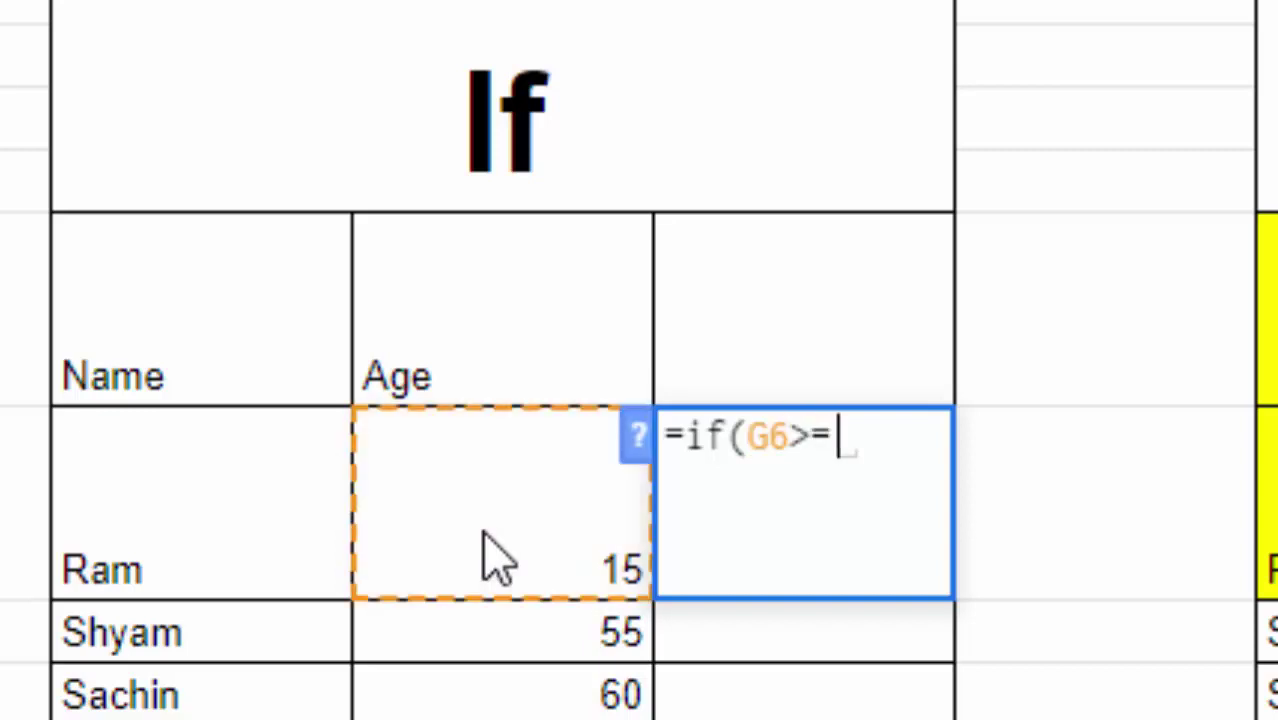
text(8)
key(BackSpace)
text(60,)
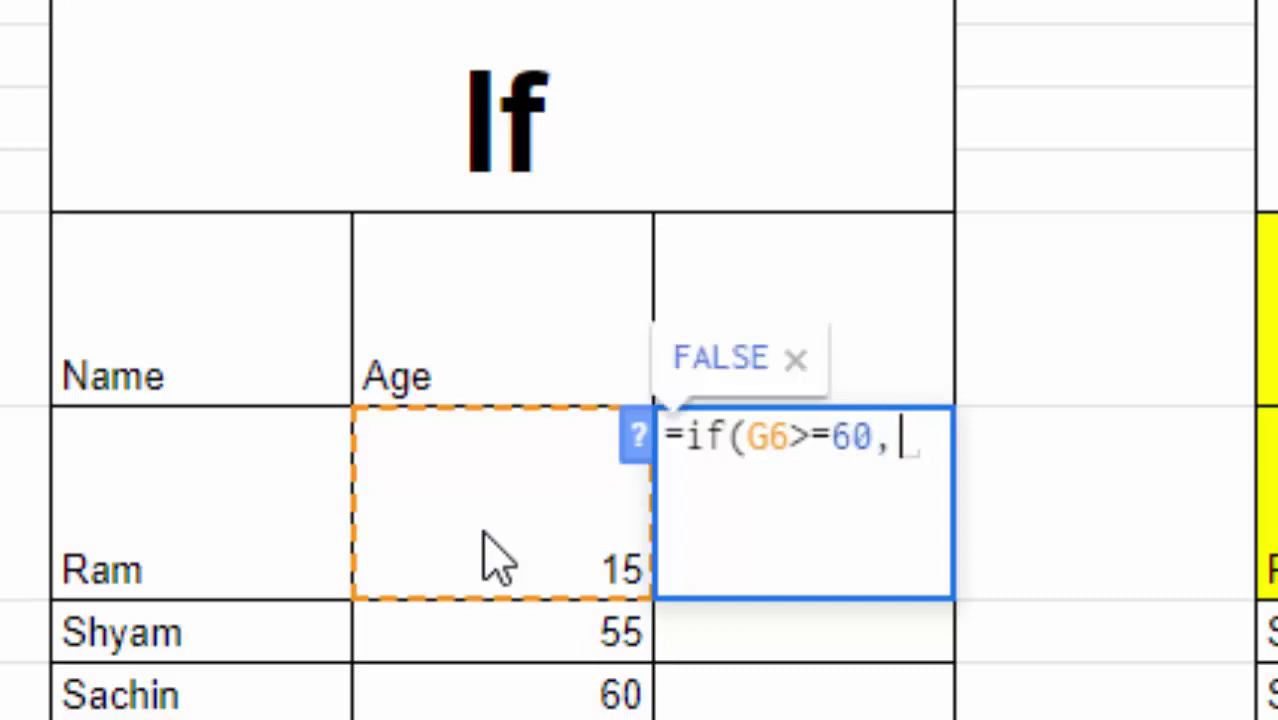
text("Se)
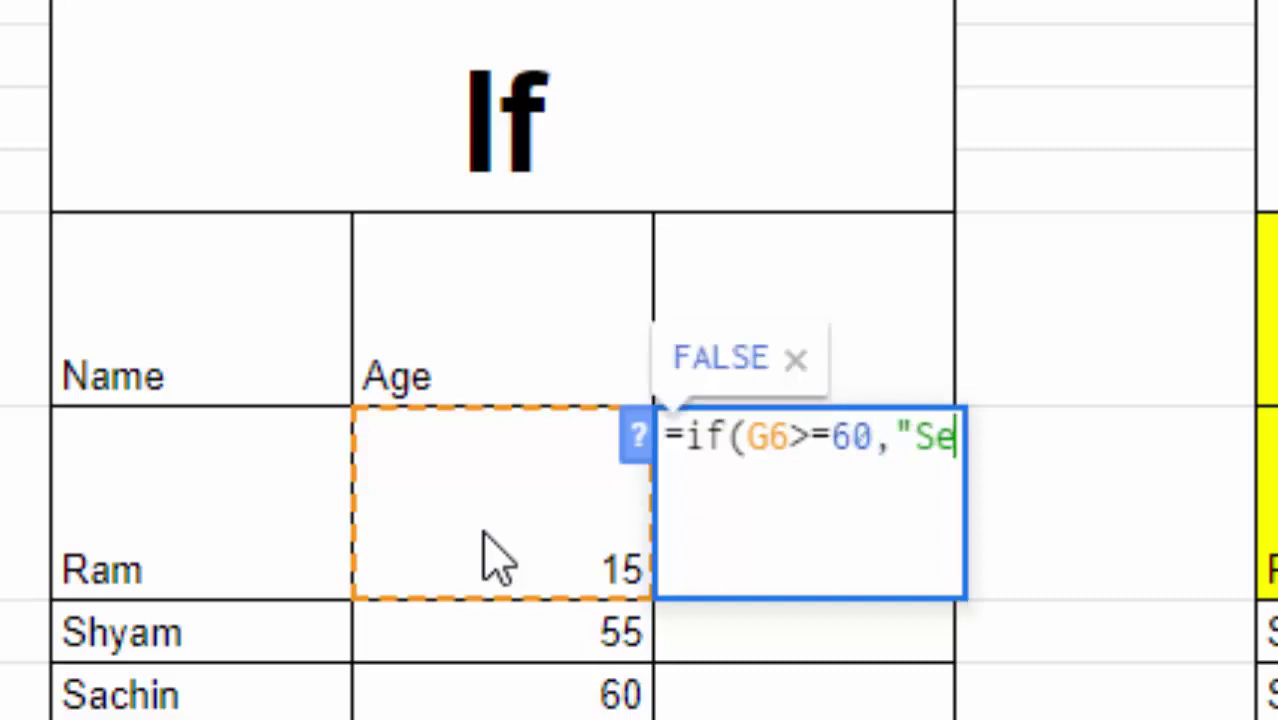
text(r.)
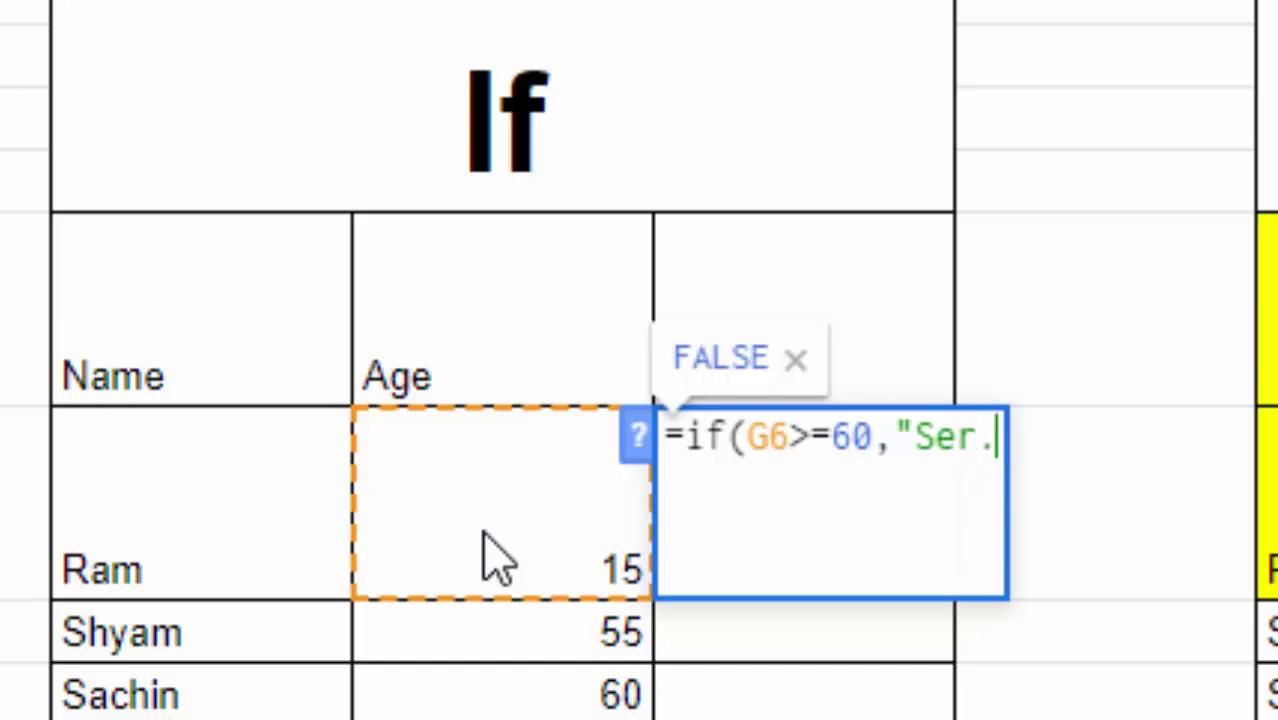
text(Citi)
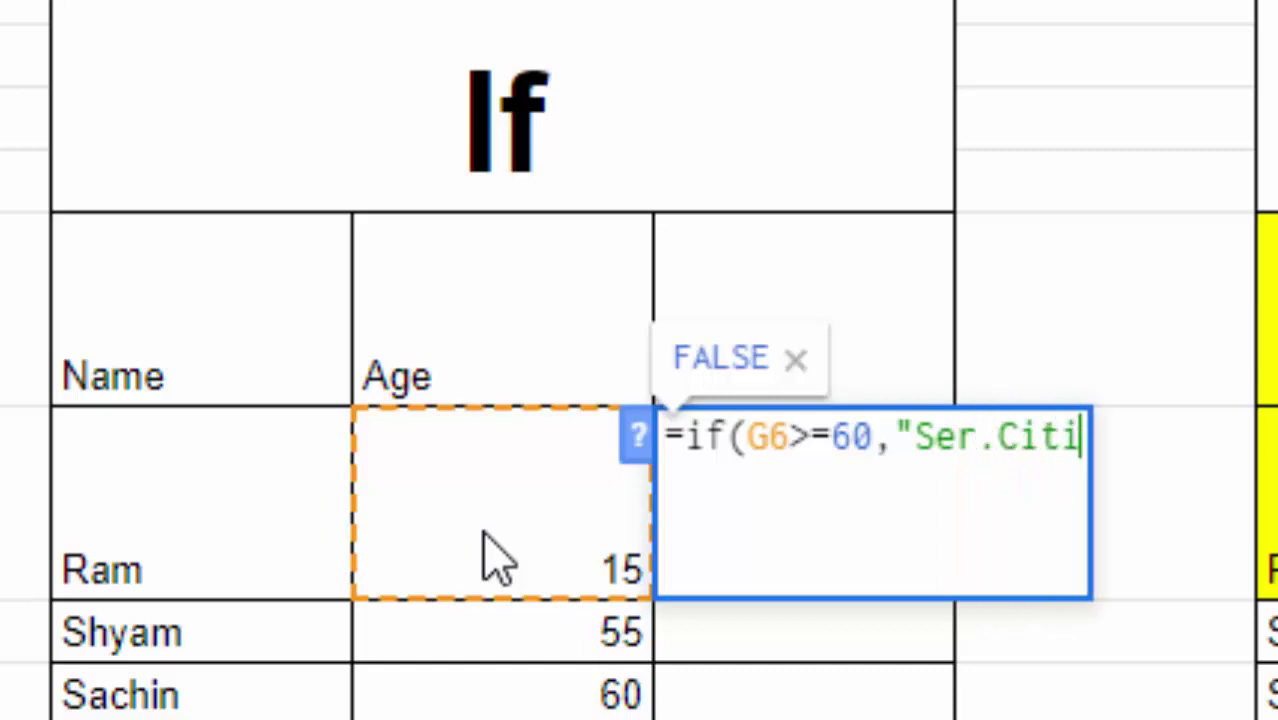
text(zen)
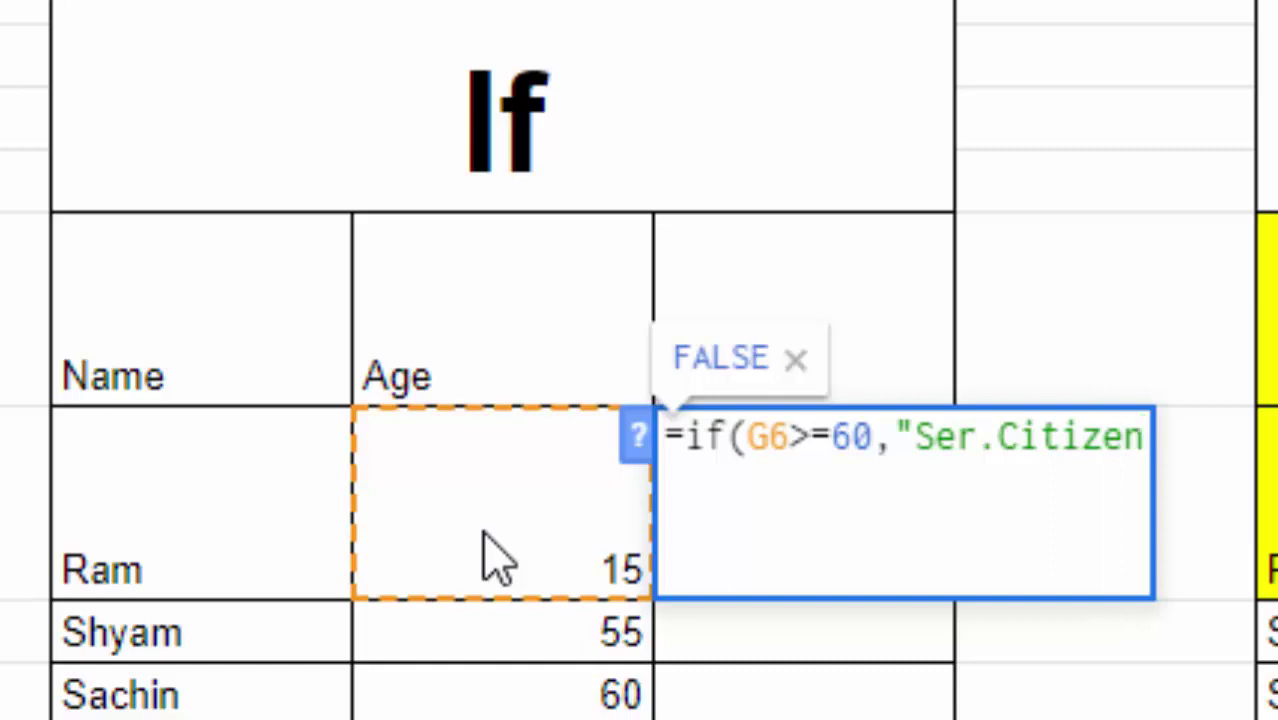
text(")
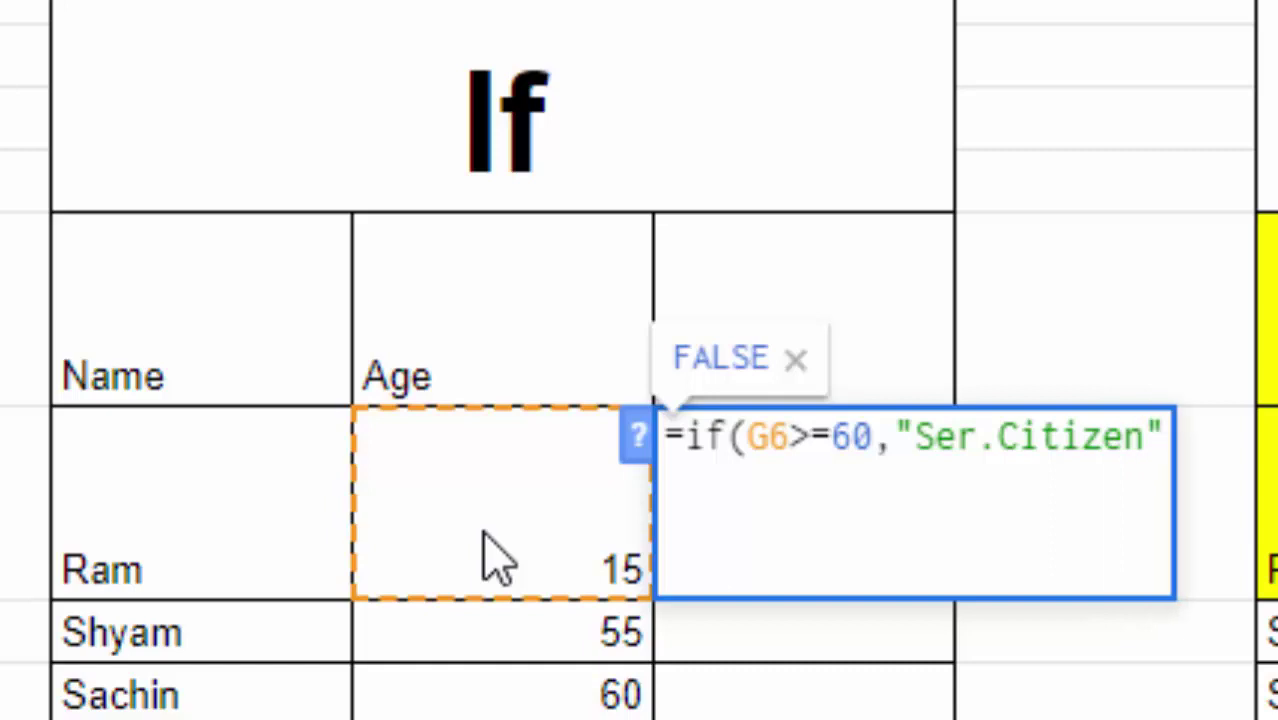
text(, )
text(i)
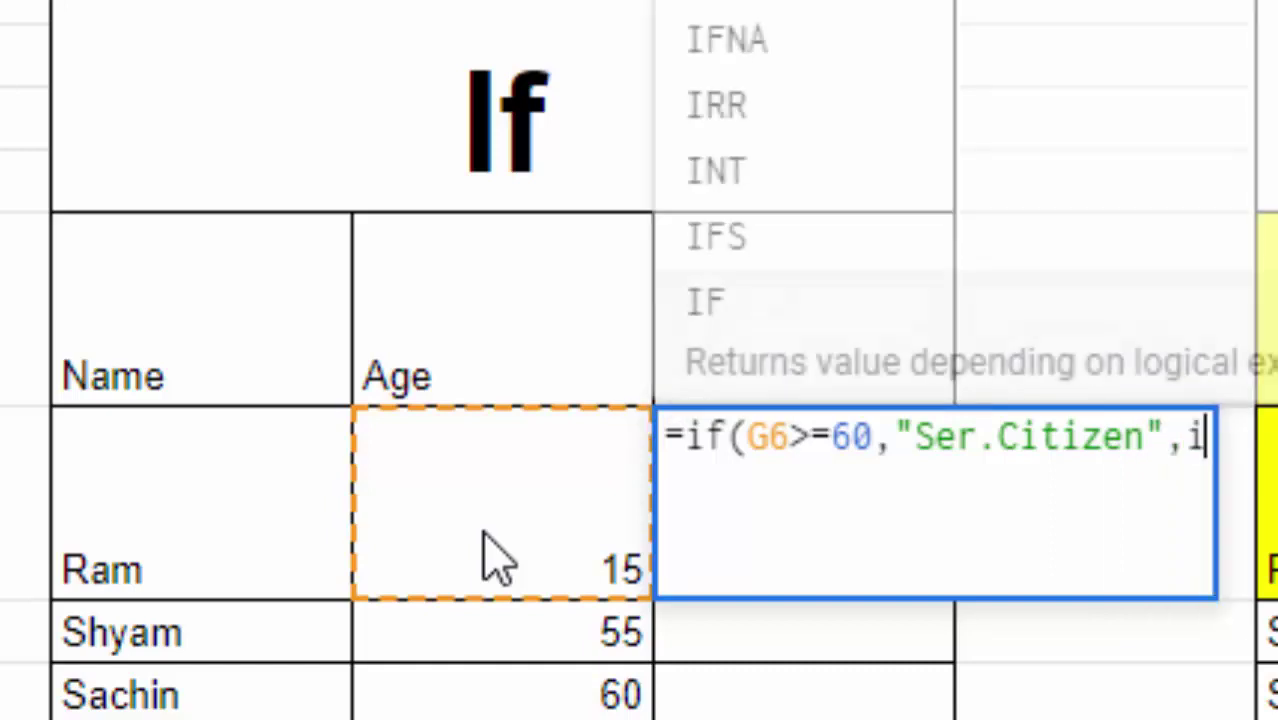
text(f()
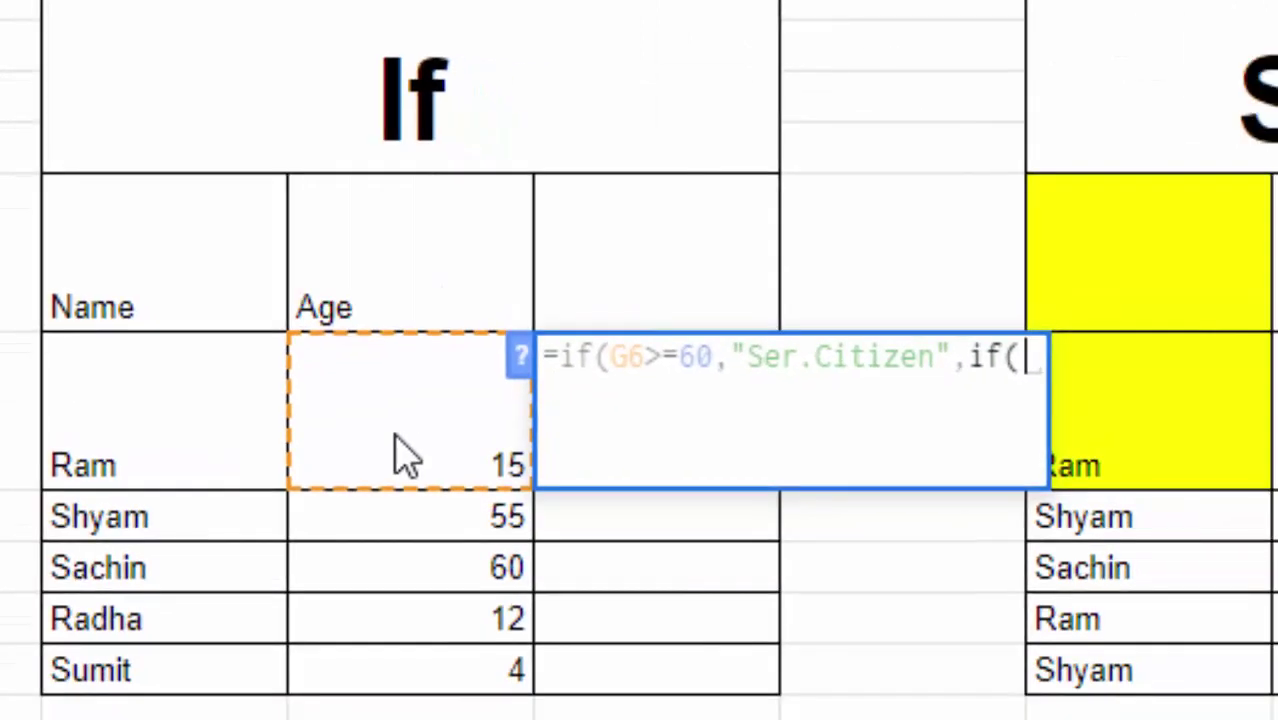
click(405, 458)
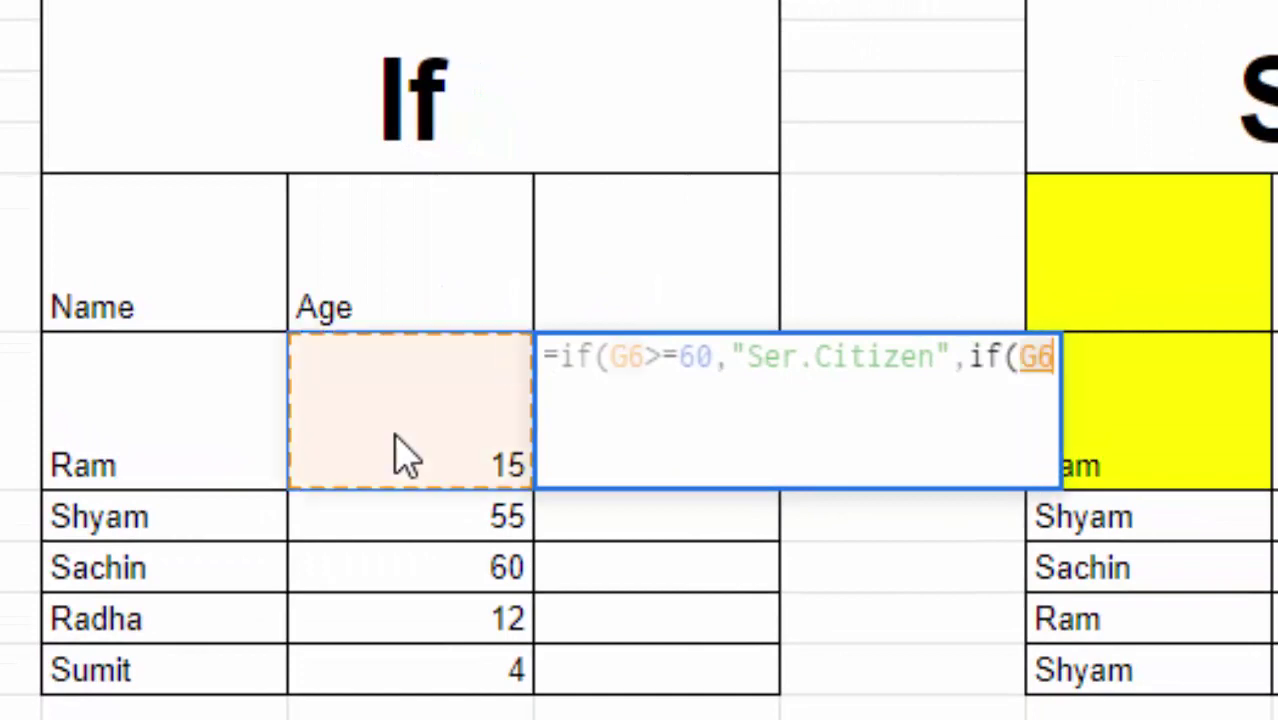
text(>)
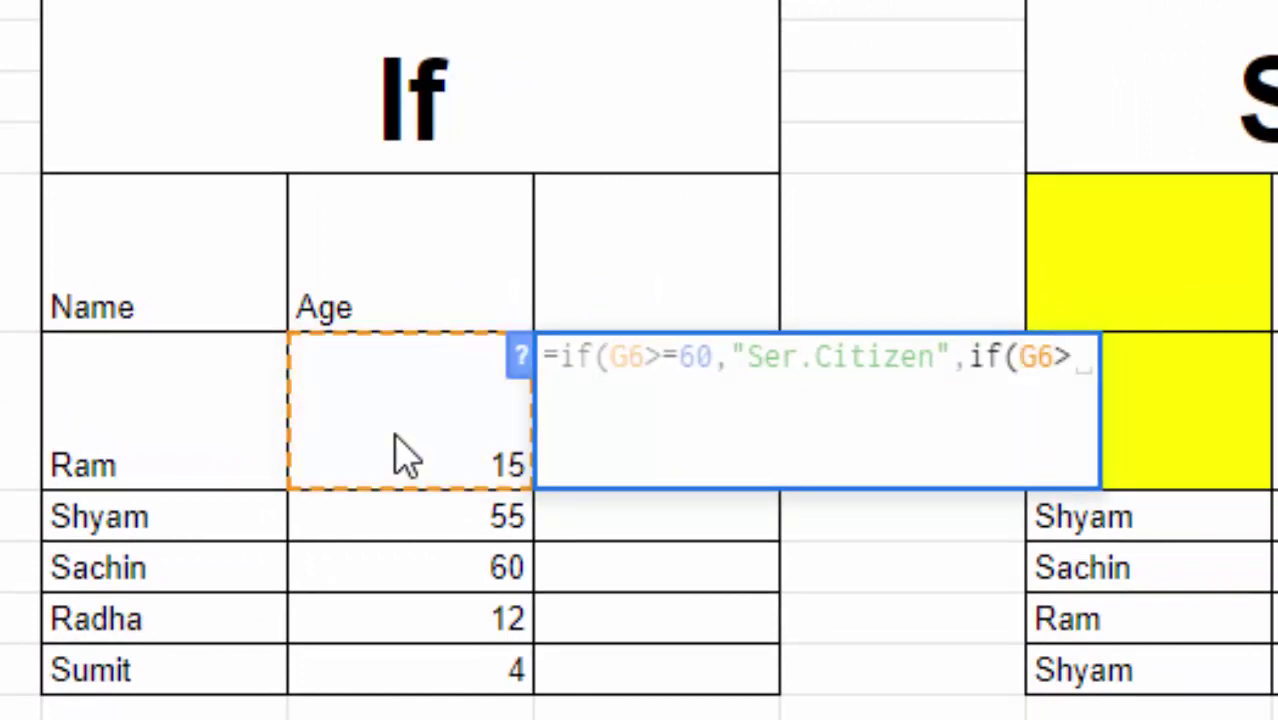
text(=)
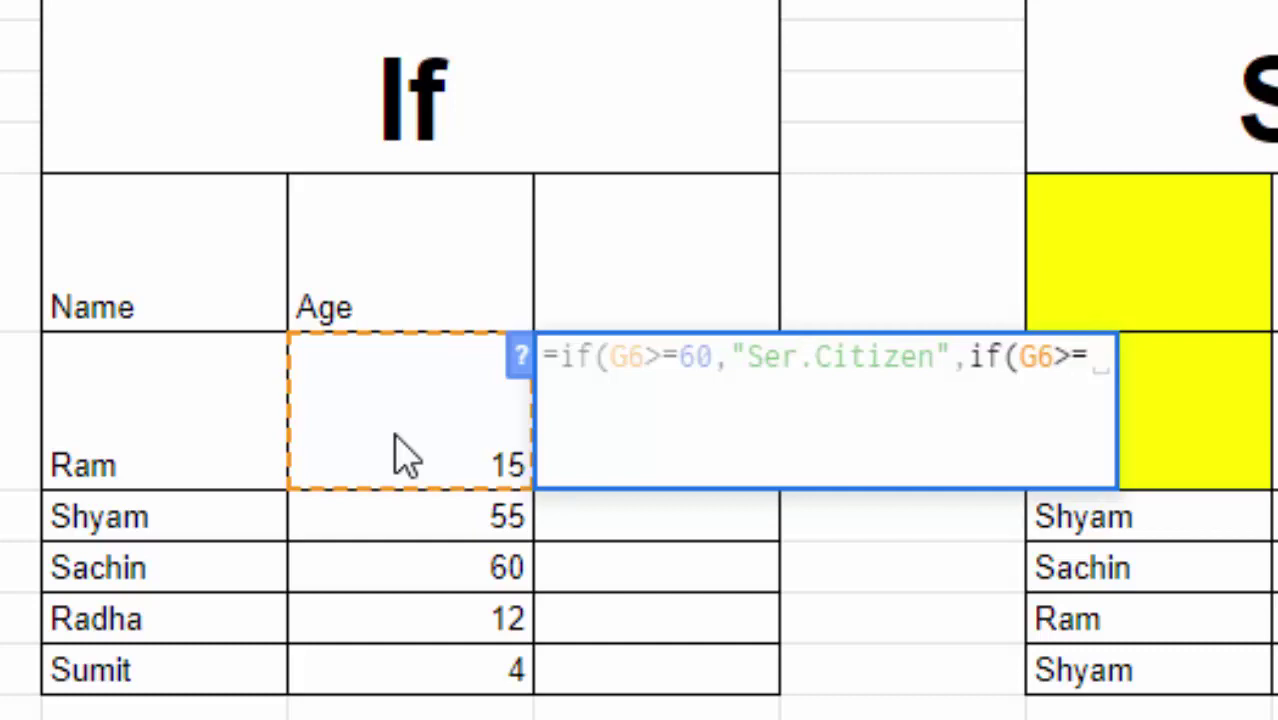
text(1)
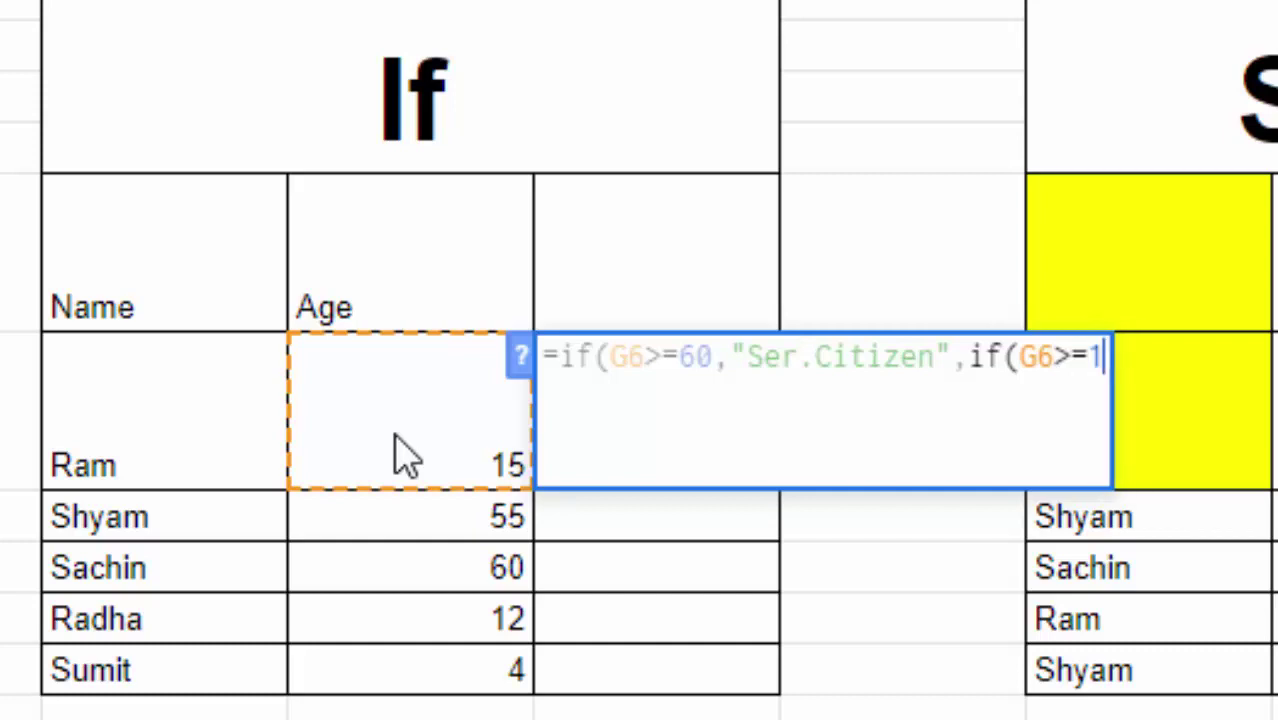
text(8)
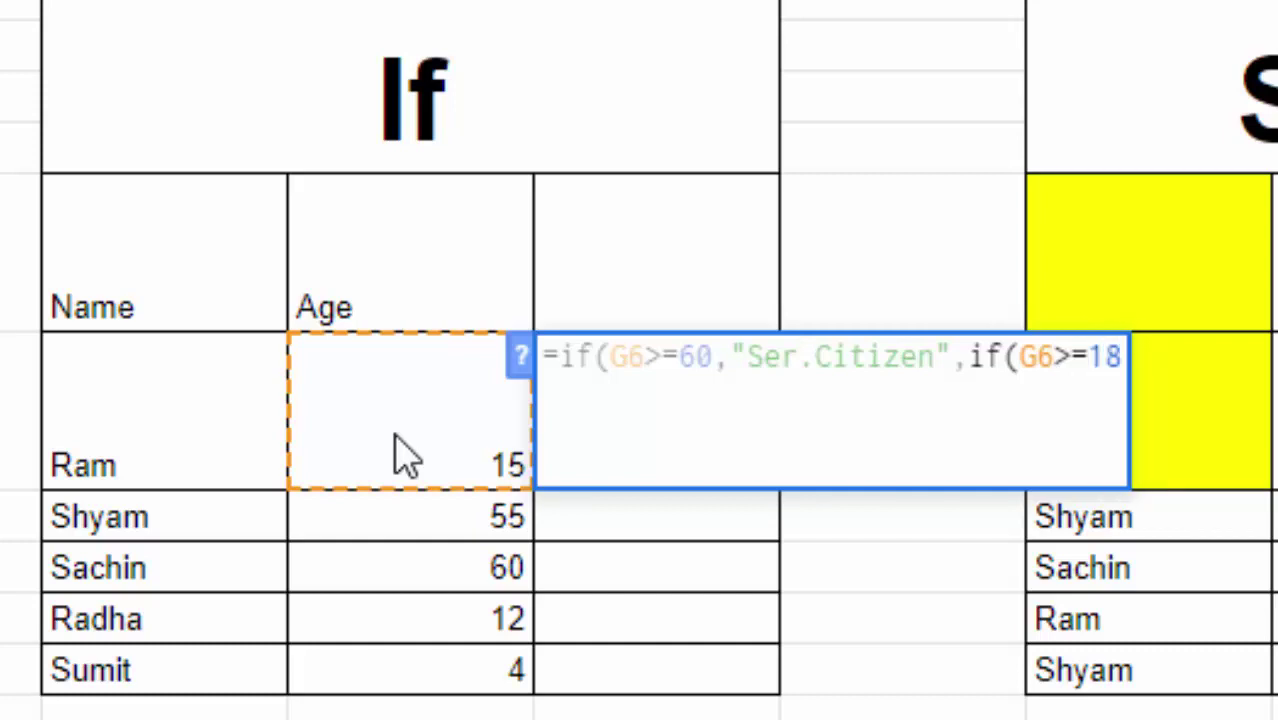
text(,")
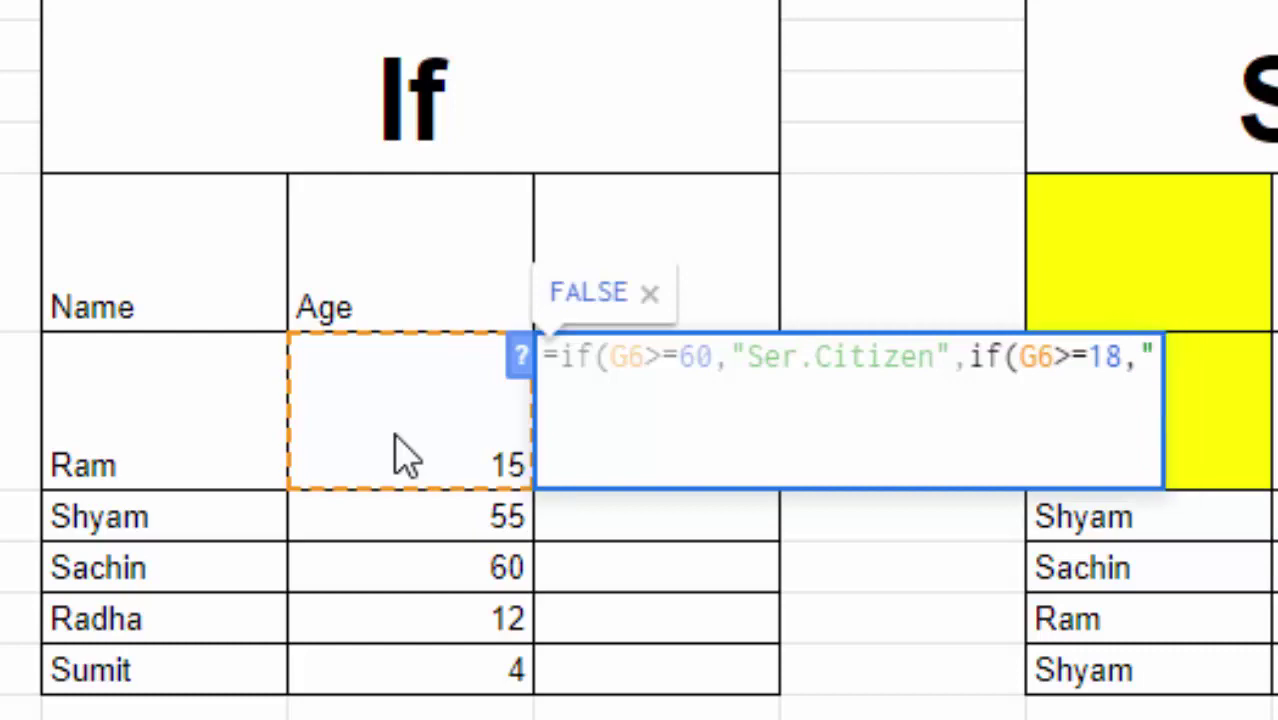
text(Adu)
text(lt)
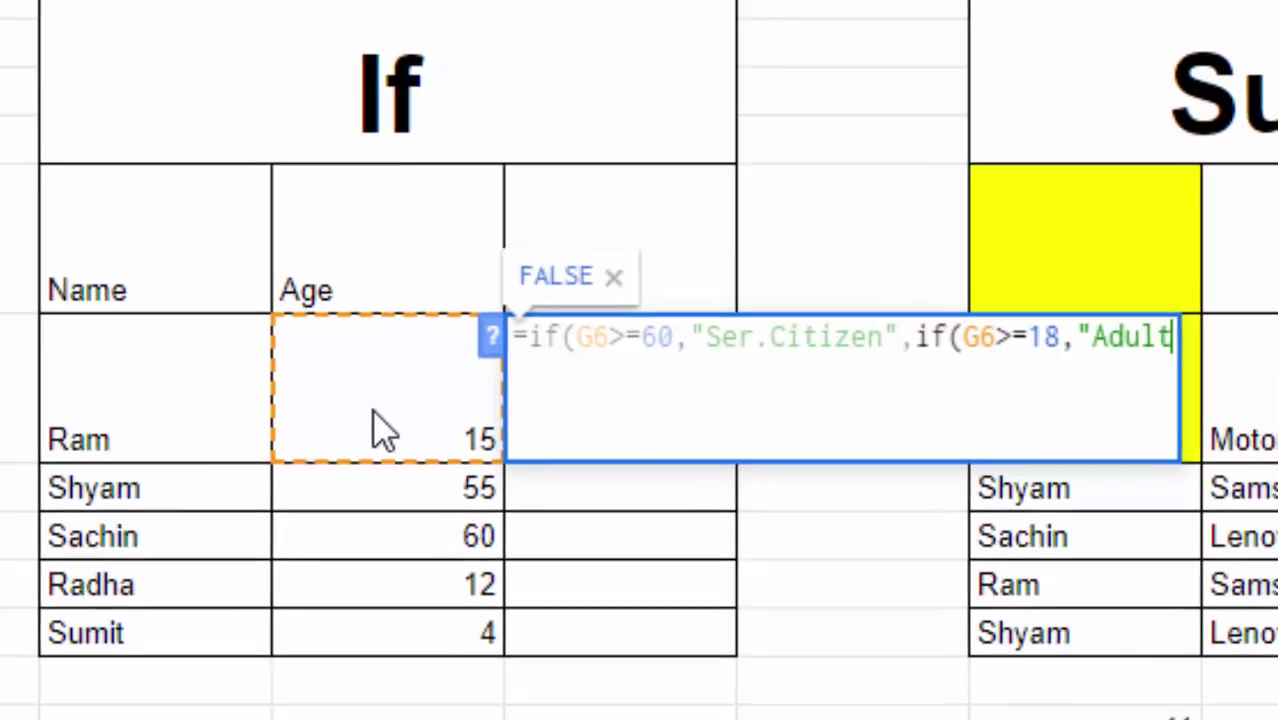
text(")
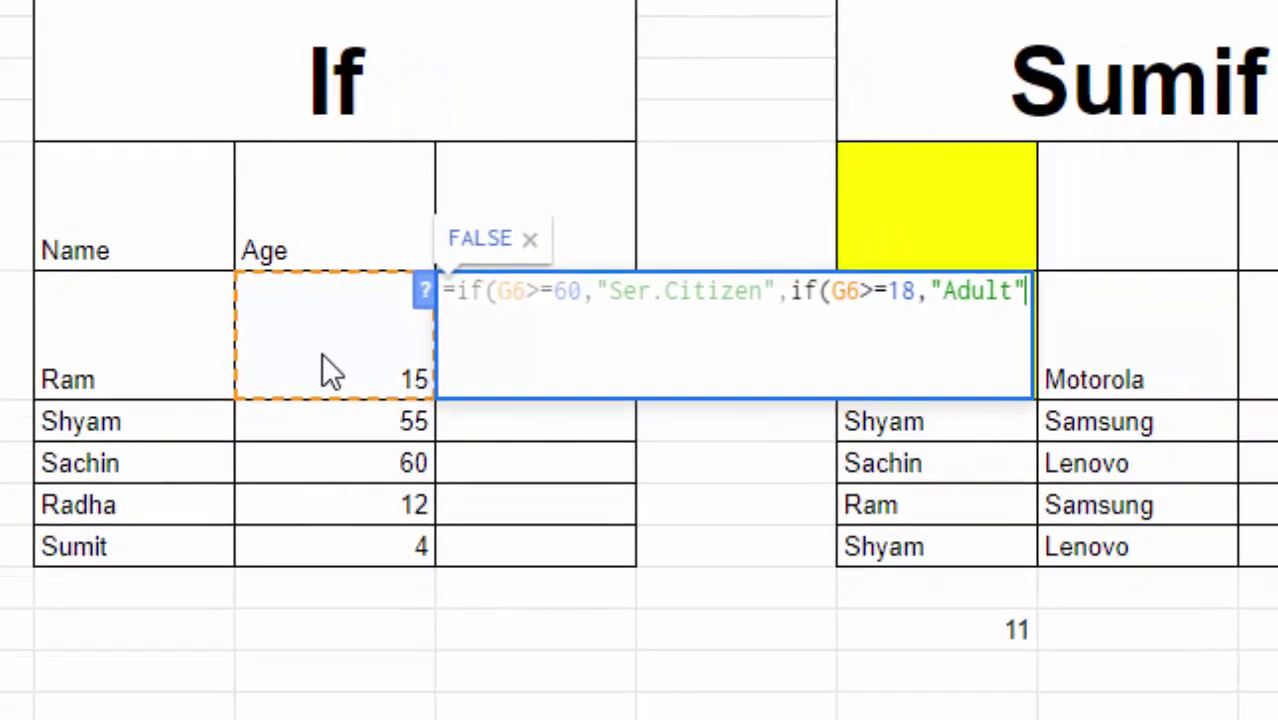
text(,)
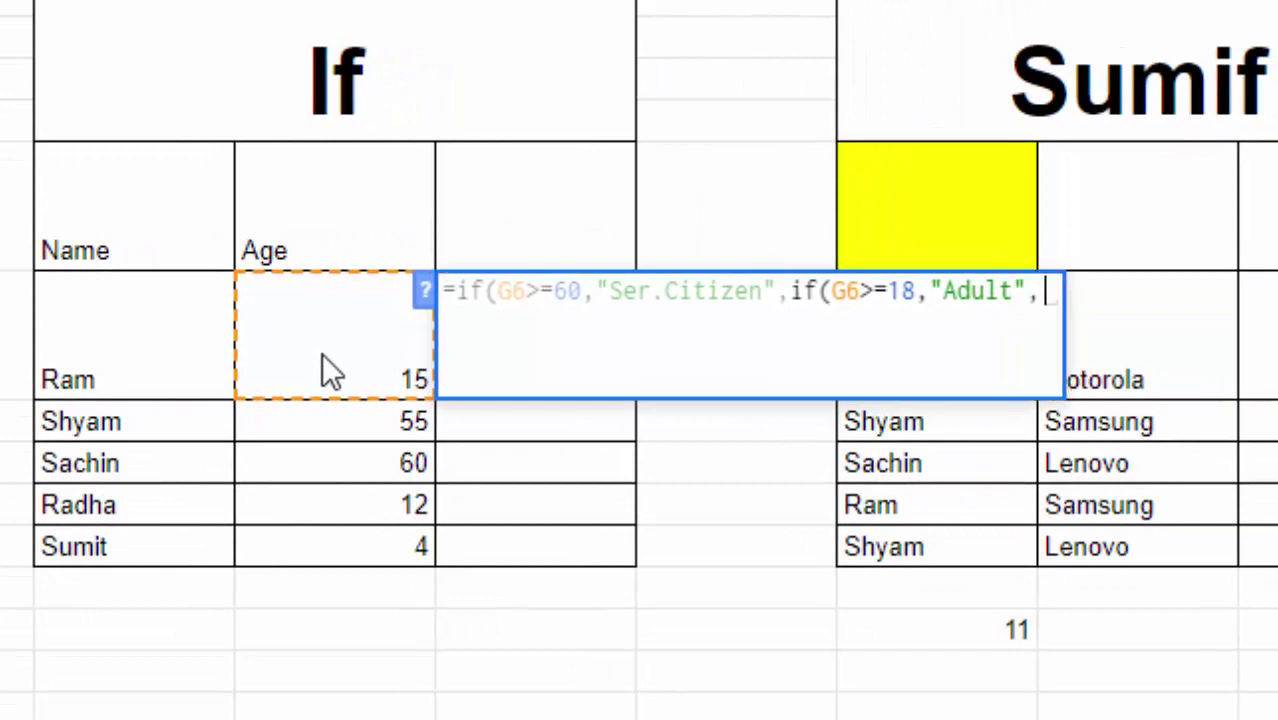
text(if()
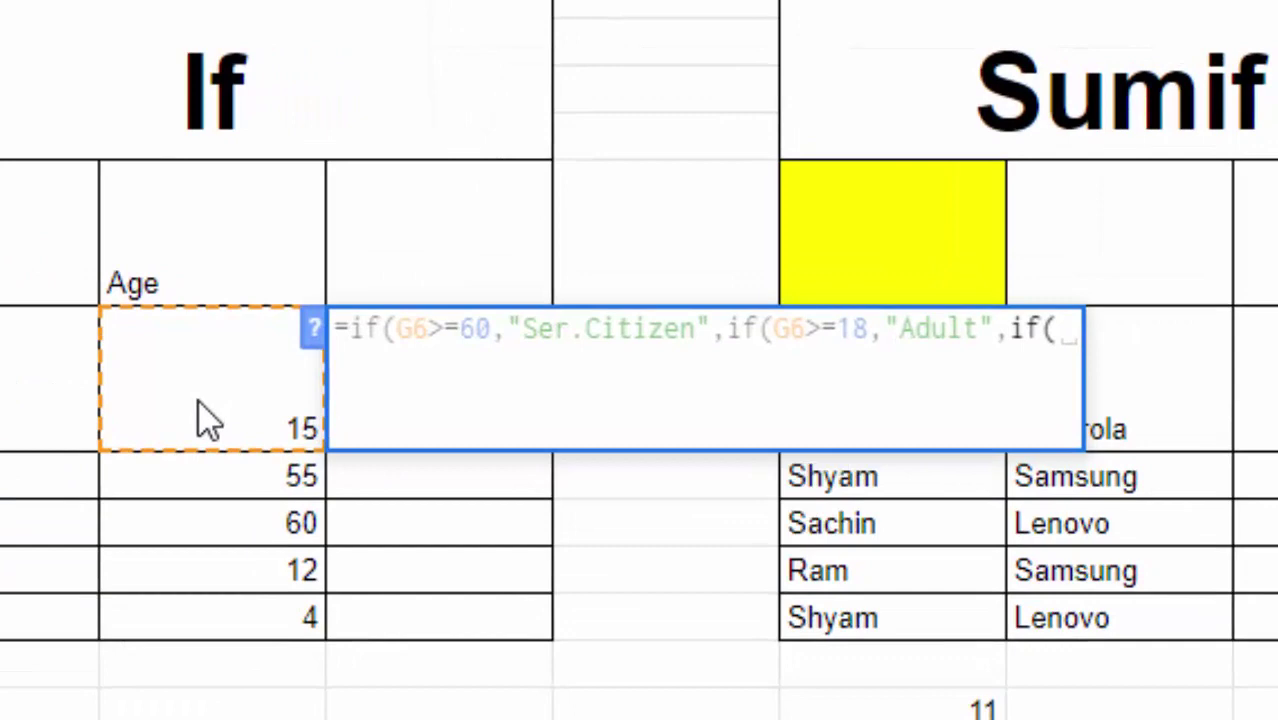
click(199, 401)
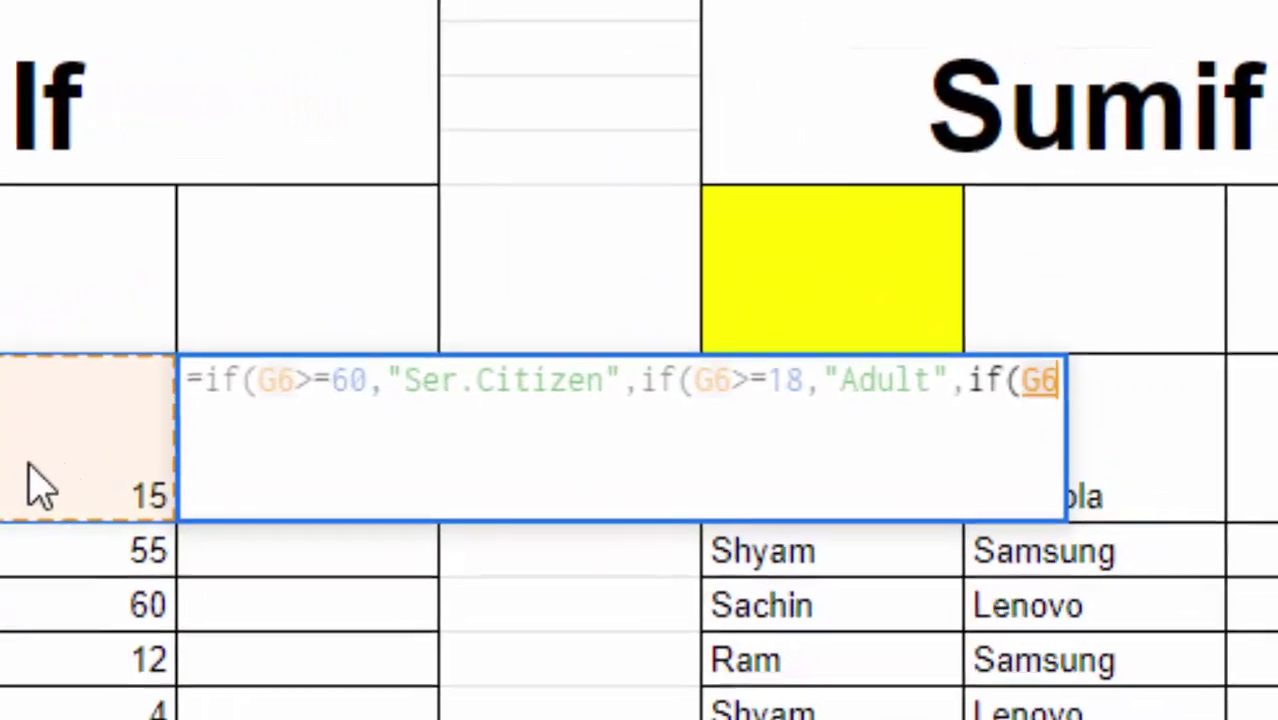
text(>=)
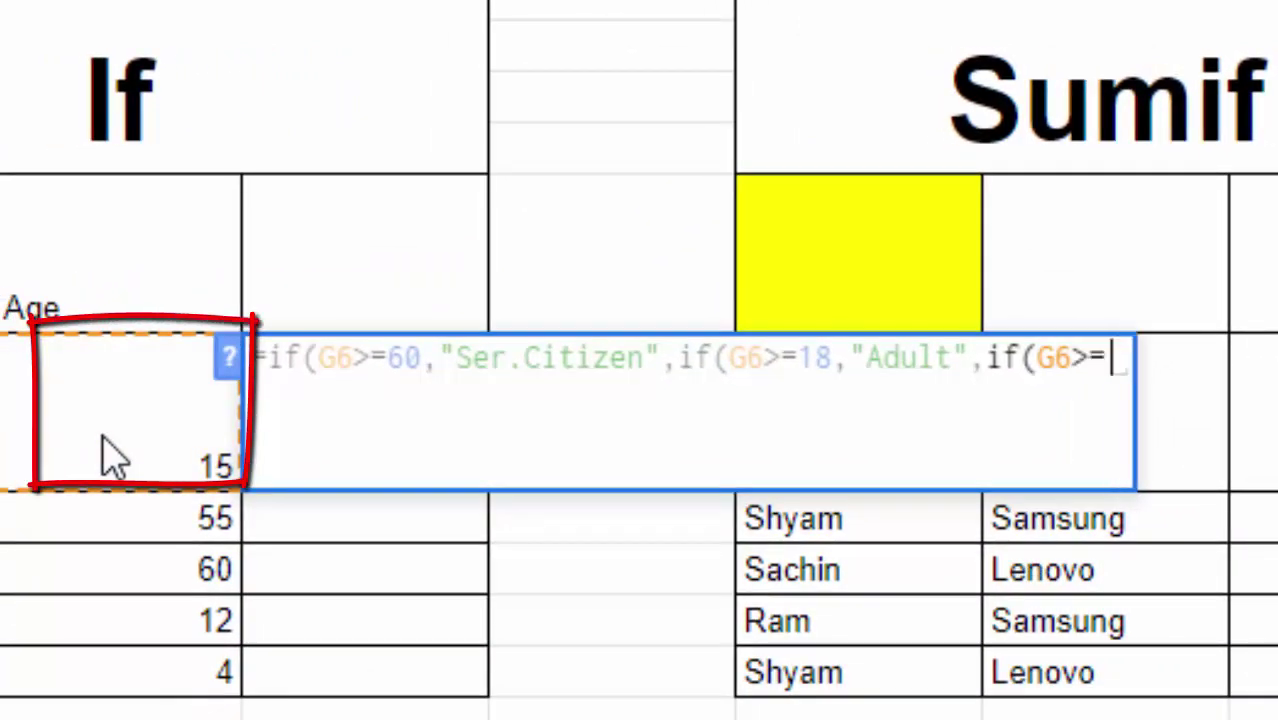
text(5)
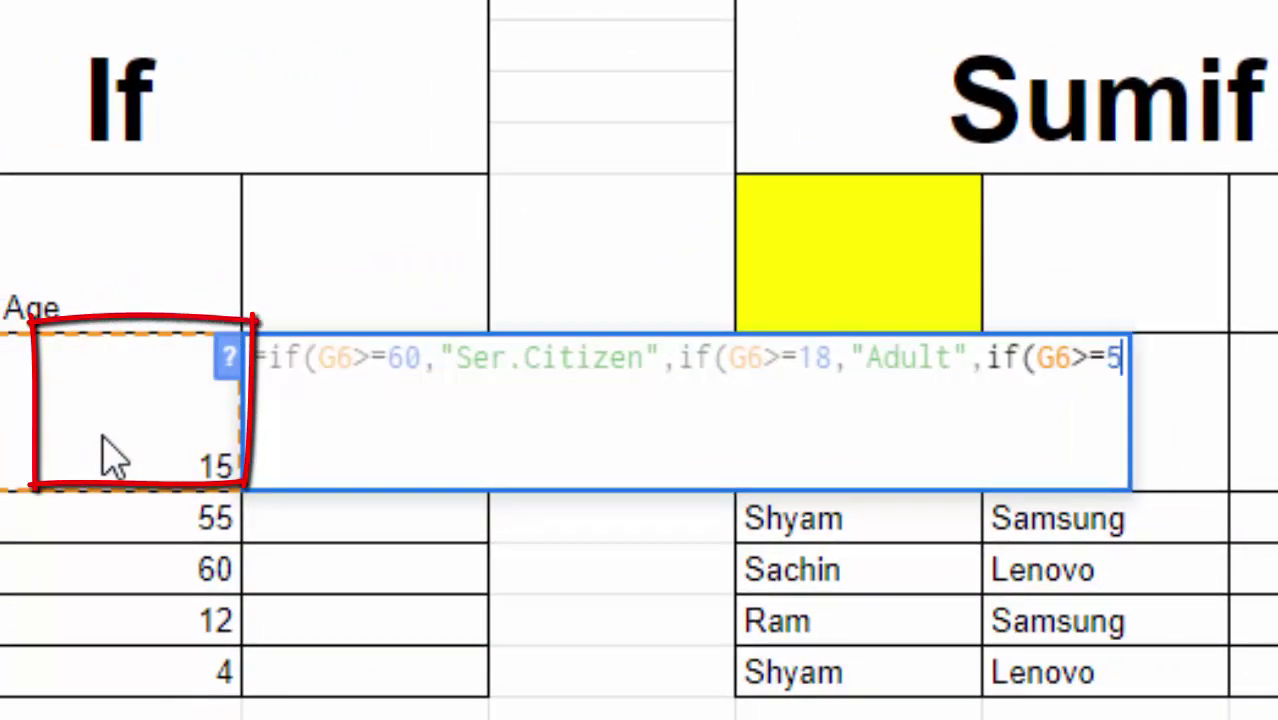
text(,")
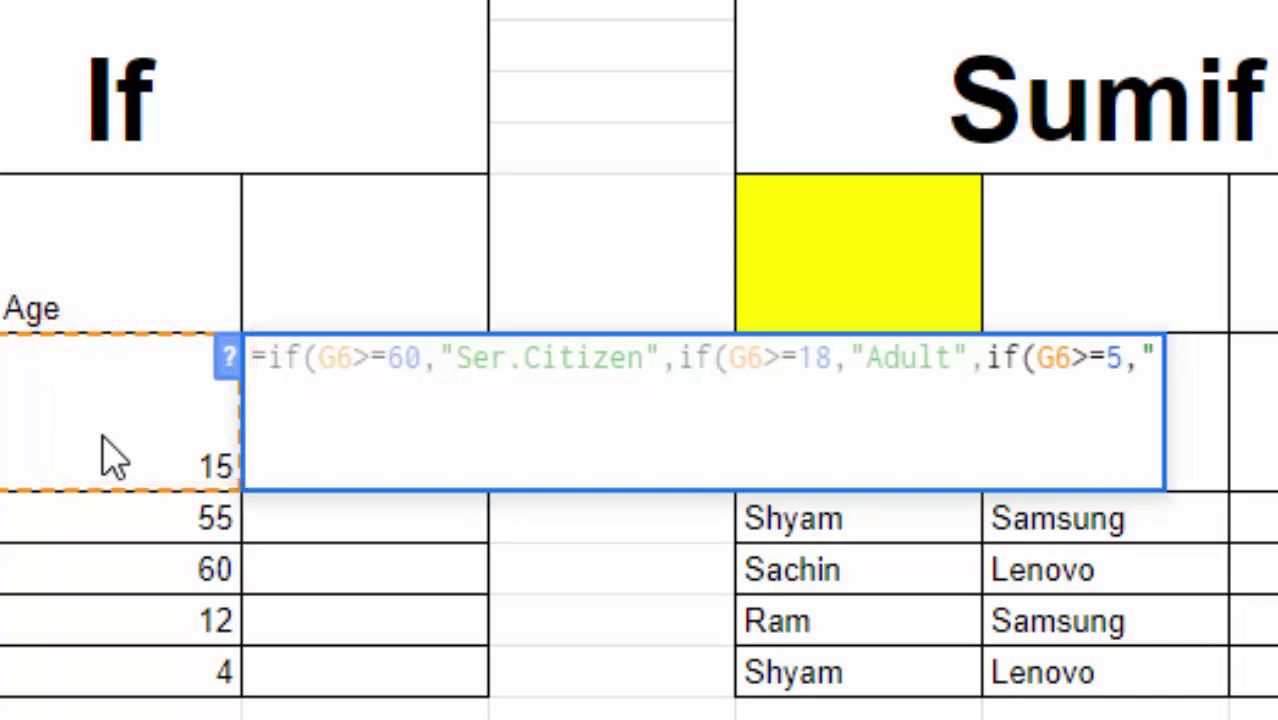
text(B)
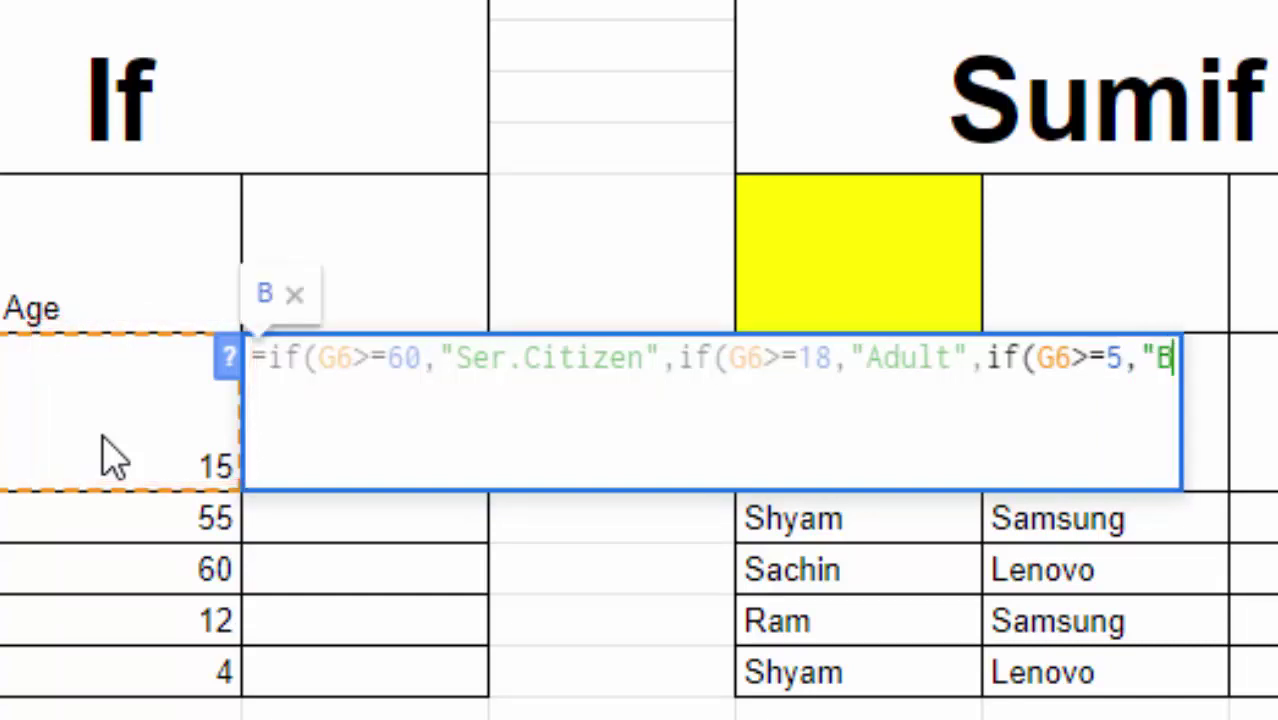
text(aby)
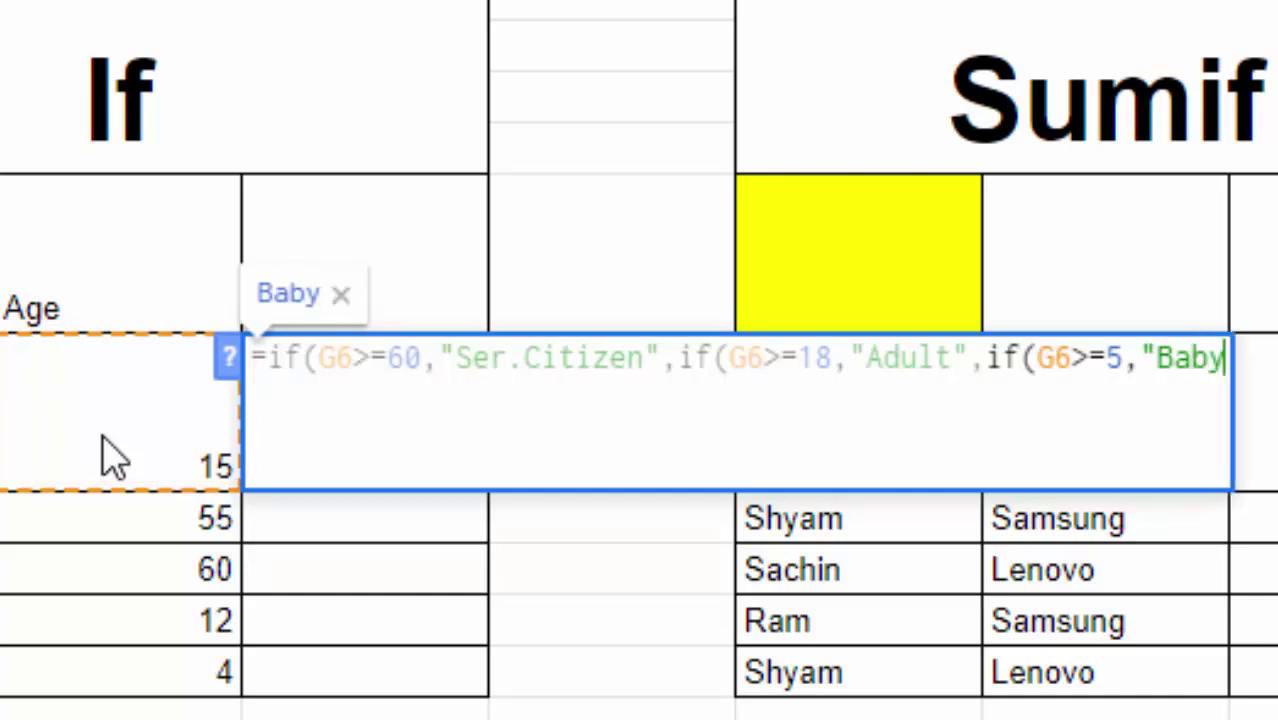
text(",)
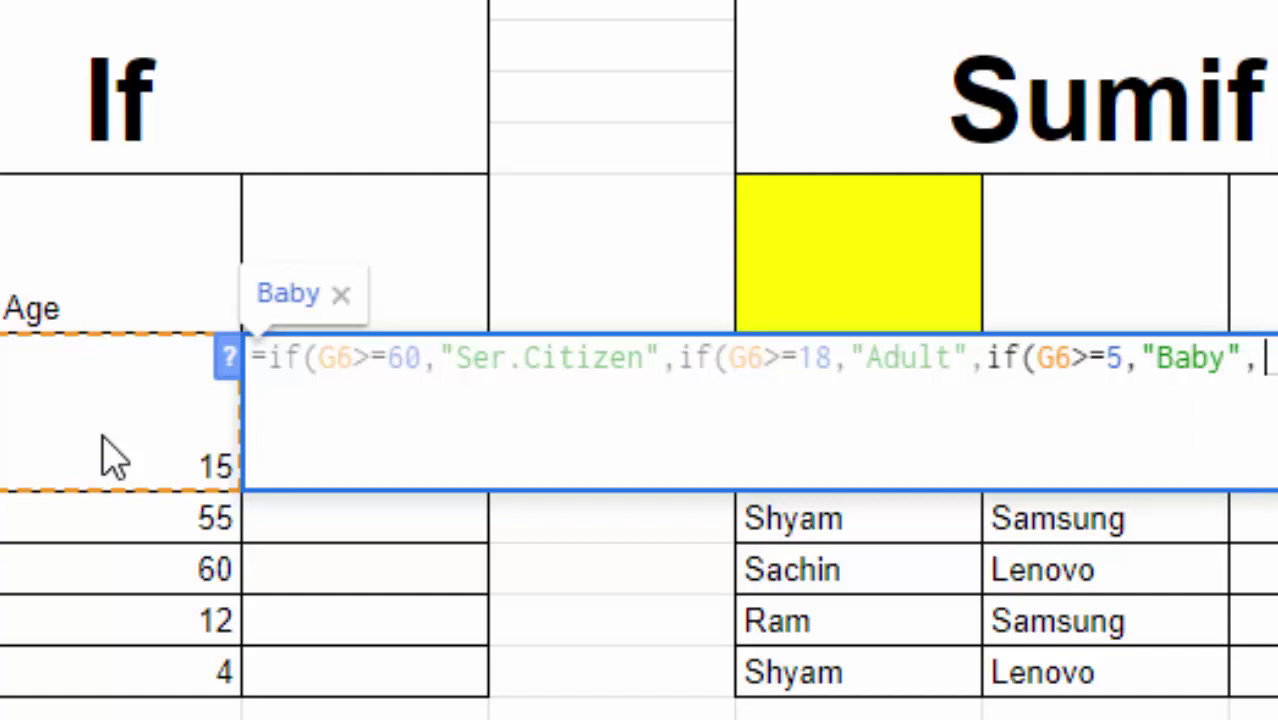
text(")
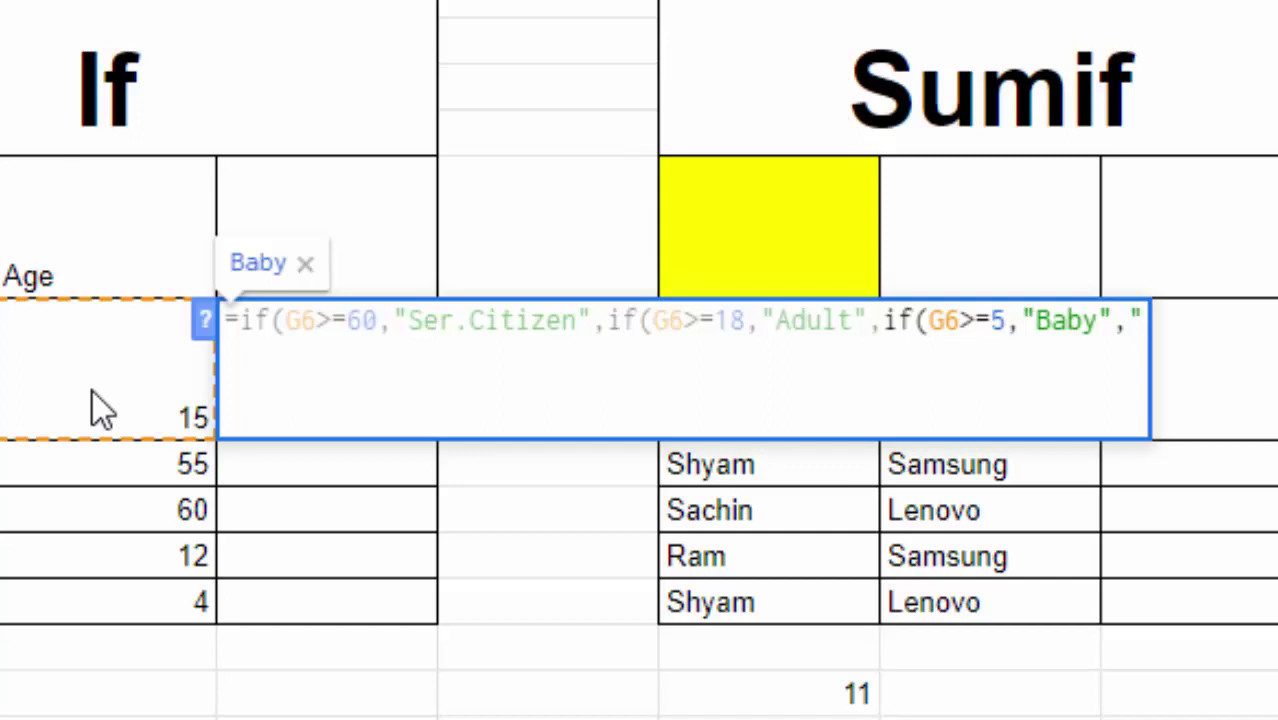
text(Chil)
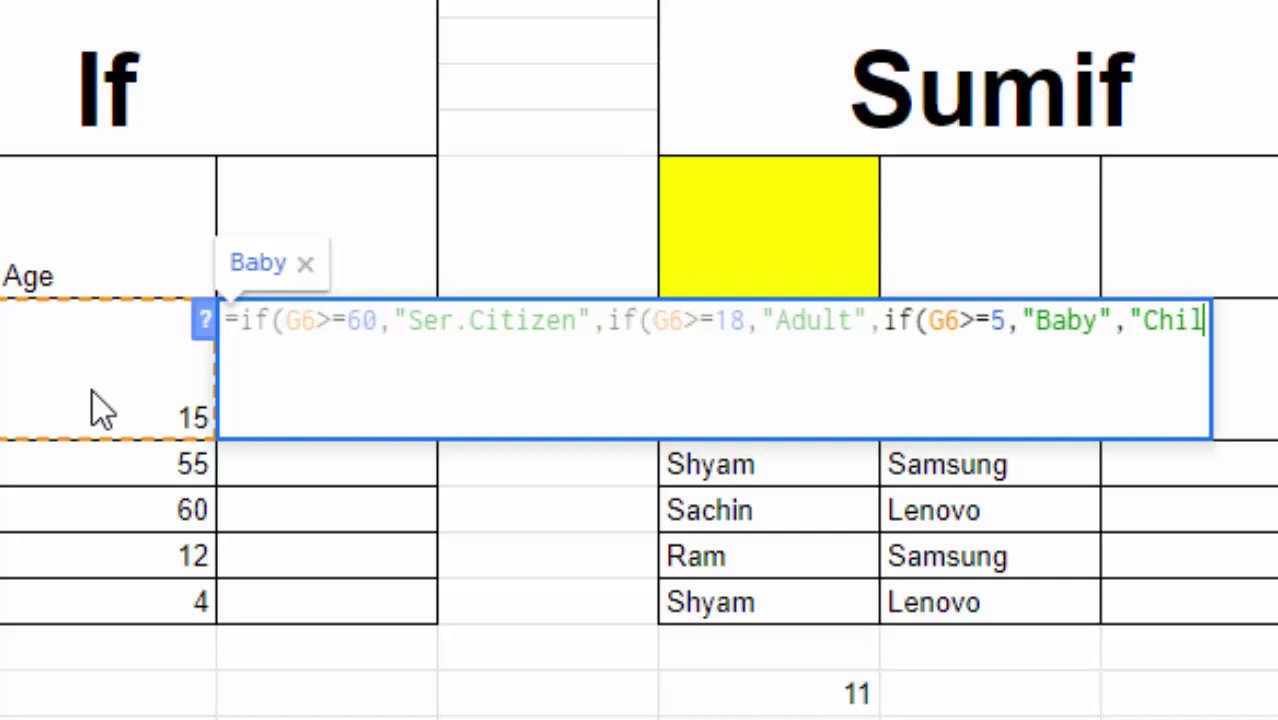
text(d")
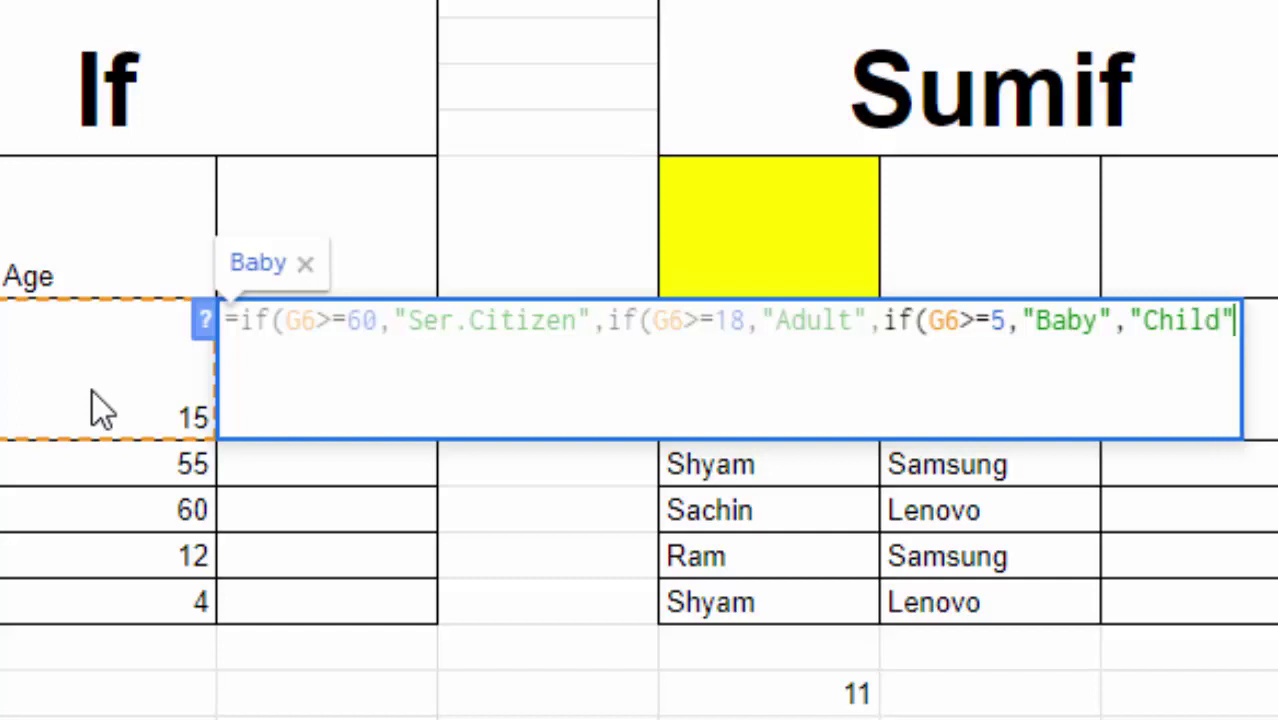
text()))
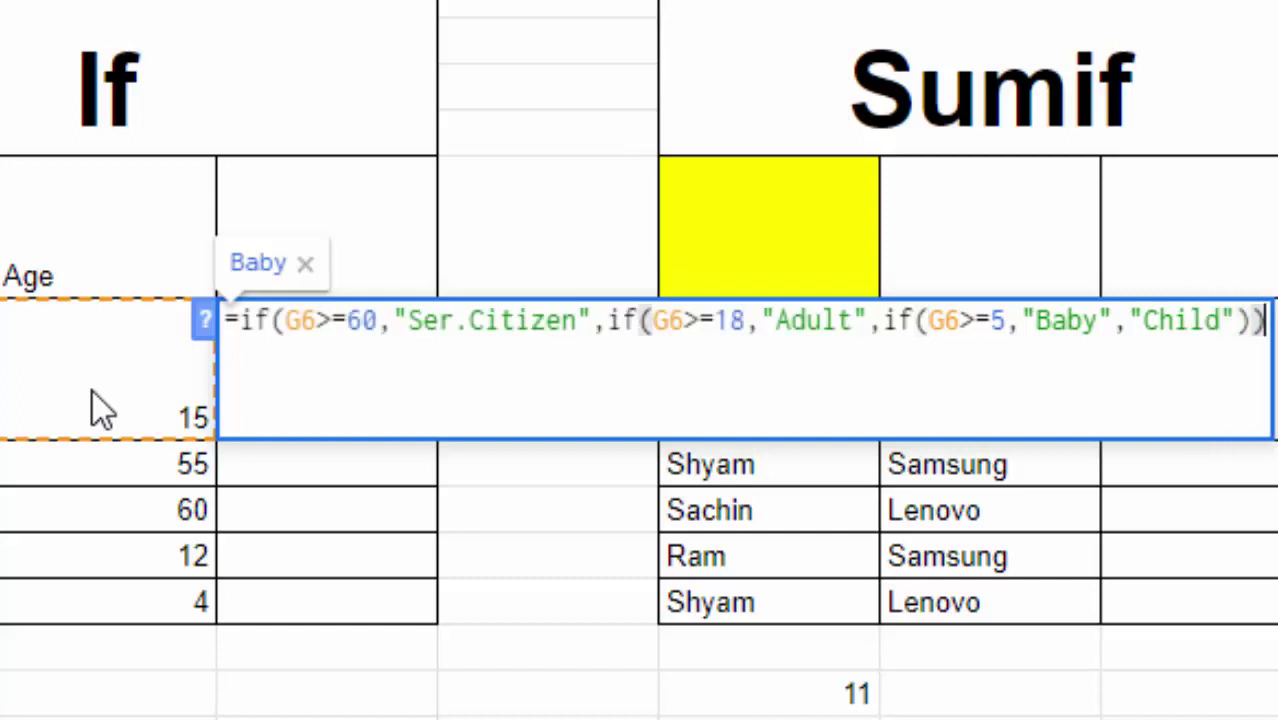
text())
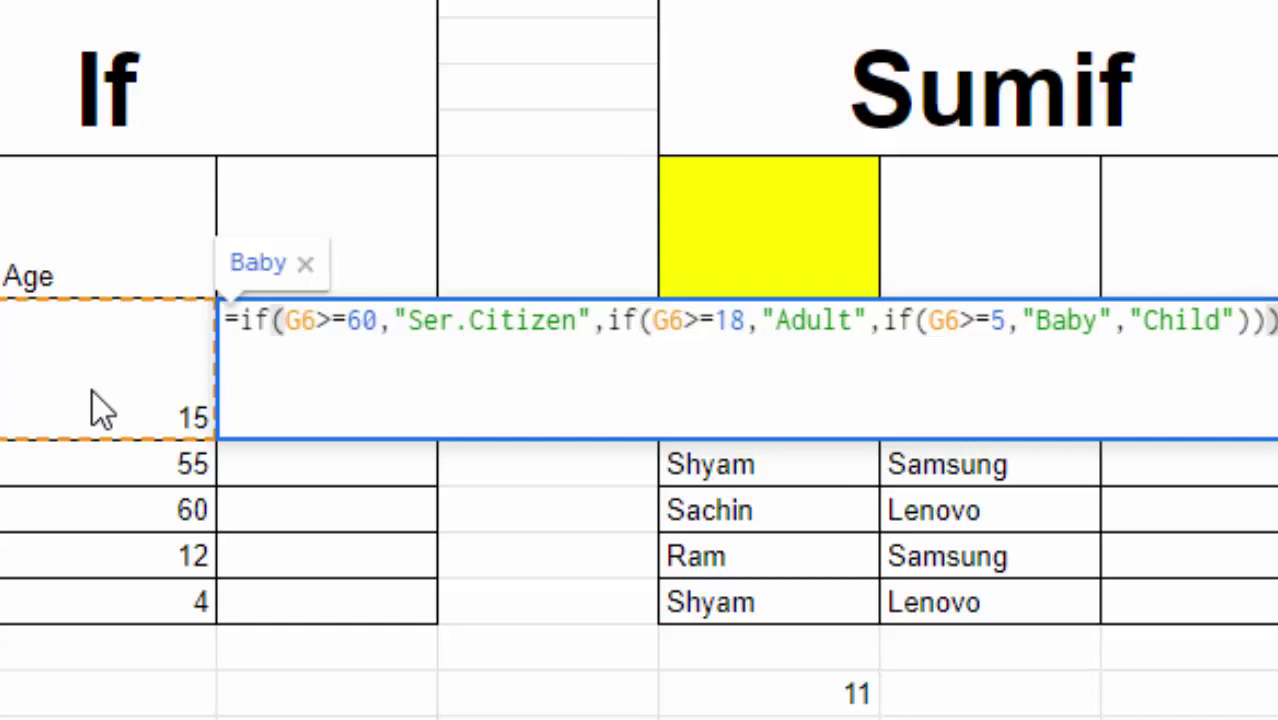
key(Return)
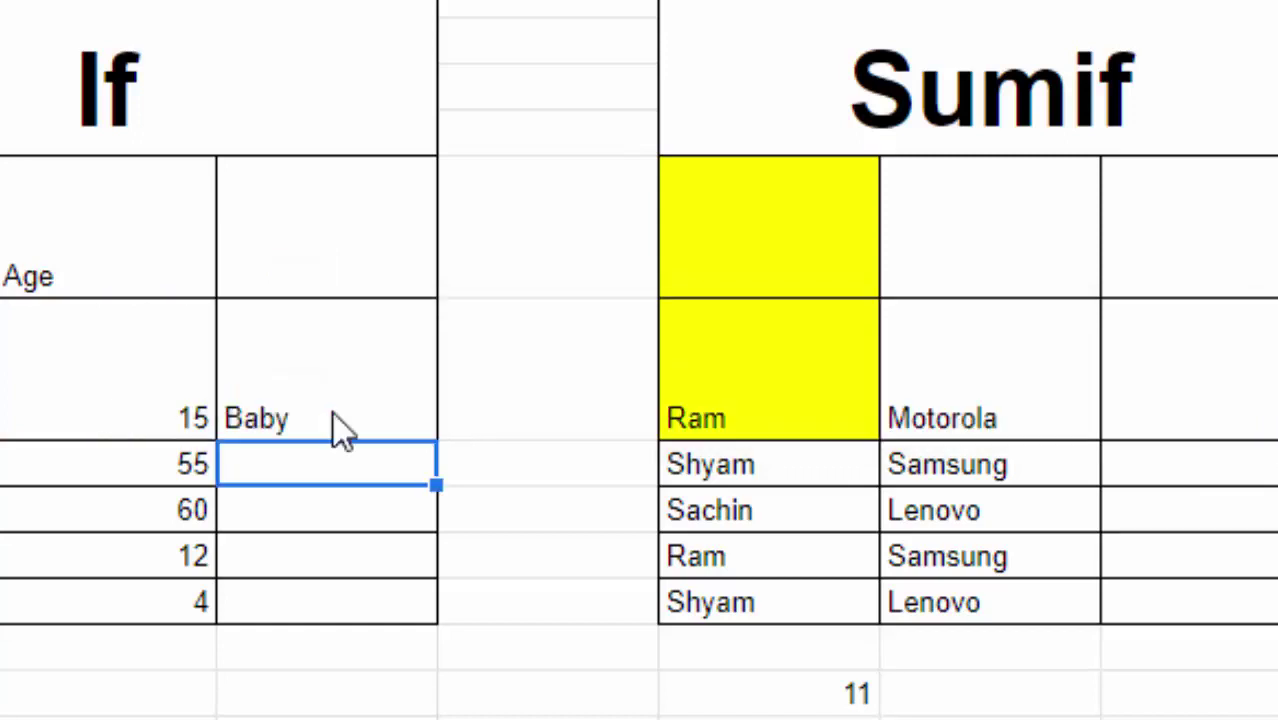
- Fill the Baby cell's IF formula down to the age 4 row
click(357, 402)
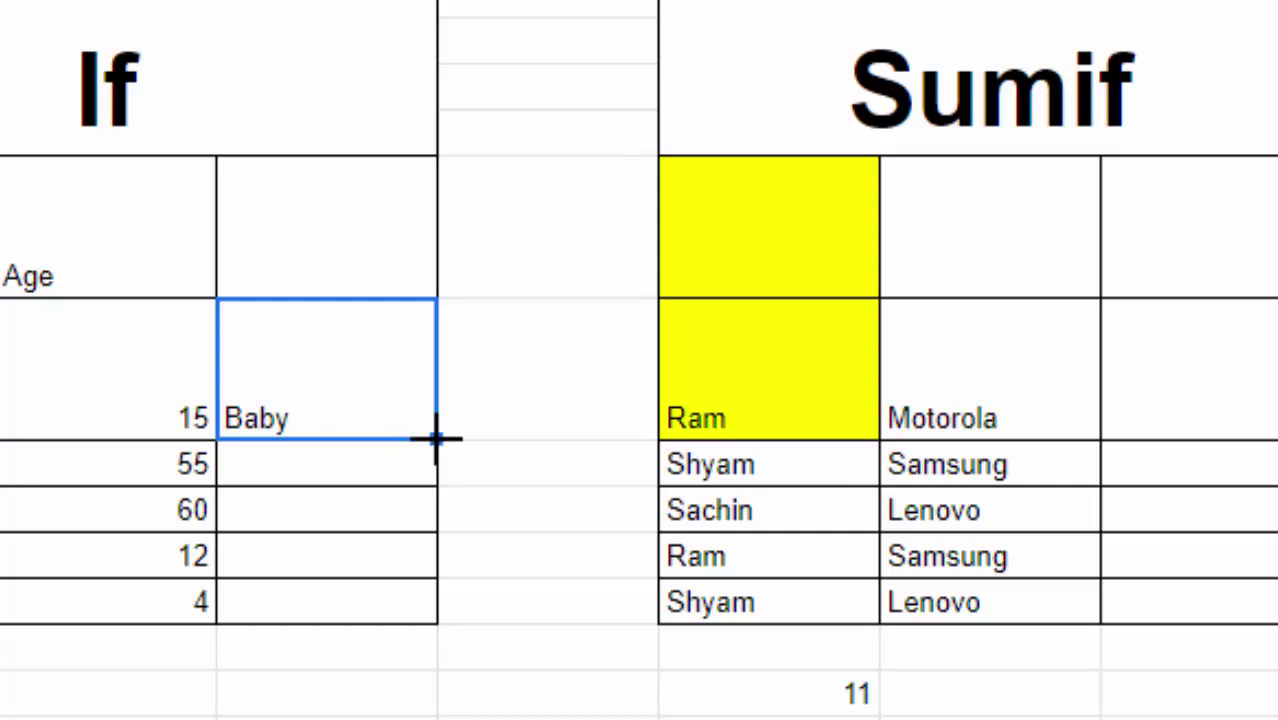
drag(436, 438, 450, 612)
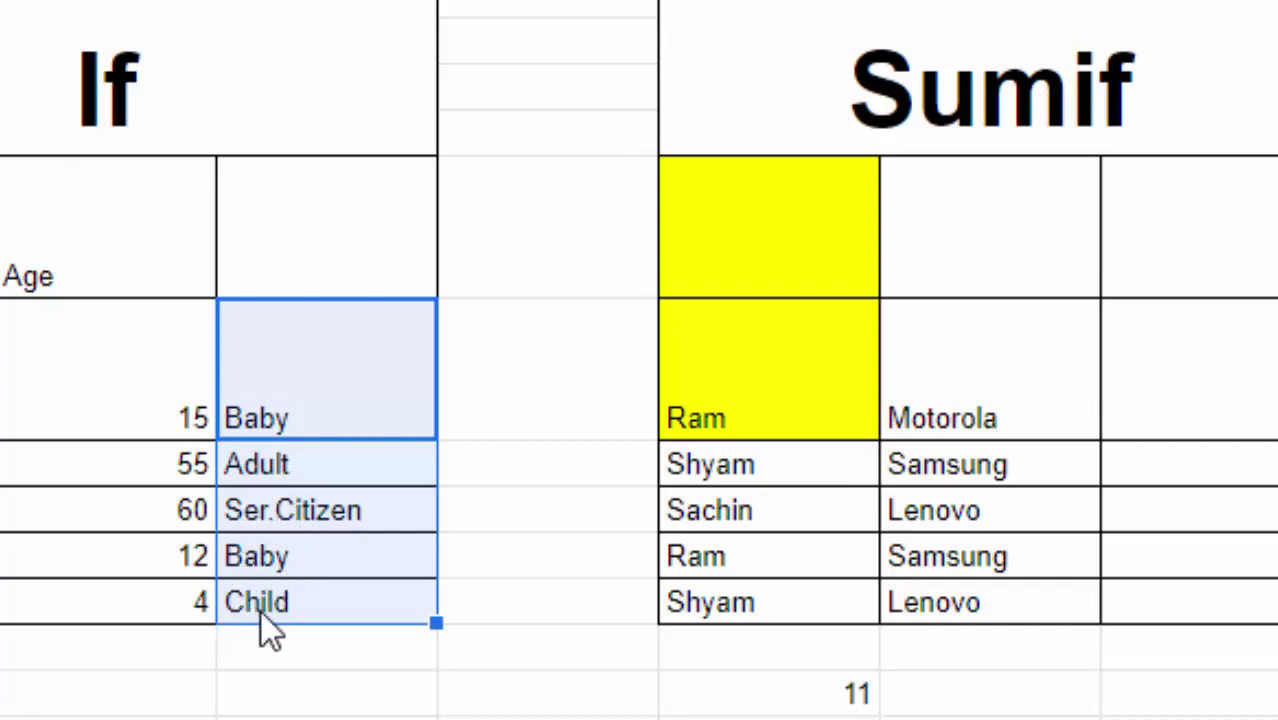
- Replace the age 55 with 4, via an interim 5, so its label shows Child
click(173, 469)
key(Delete)
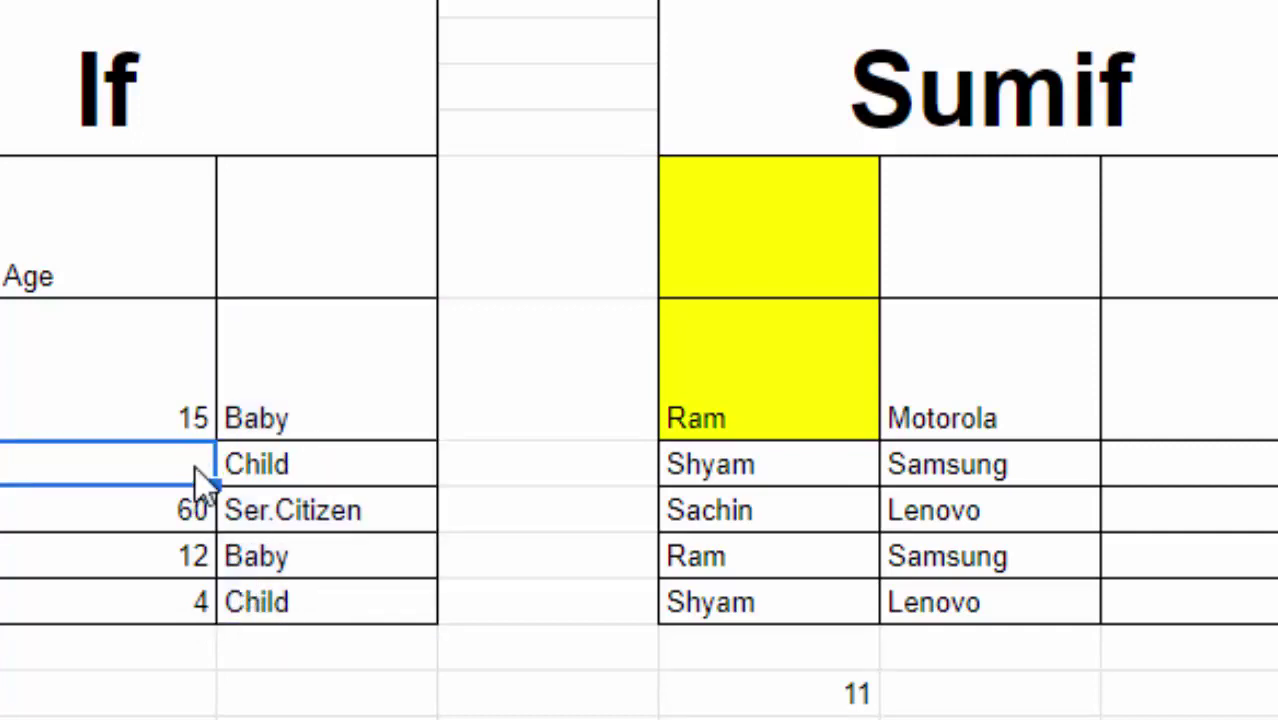
text(5)
key(Return)
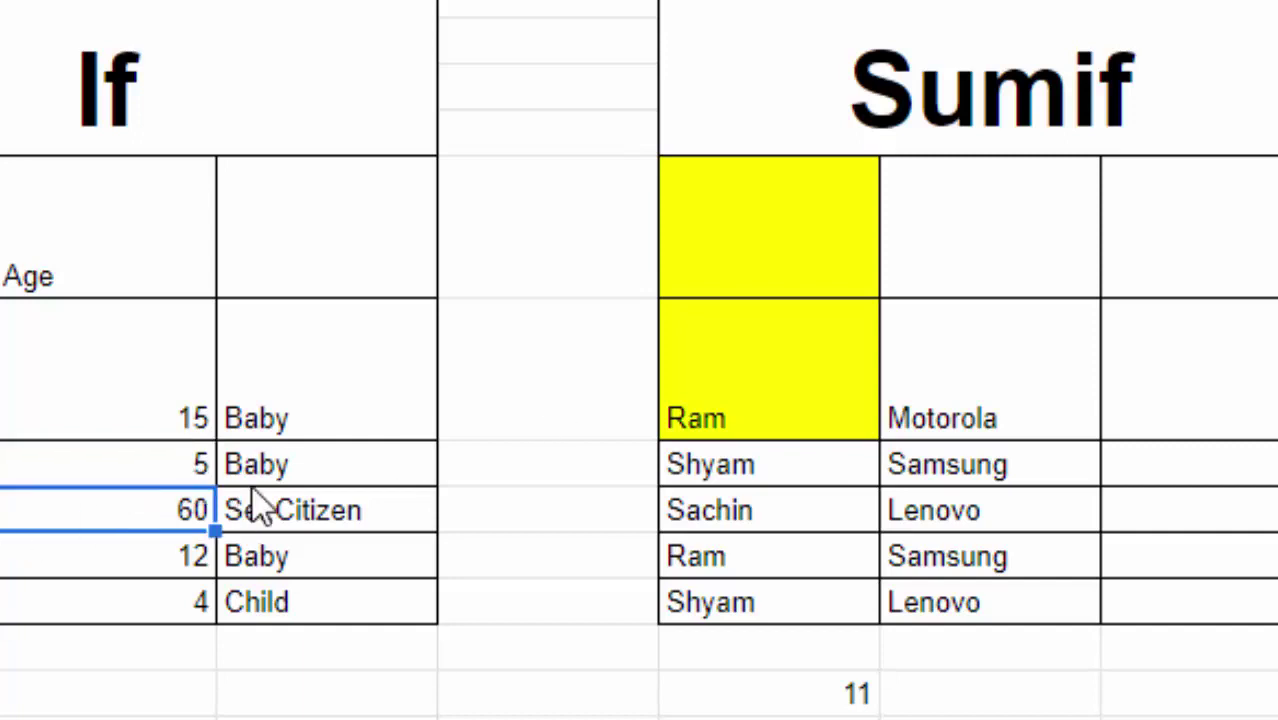
click(190, 469)
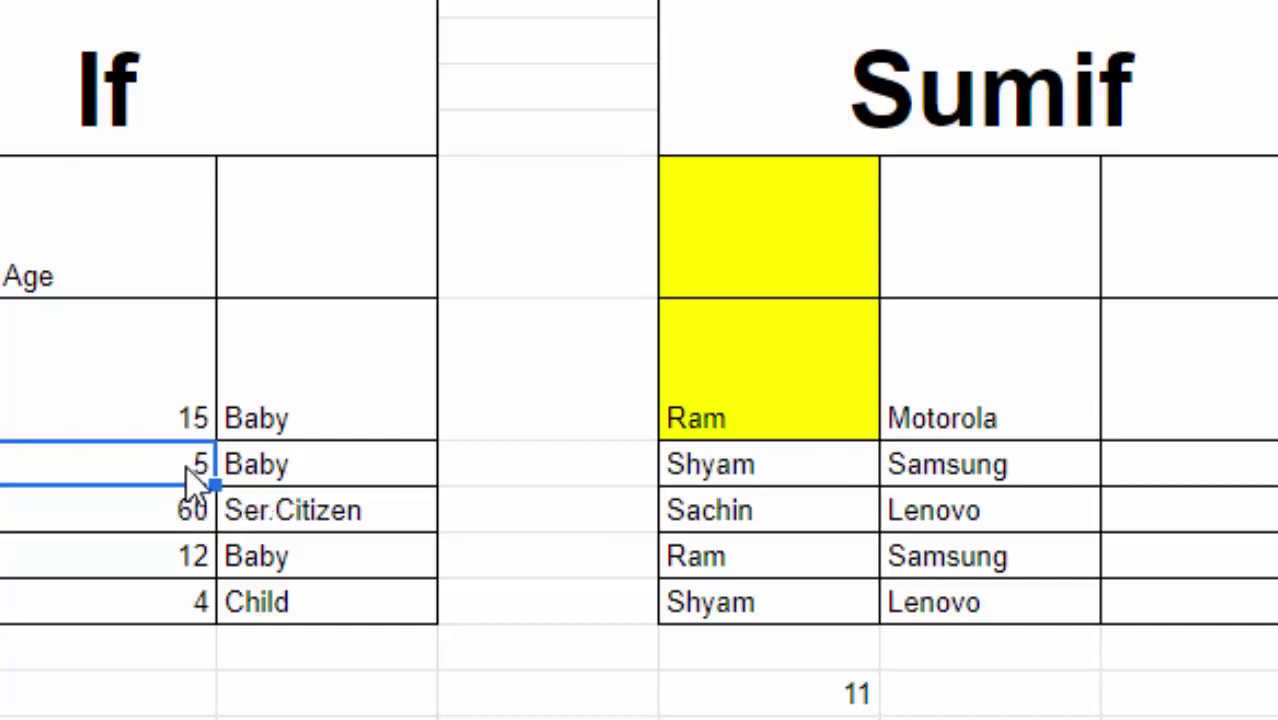
key(Delete)
text(4)
key(Return)
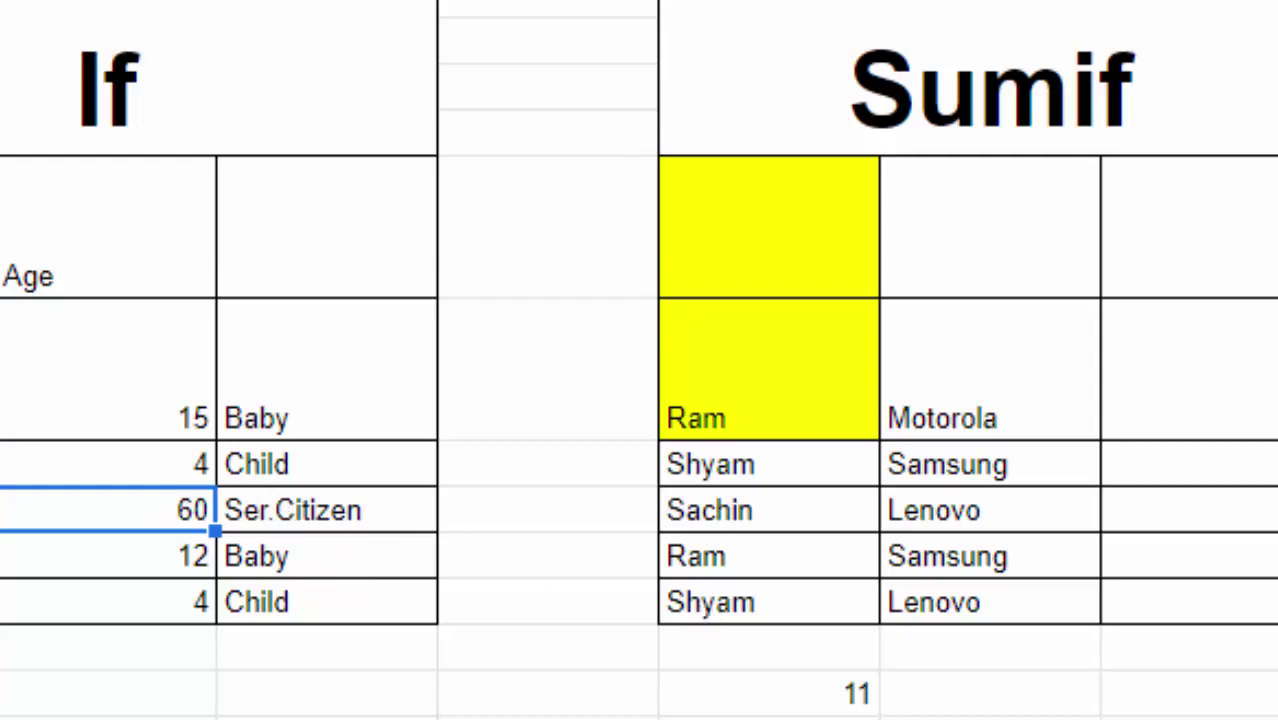
- Clear the numbers 5 through 8 from the Sumif table's last column
drag(1250, 395, 1250, 585)
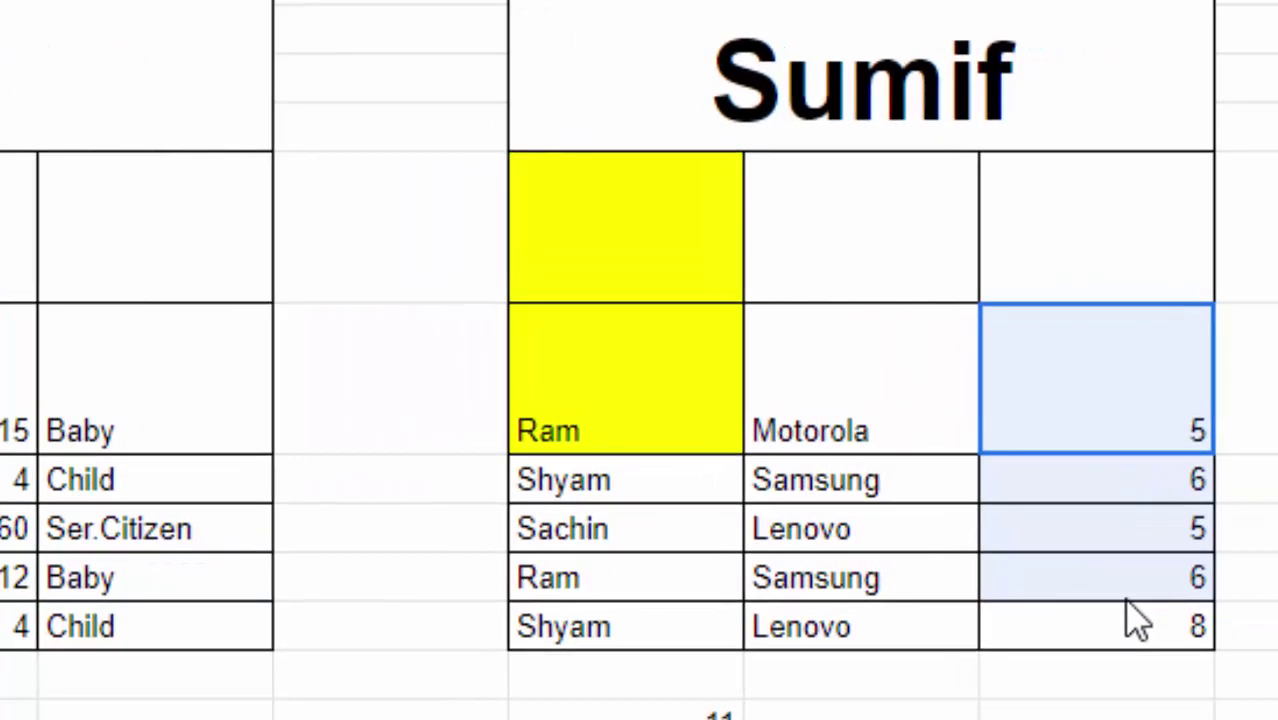
drag(1127, 600, 1127, 618)
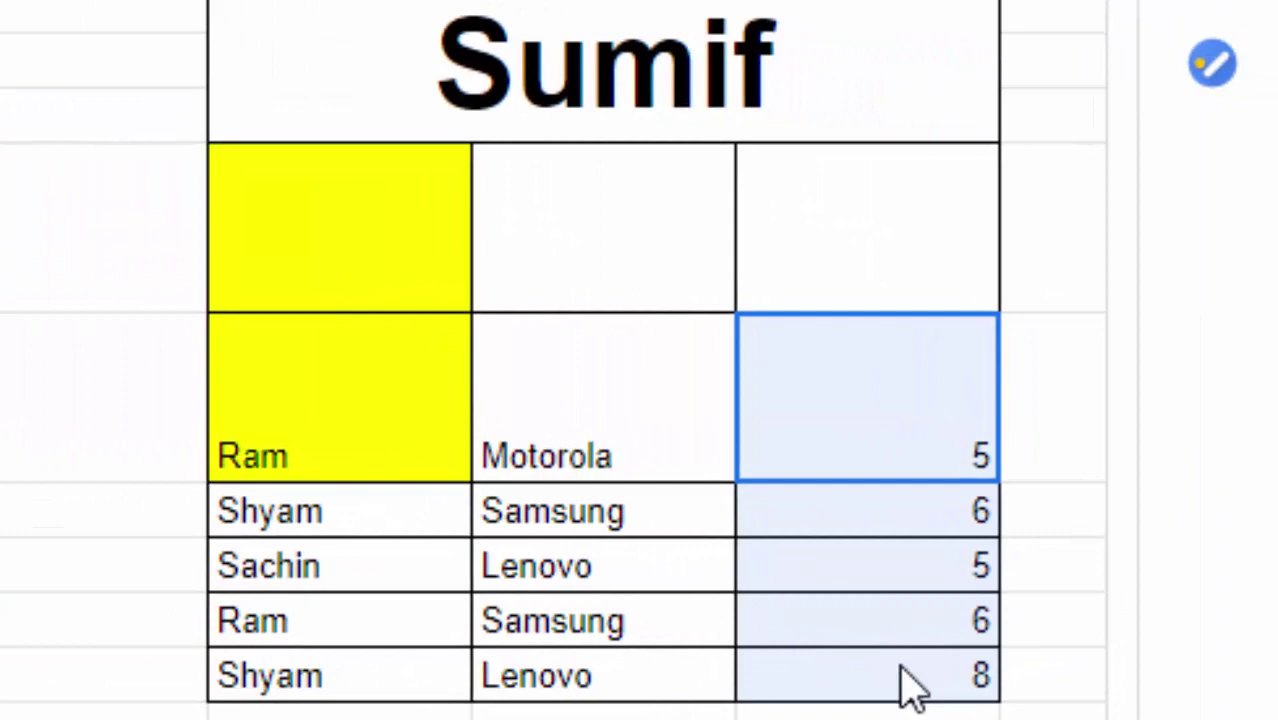
drag(910, 688, 910, 688)
key(Delete)
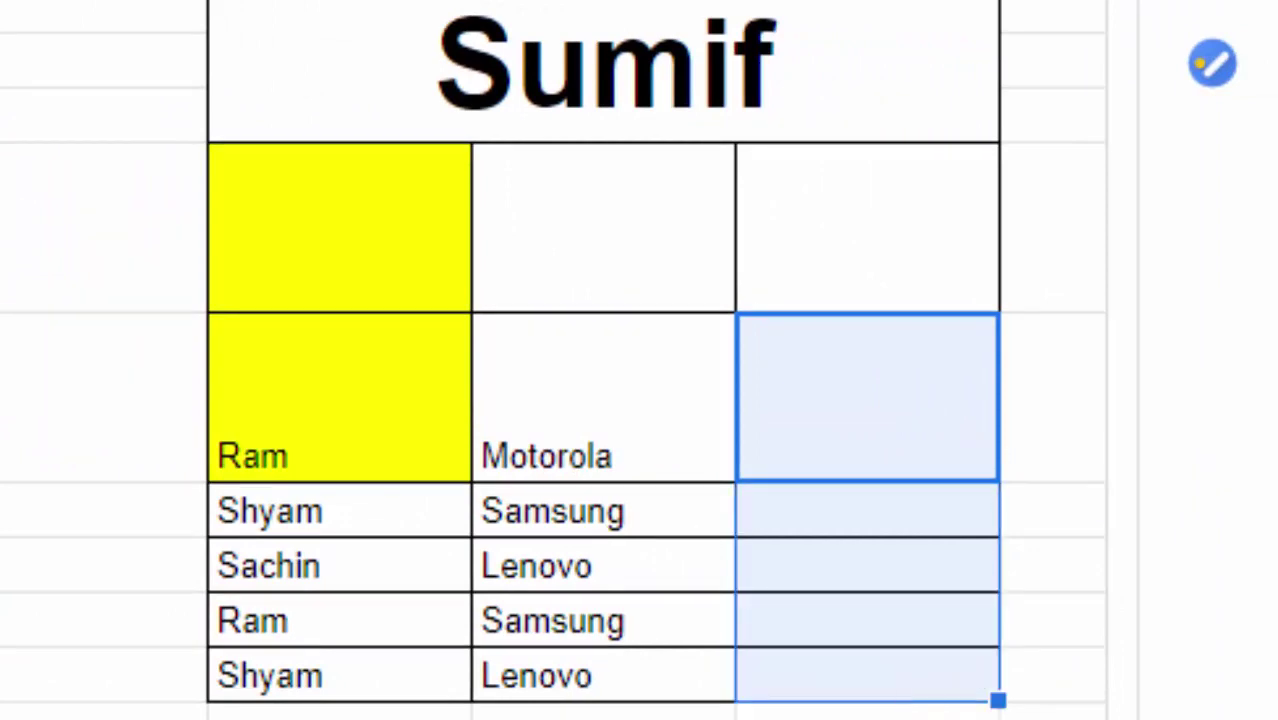
- Title the yellow header cell 'Name of Sales man'
click(372, 212)
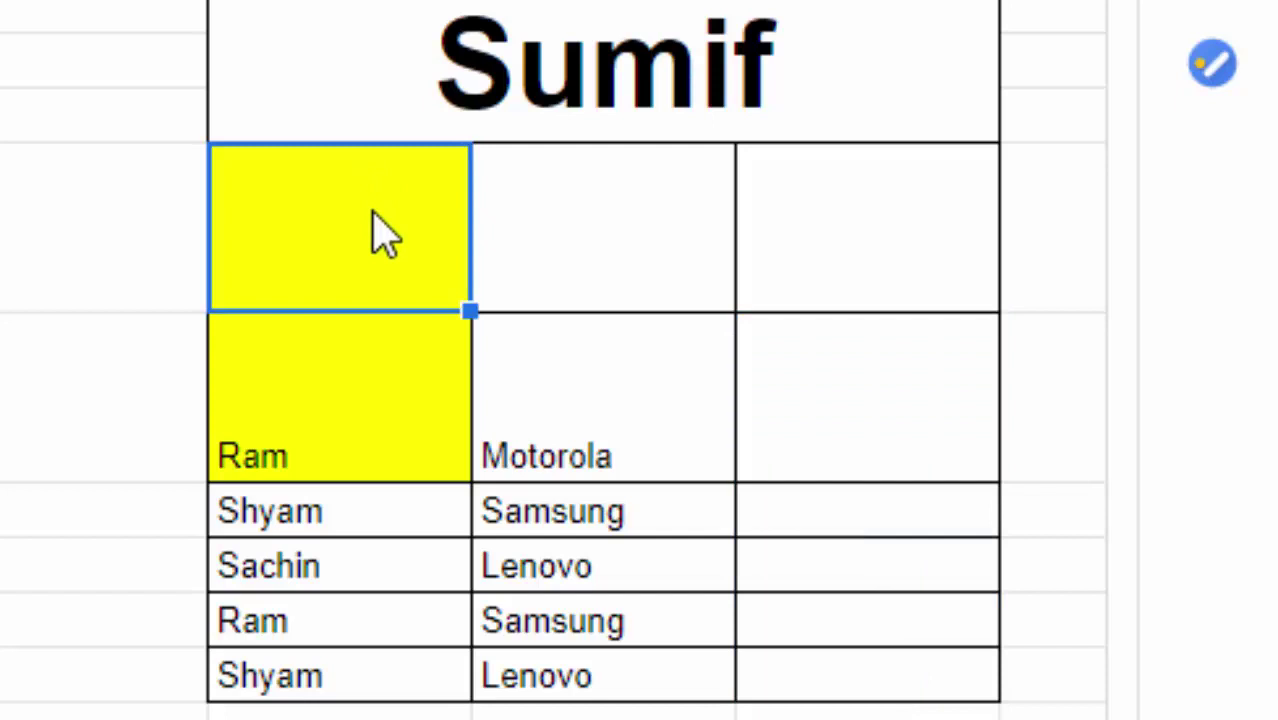
text(Namde)
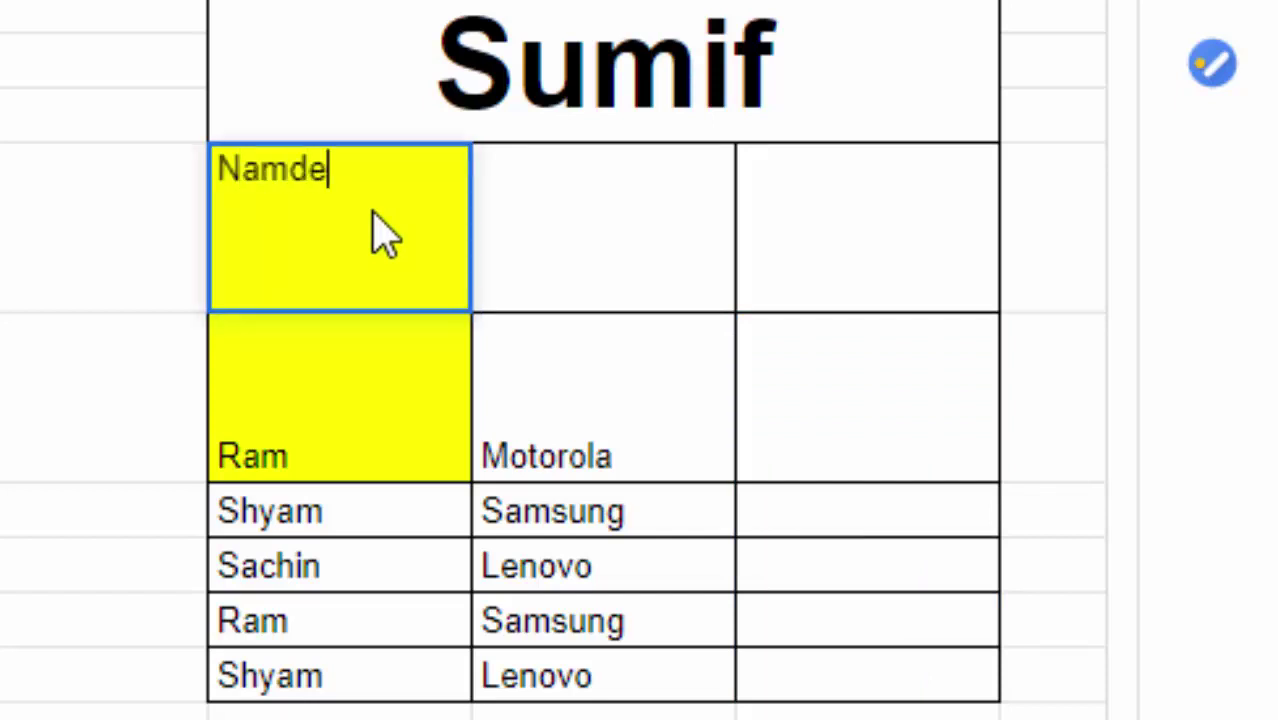
key(BackSpace)
key(BackSpace)
text(e of)
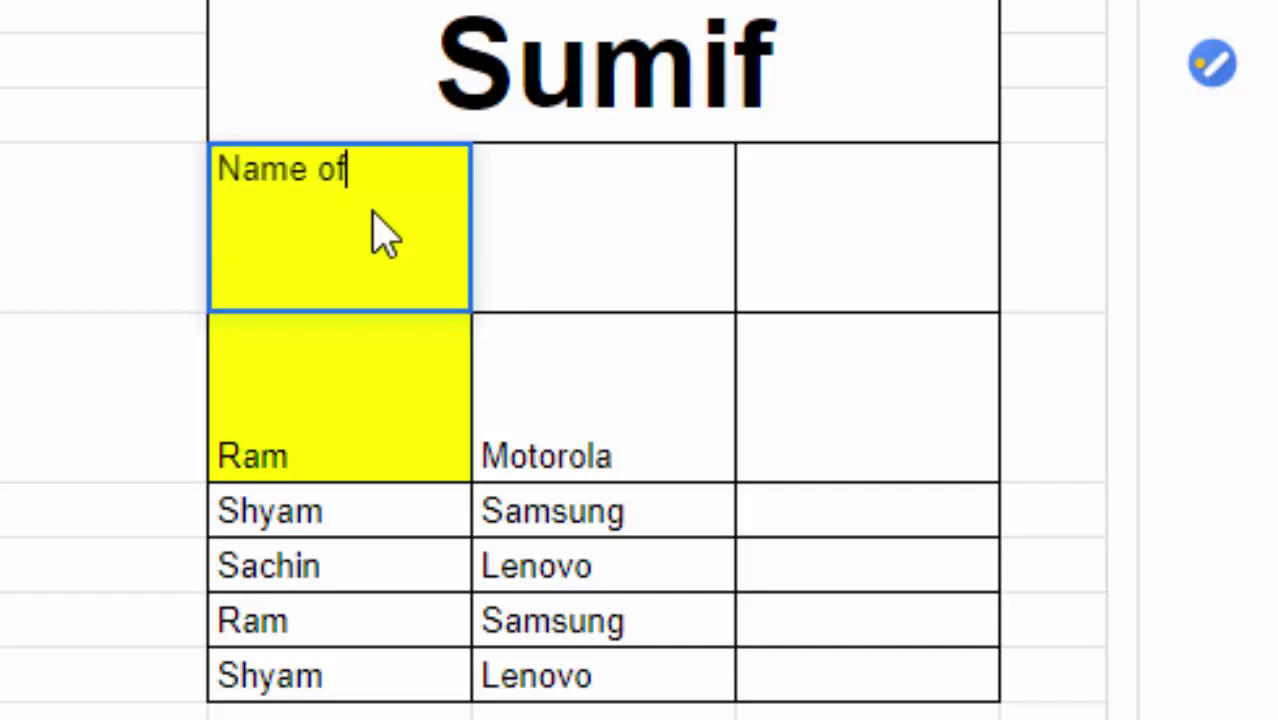
text( Sales man)
key(Return)
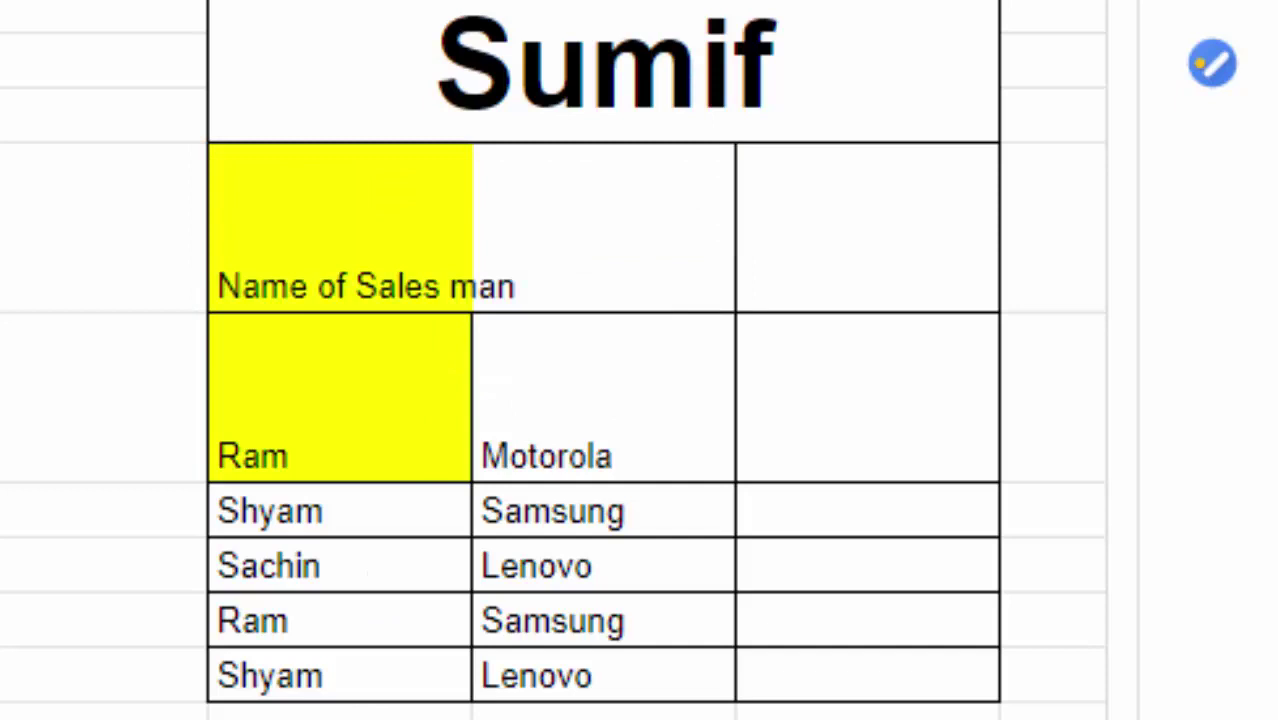
- Widen the Name of Sales man column and add the heading 'Item Name' beside it
drag(471, 536, 555, 536)
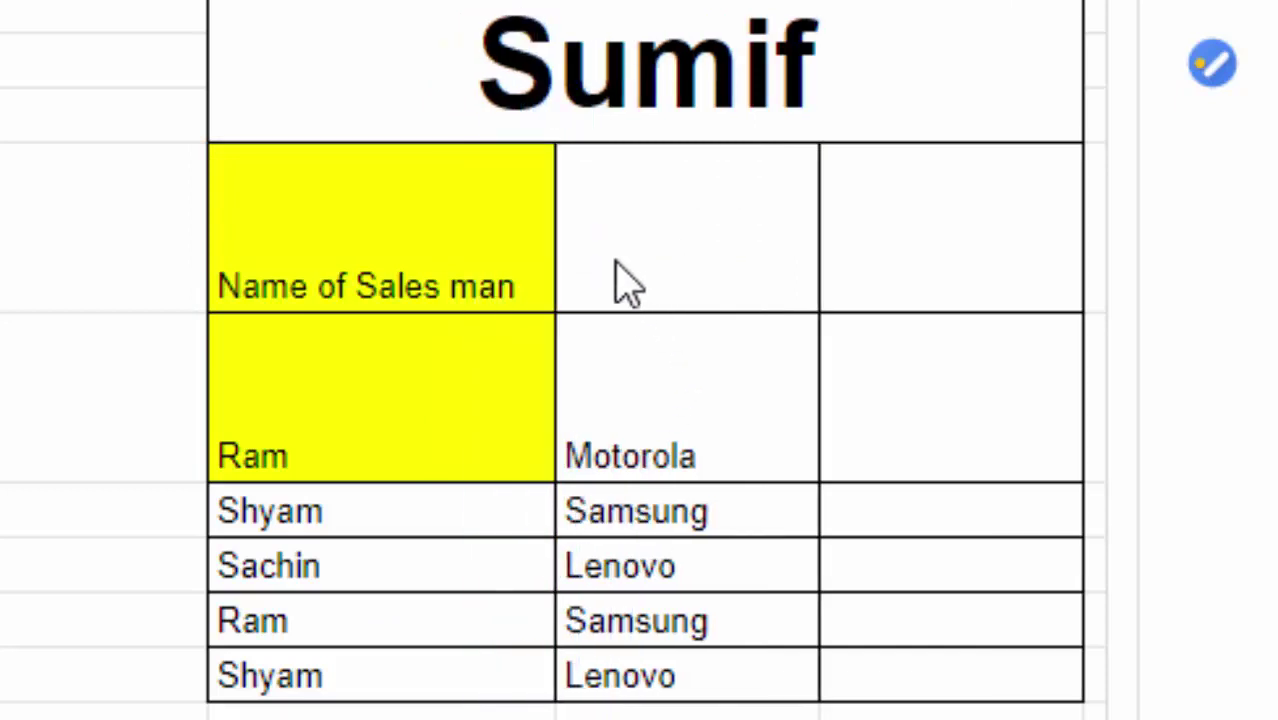
click(715, 297)
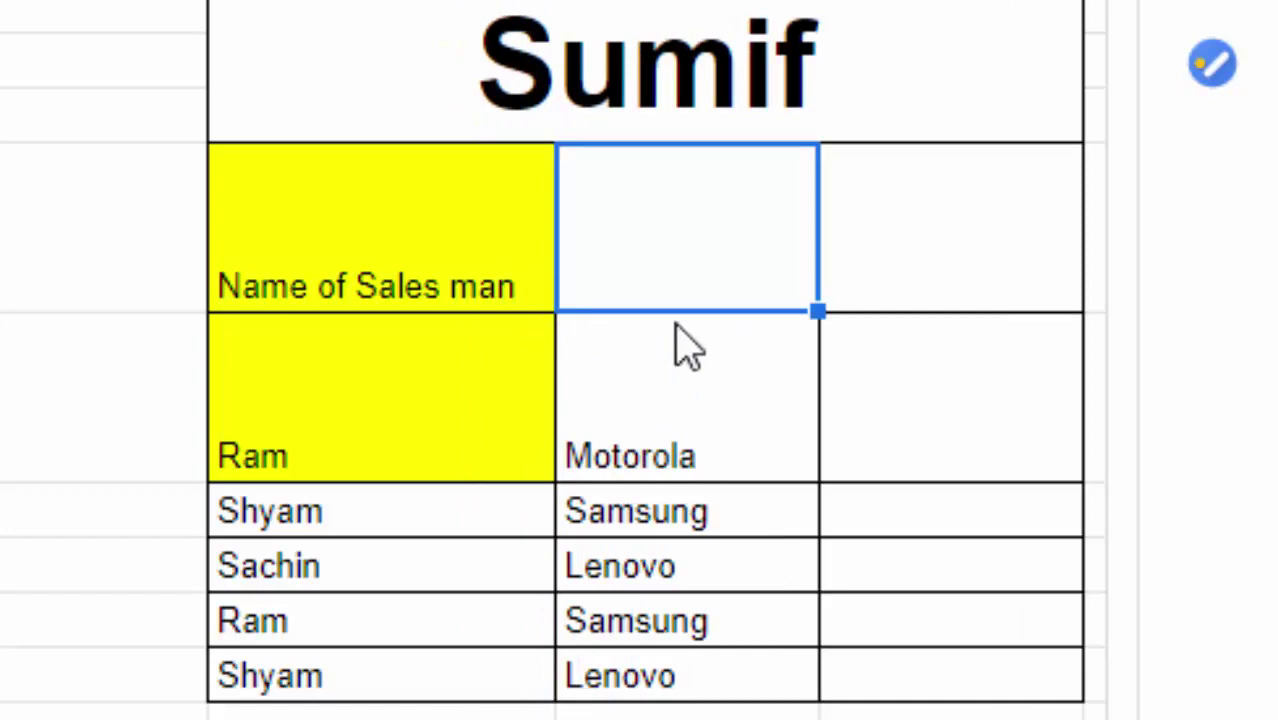
text(Item Nan)
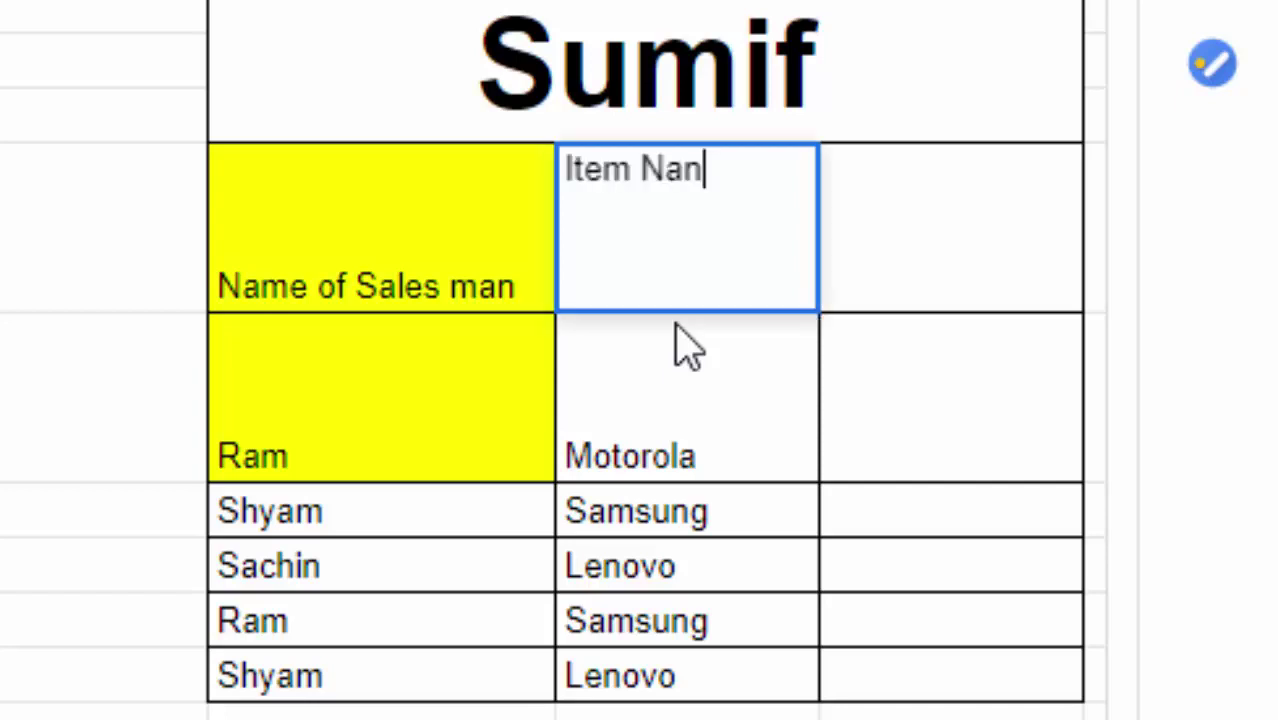
key(BackSpace)
text(me)
key(Return)
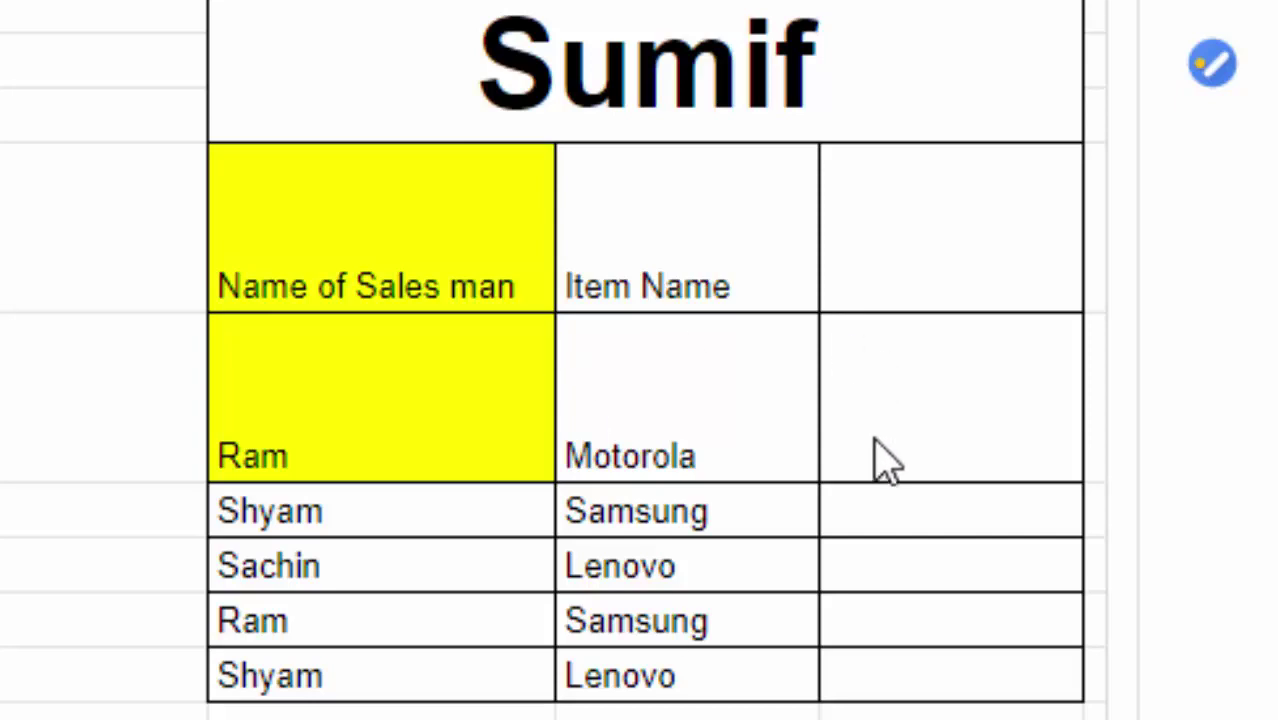
- Enter quantities 5, 9, 9, 8 and 7 down the Sumif table's last column
click(896, 456)
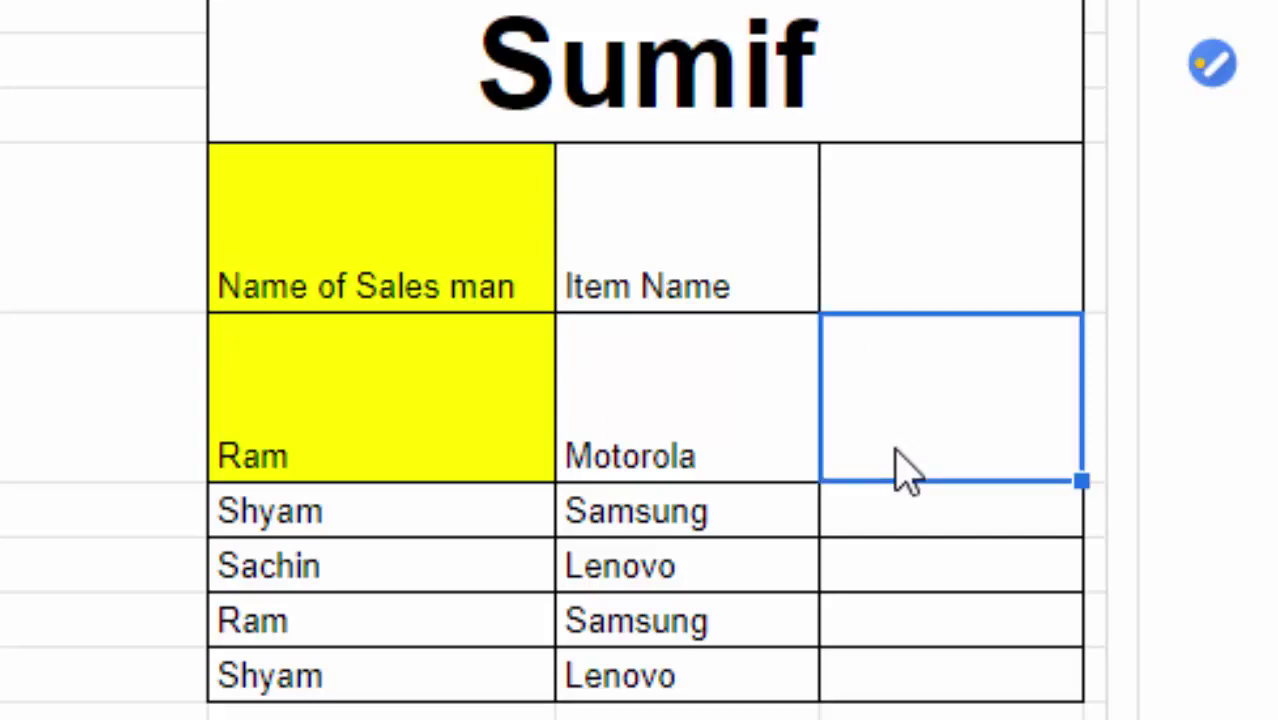
text(5)
key(Return)
text(9)
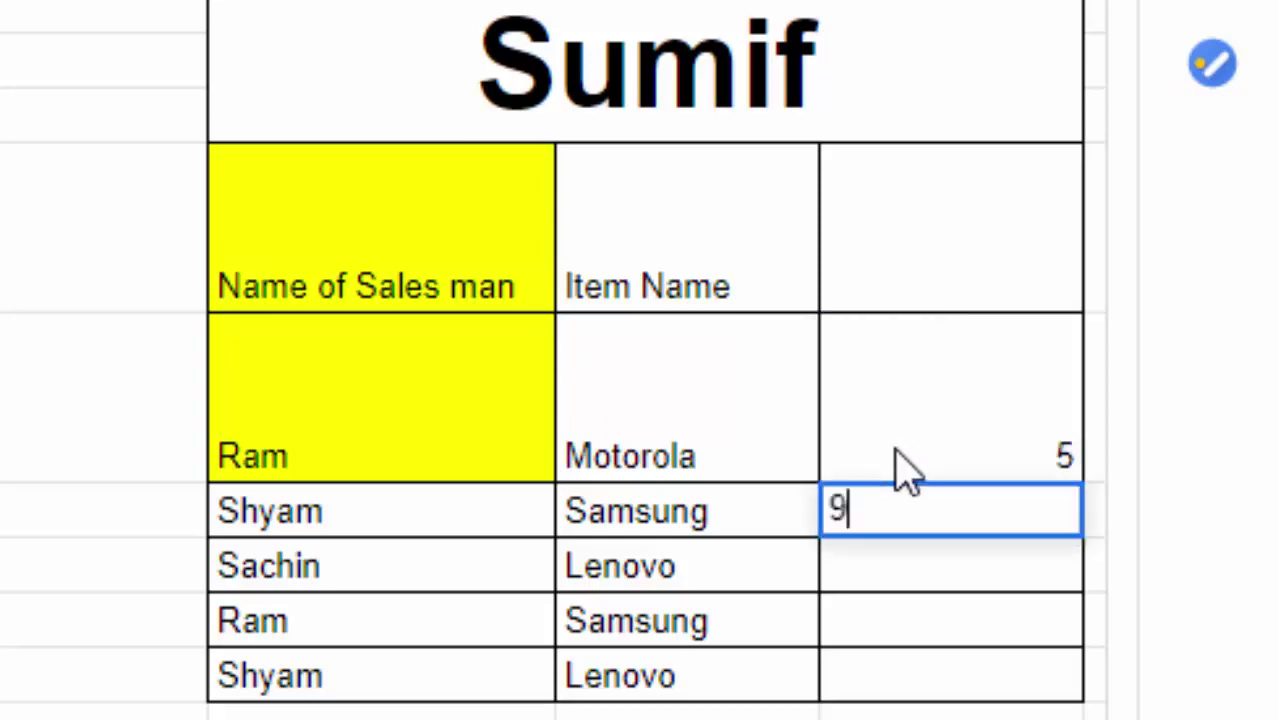
key(Return)
text(9)
key(Return)
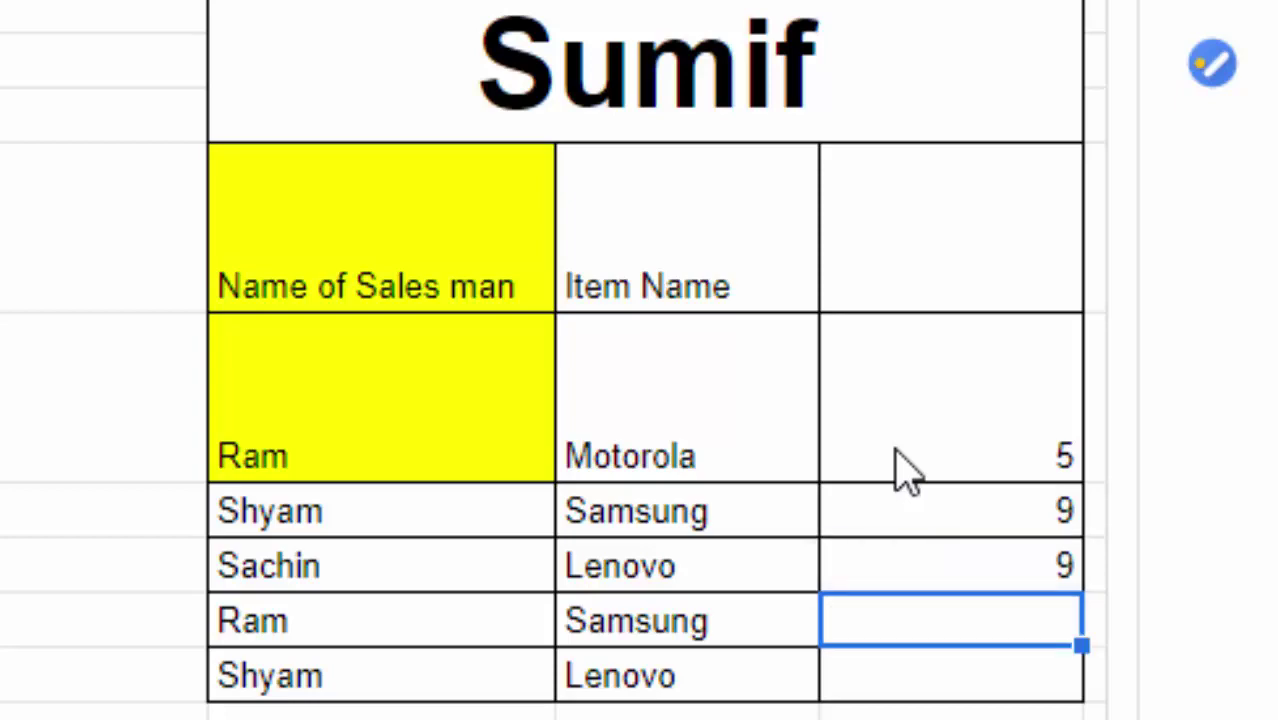
text(8)
key(Return)
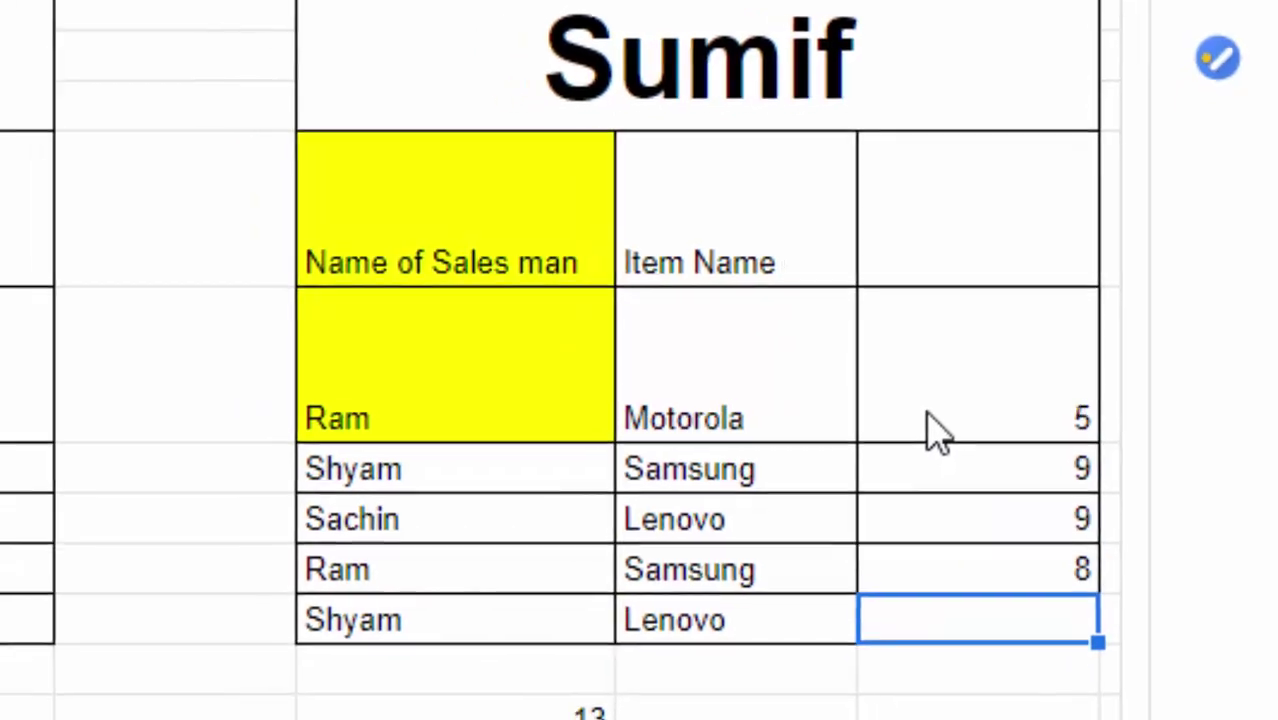
text(7)
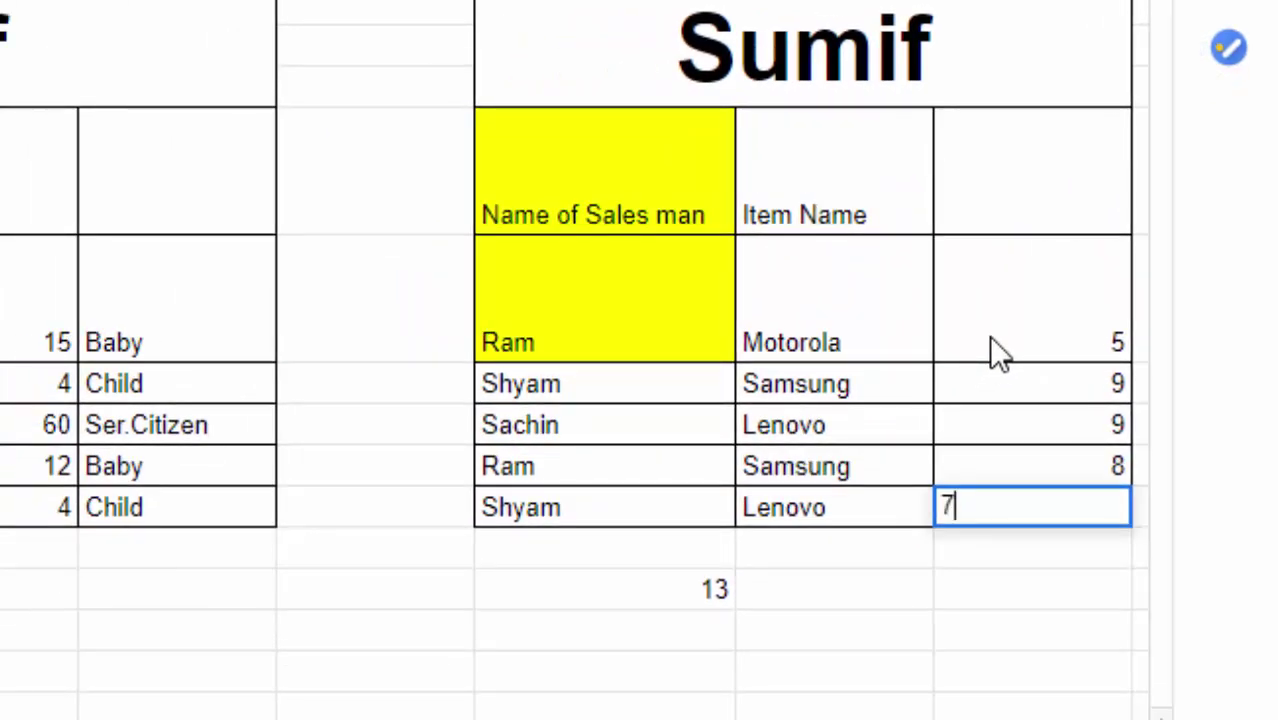
click(872, 583)
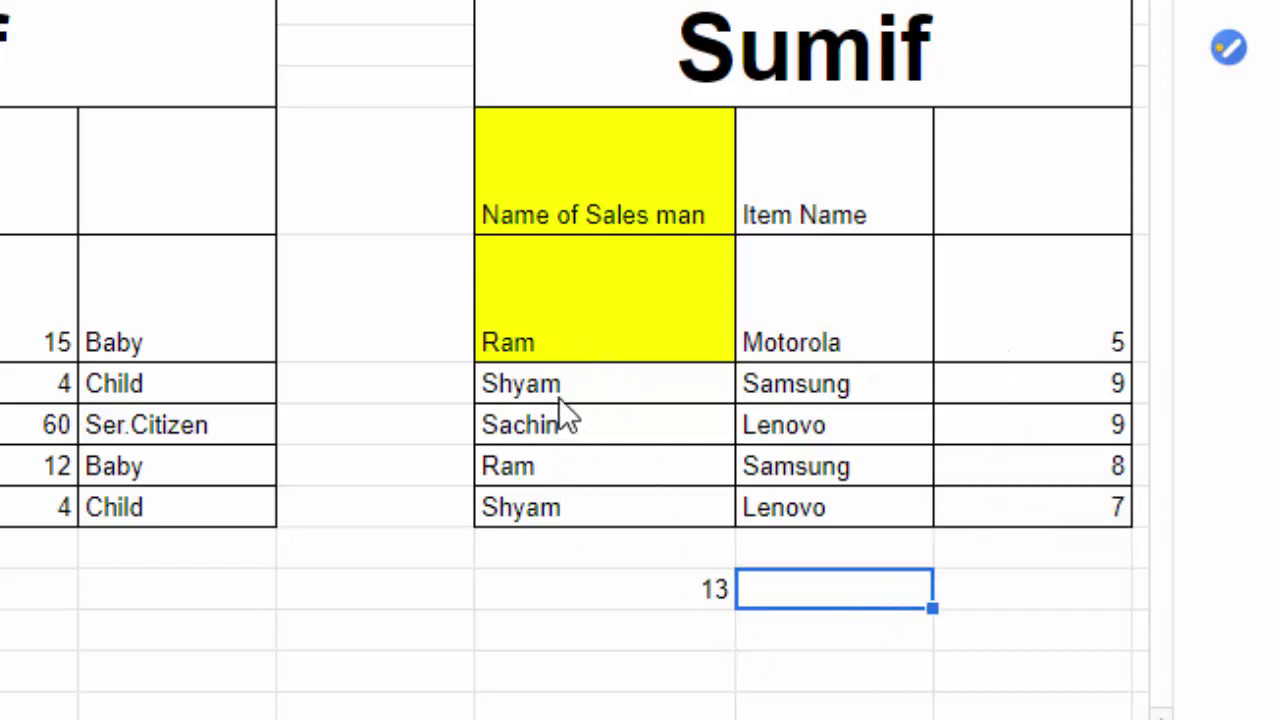
click(573, 336)
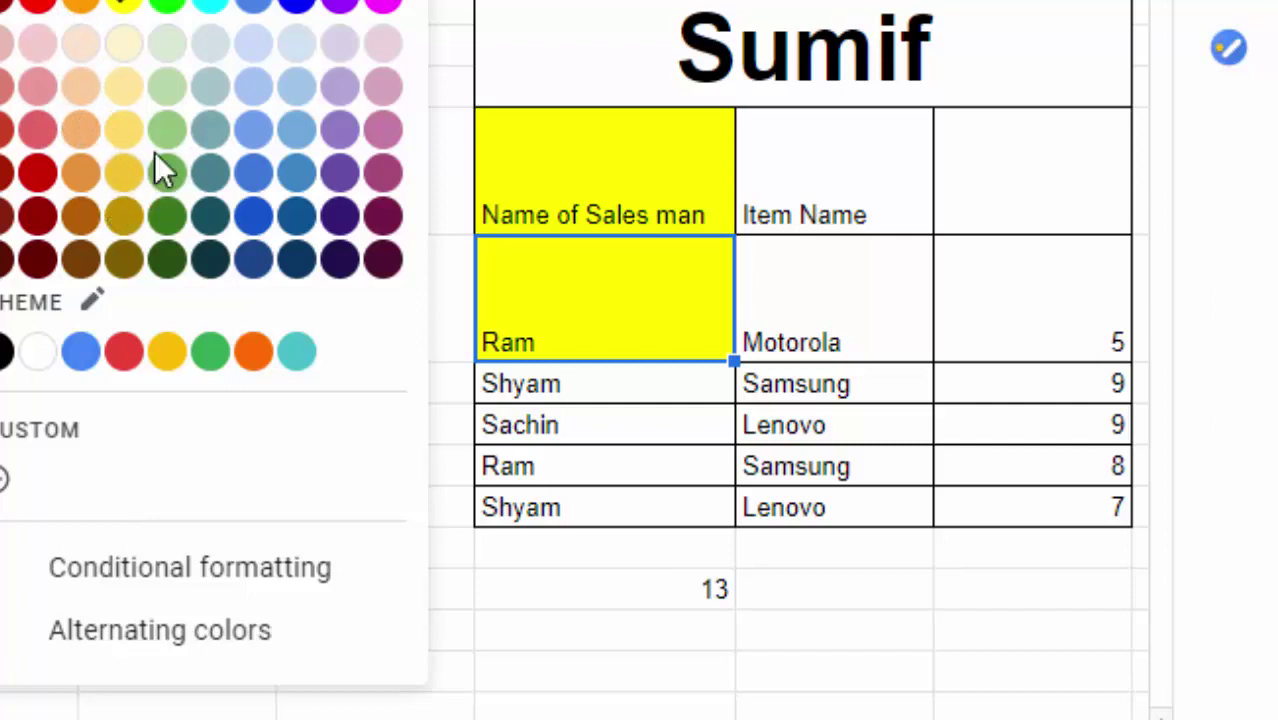
- Shade the Ram cell light green and start =sumif(J6:J10,J6 below 13
click(168, 128)
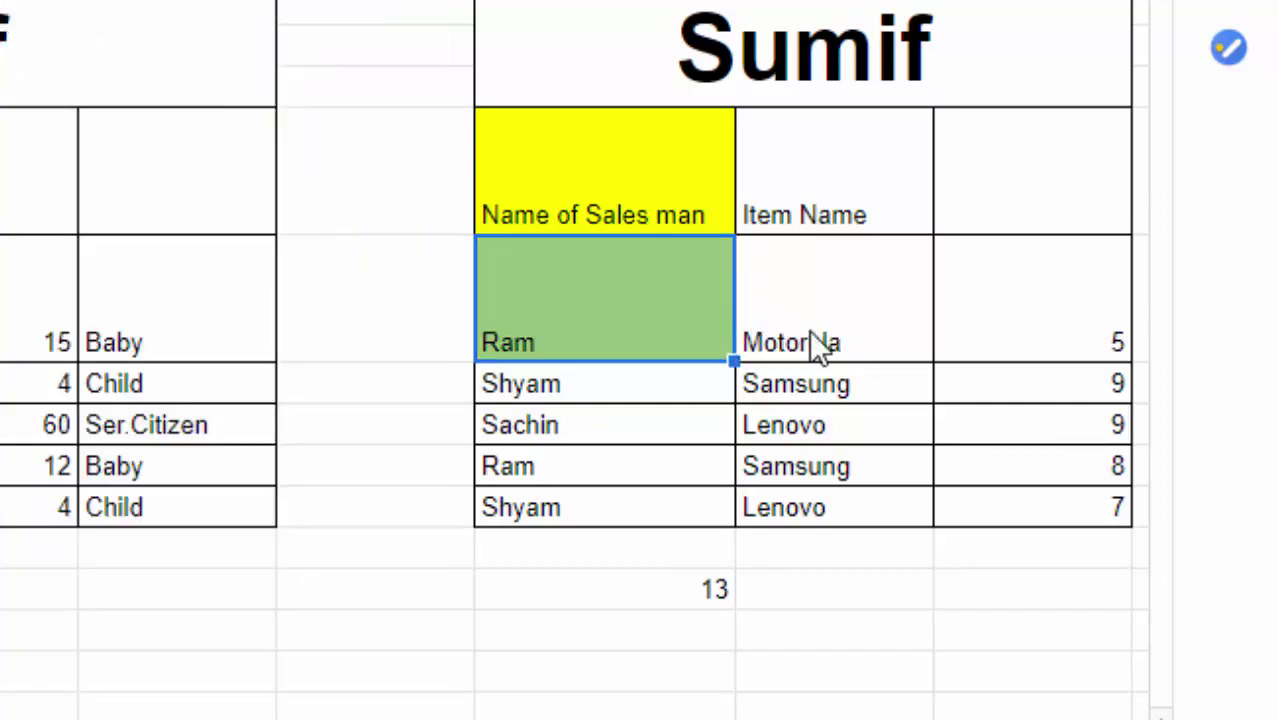
click(560, 630)
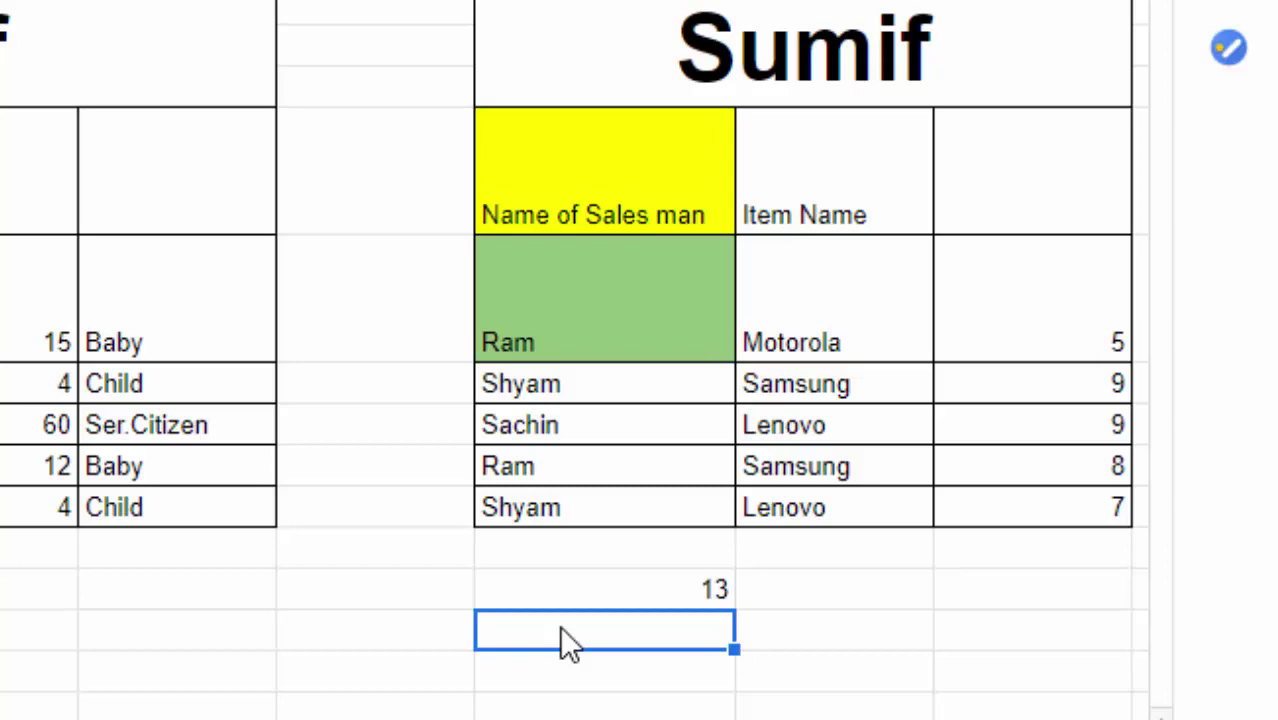
text(=sum)
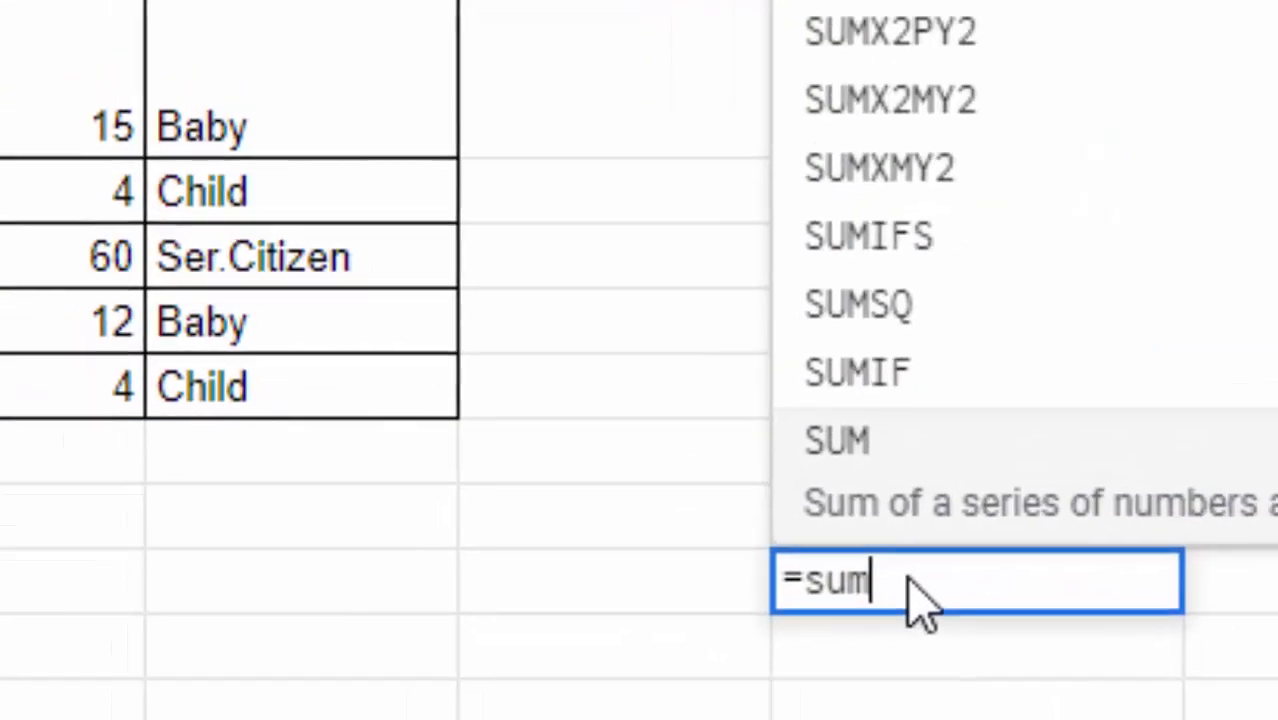
text(if)
text(()
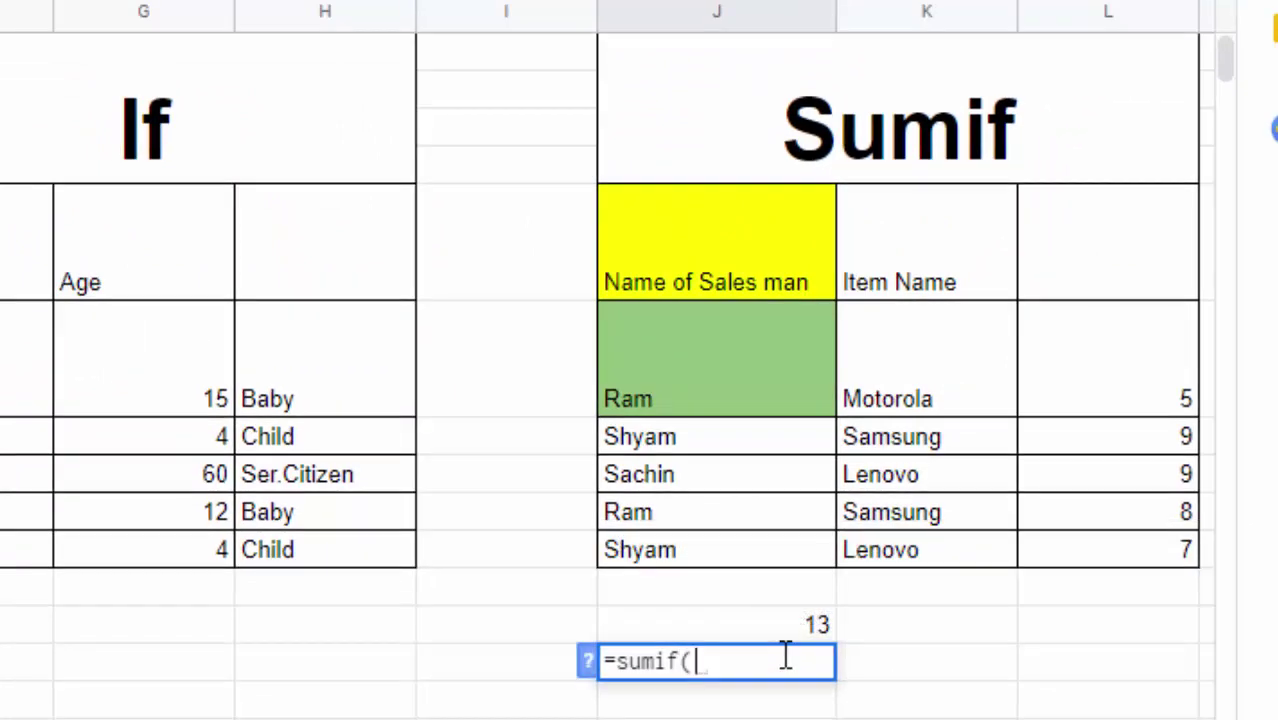
click(700, 338)
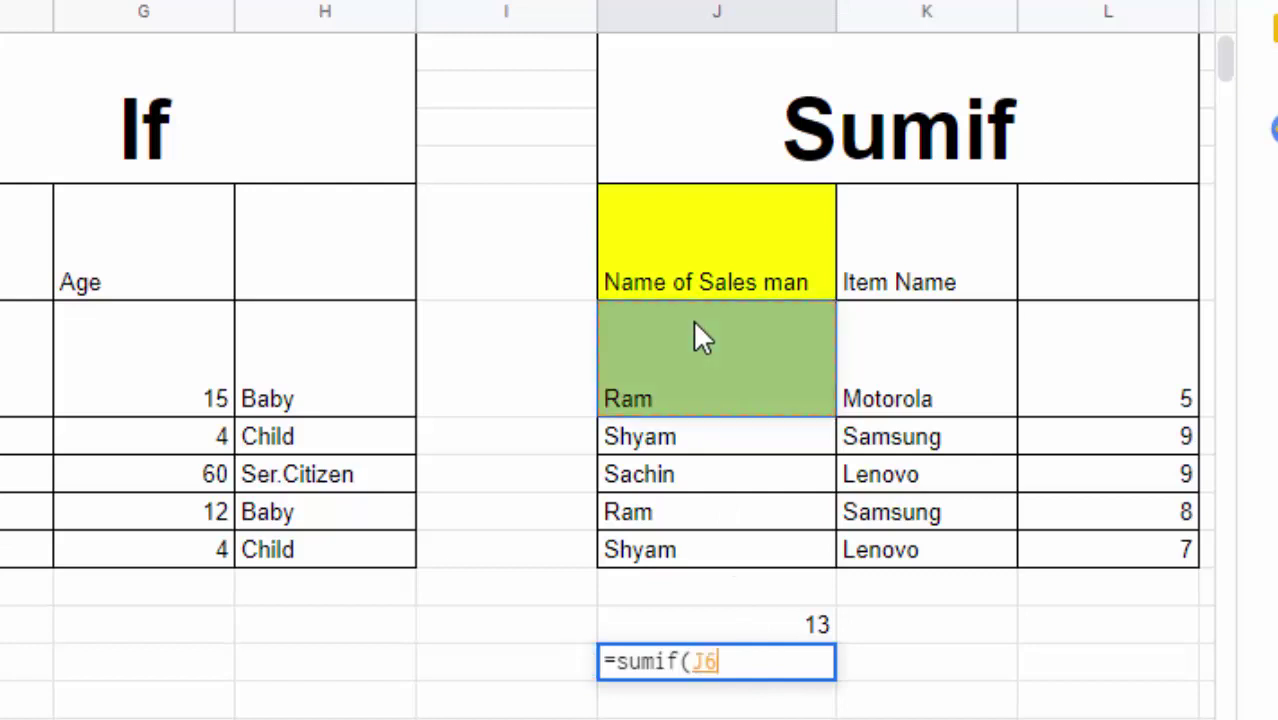
drag(700, 338, 700, 567)
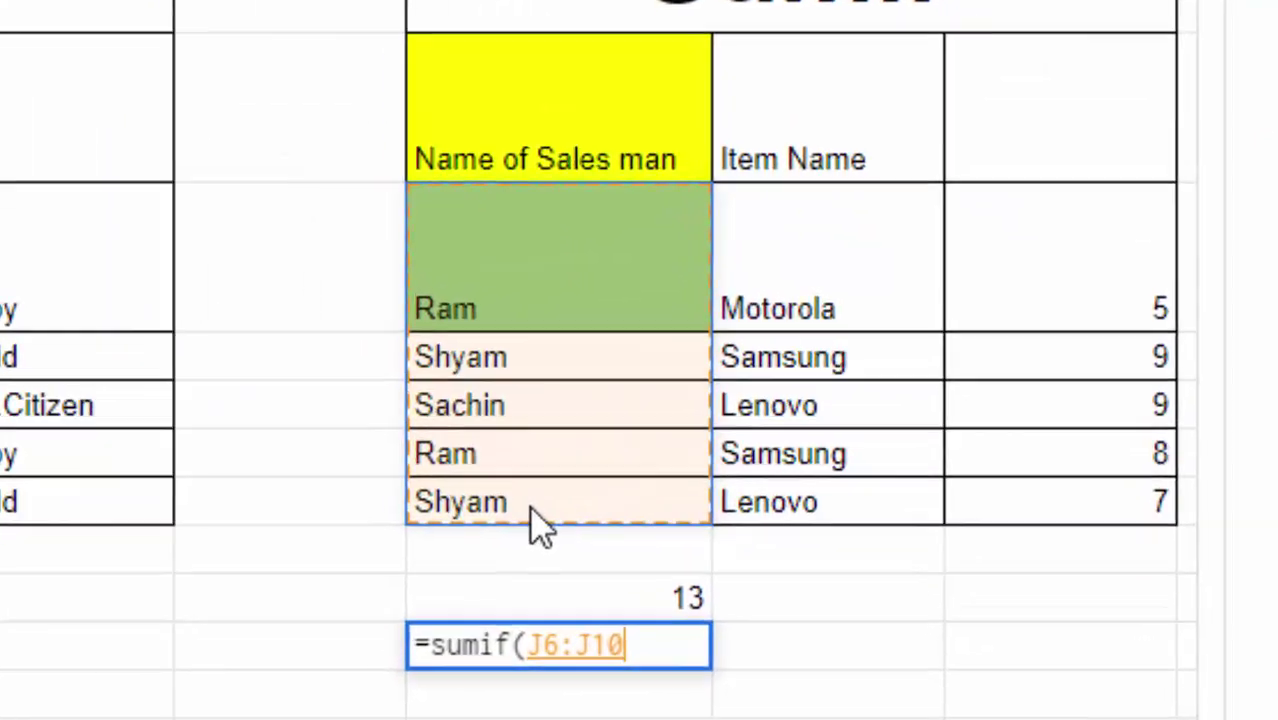
text(,)
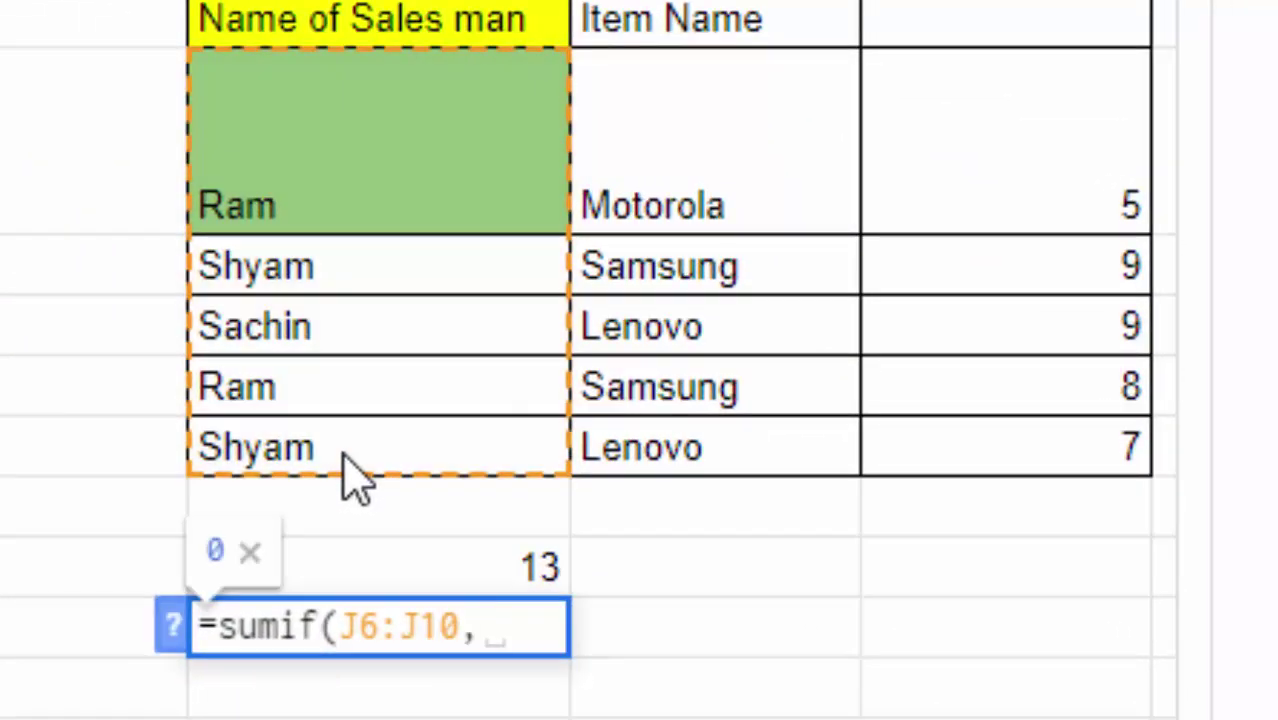
click(347, 226)
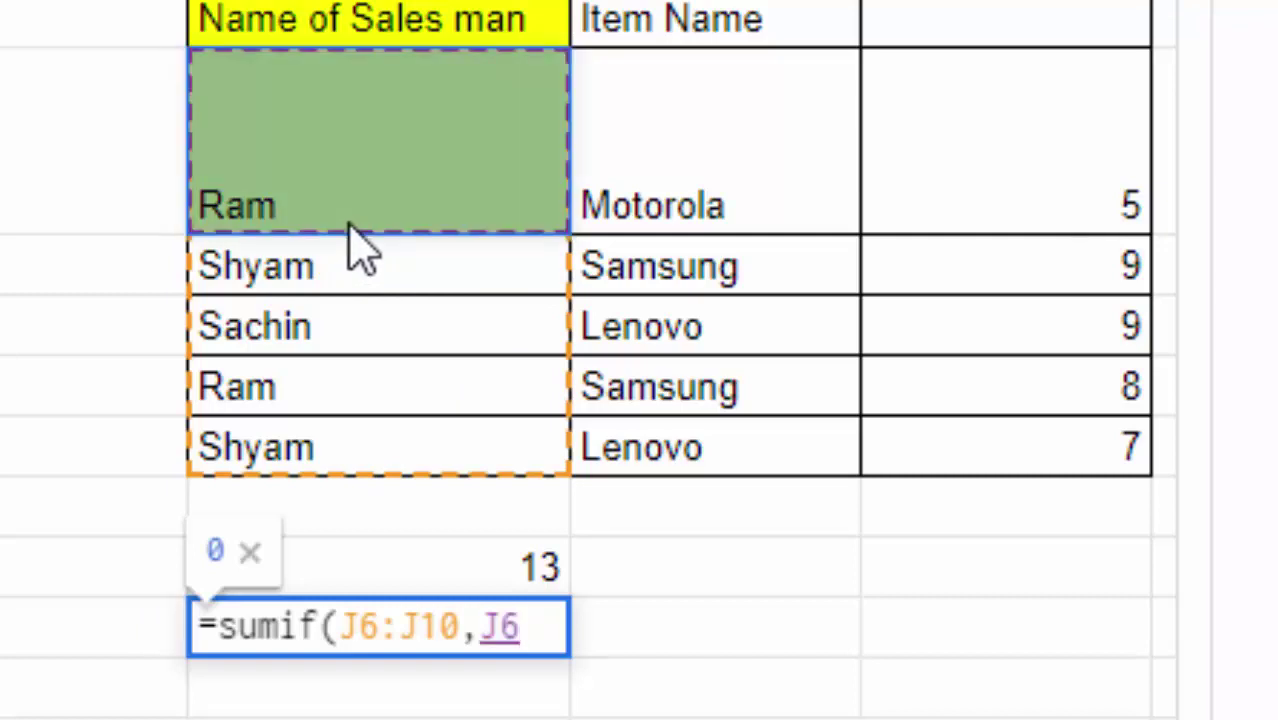
- Finish the SUMIF with sum range L6:L10, returning Ram's total of 13
text(,)
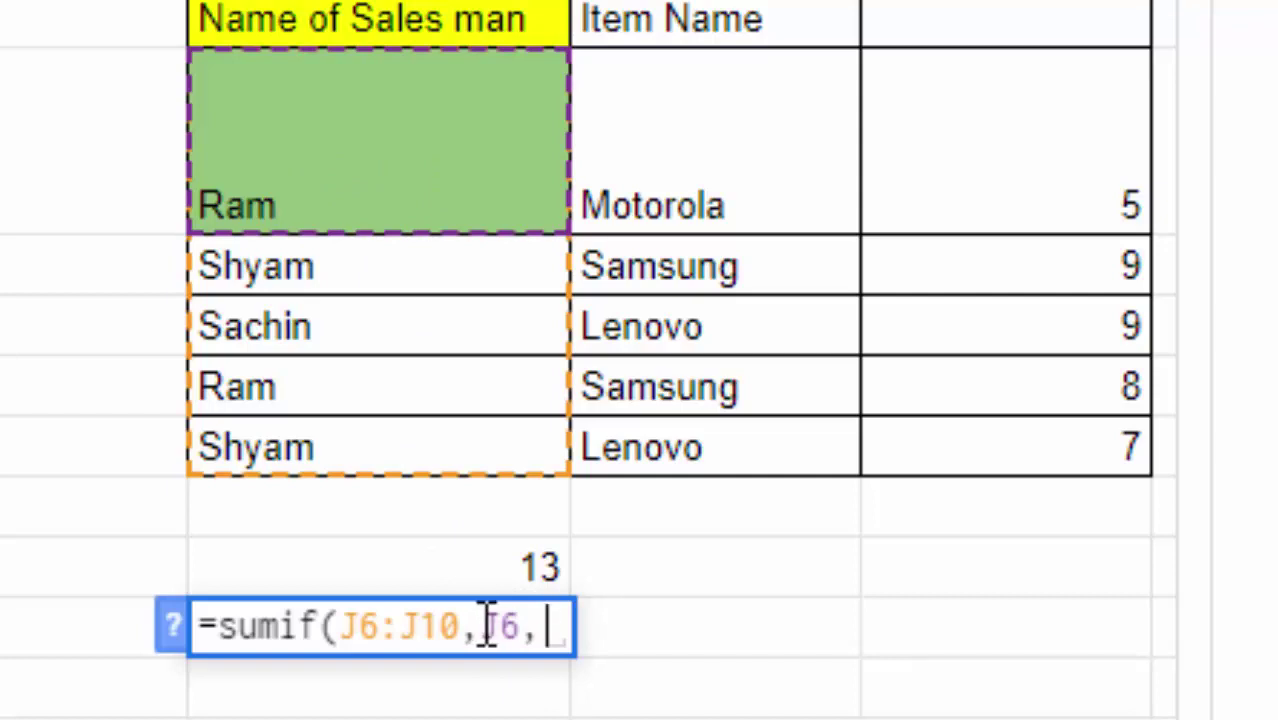
drag(481, 627, 515, 612)
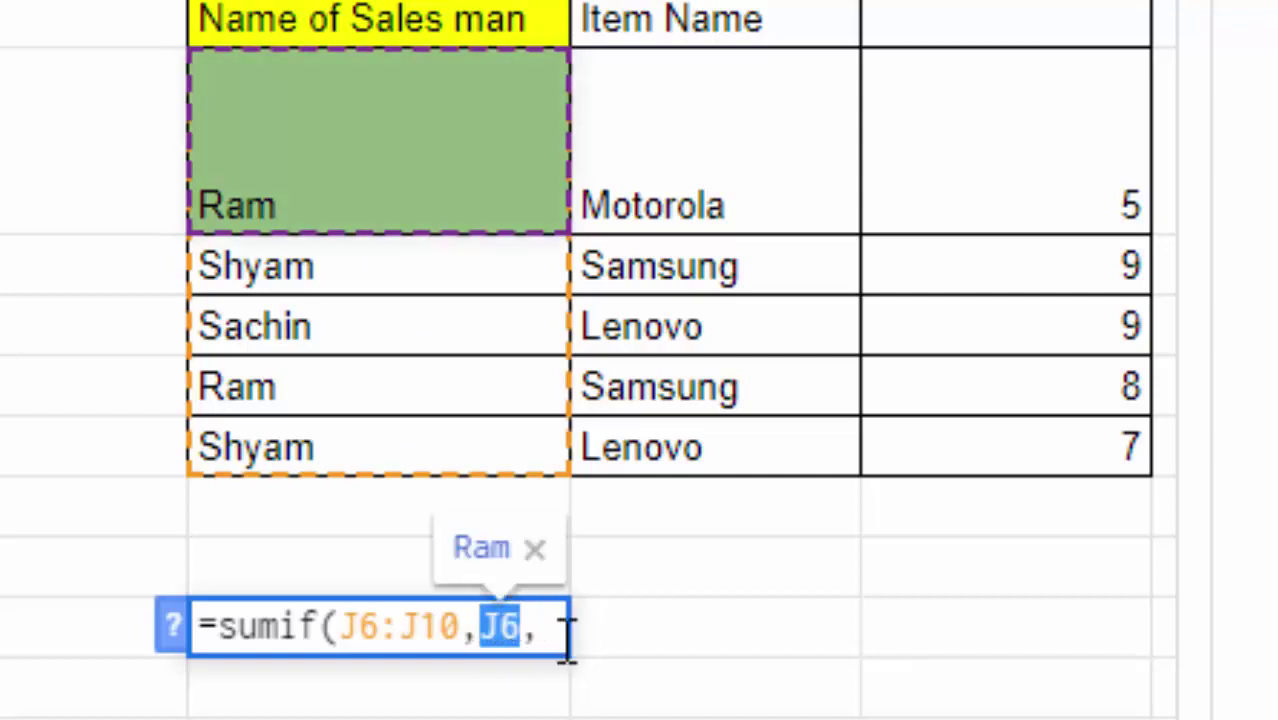
click(555, 627)
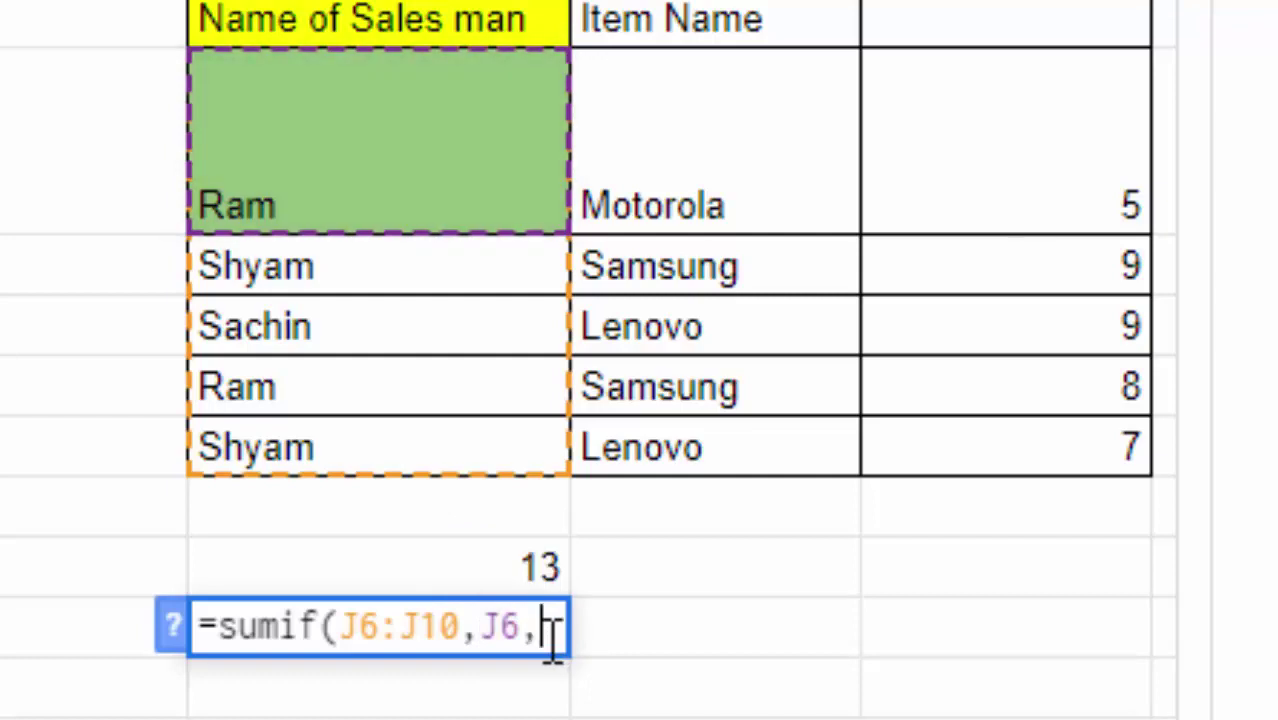
click(958, 137)
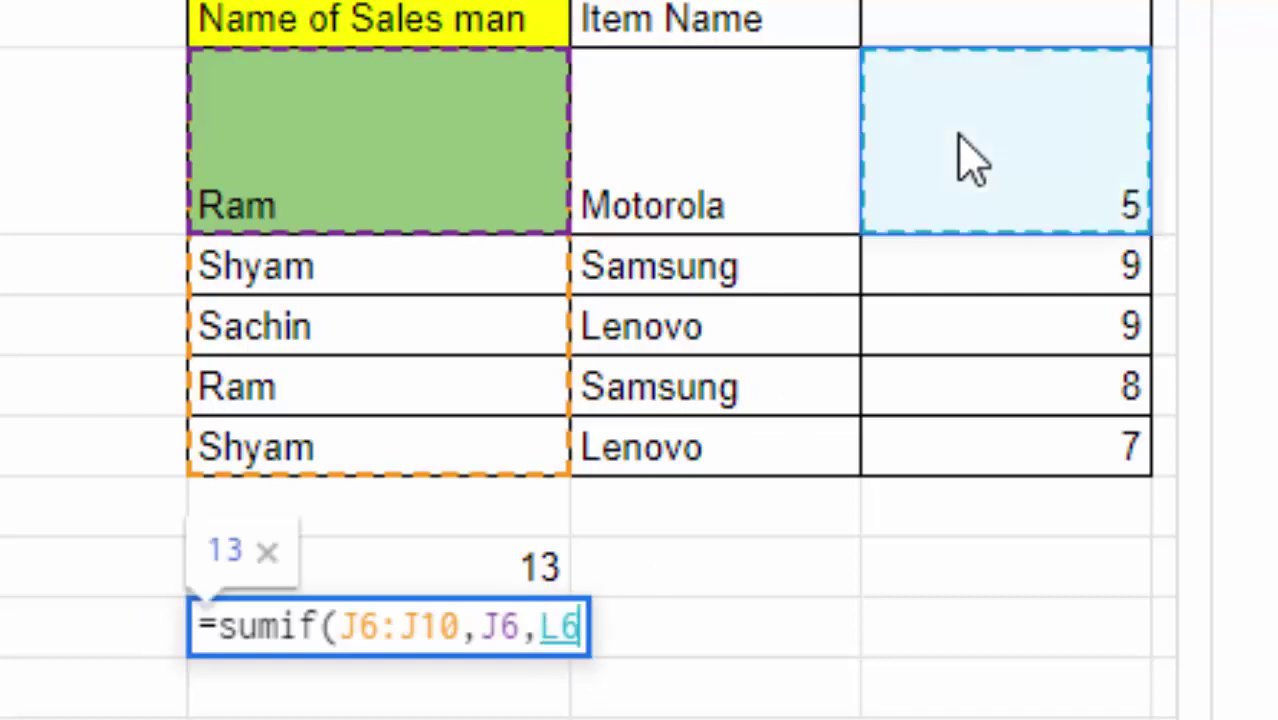
drag(975, 165, 980, 460)
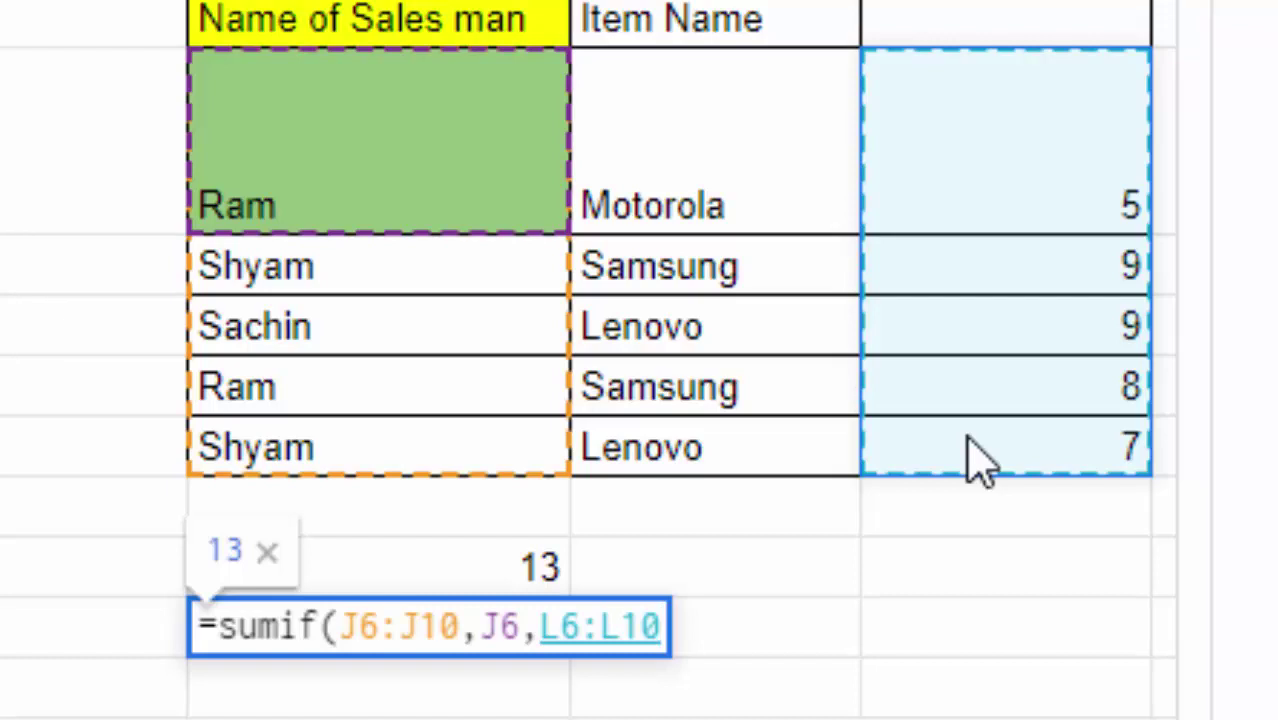
text())
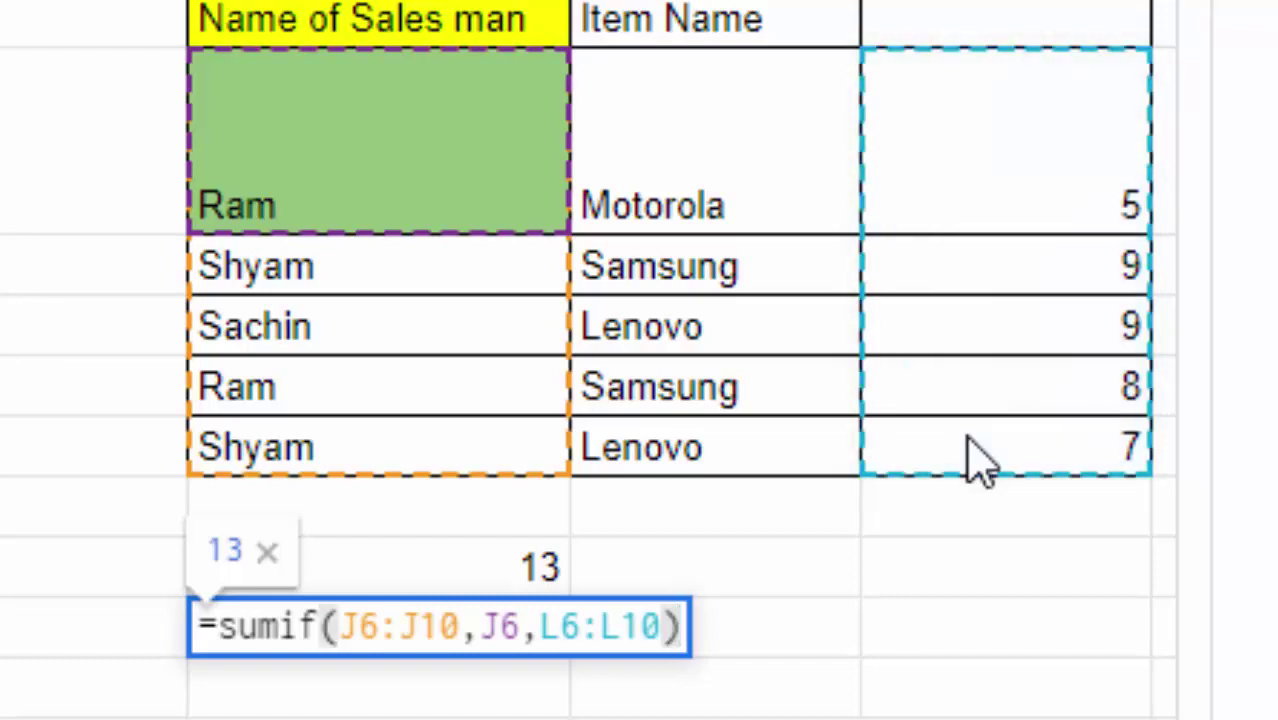
key(Return)
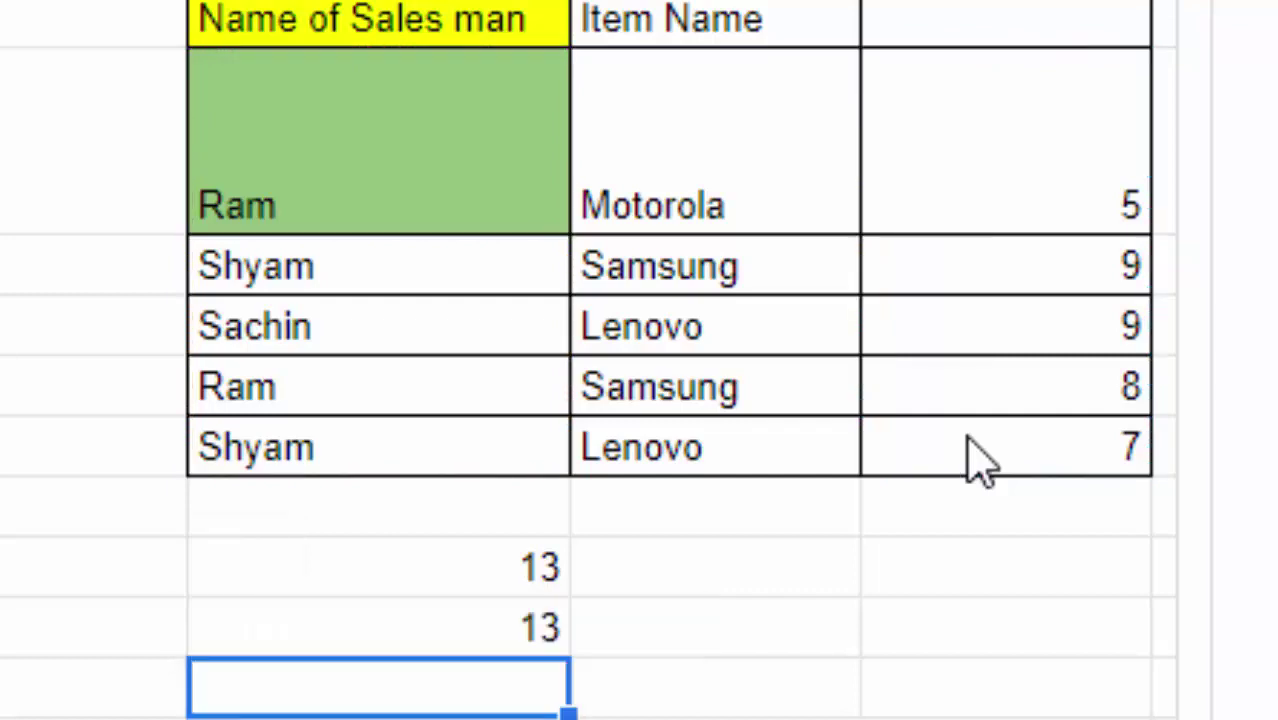
- Fill the new SUMIF result cell with red
click(456, 637)
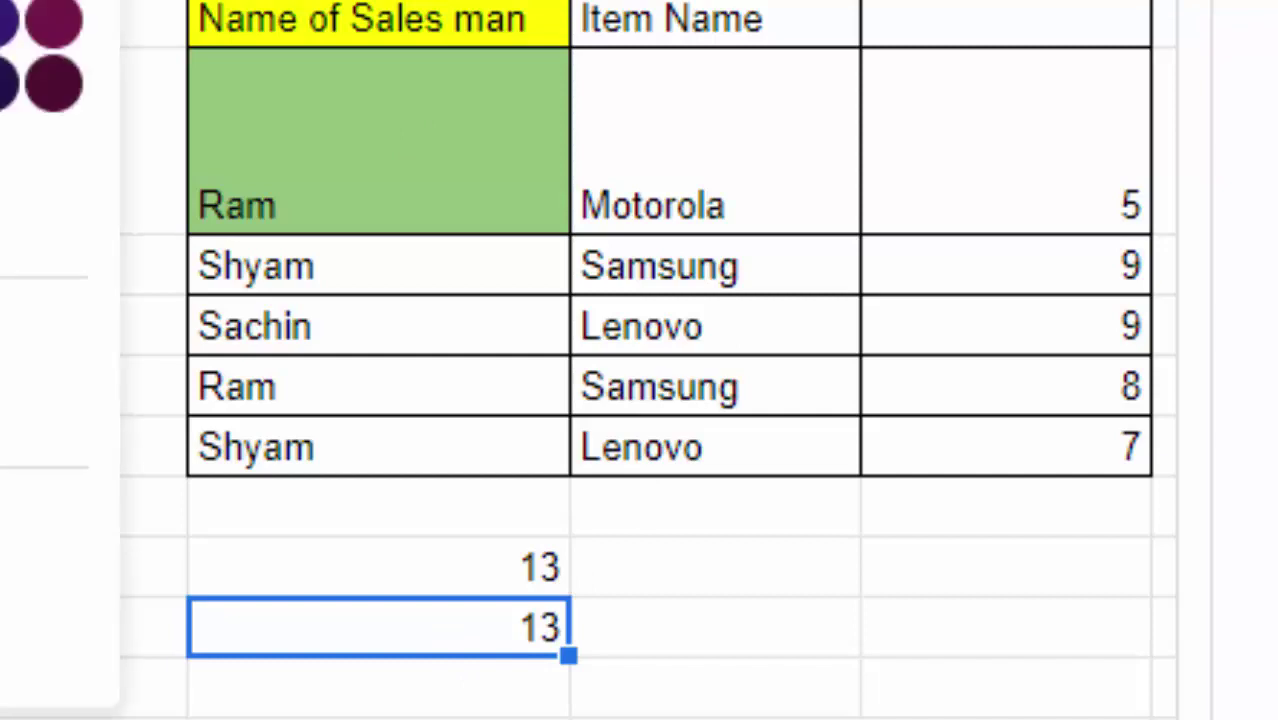
click(20, 40)
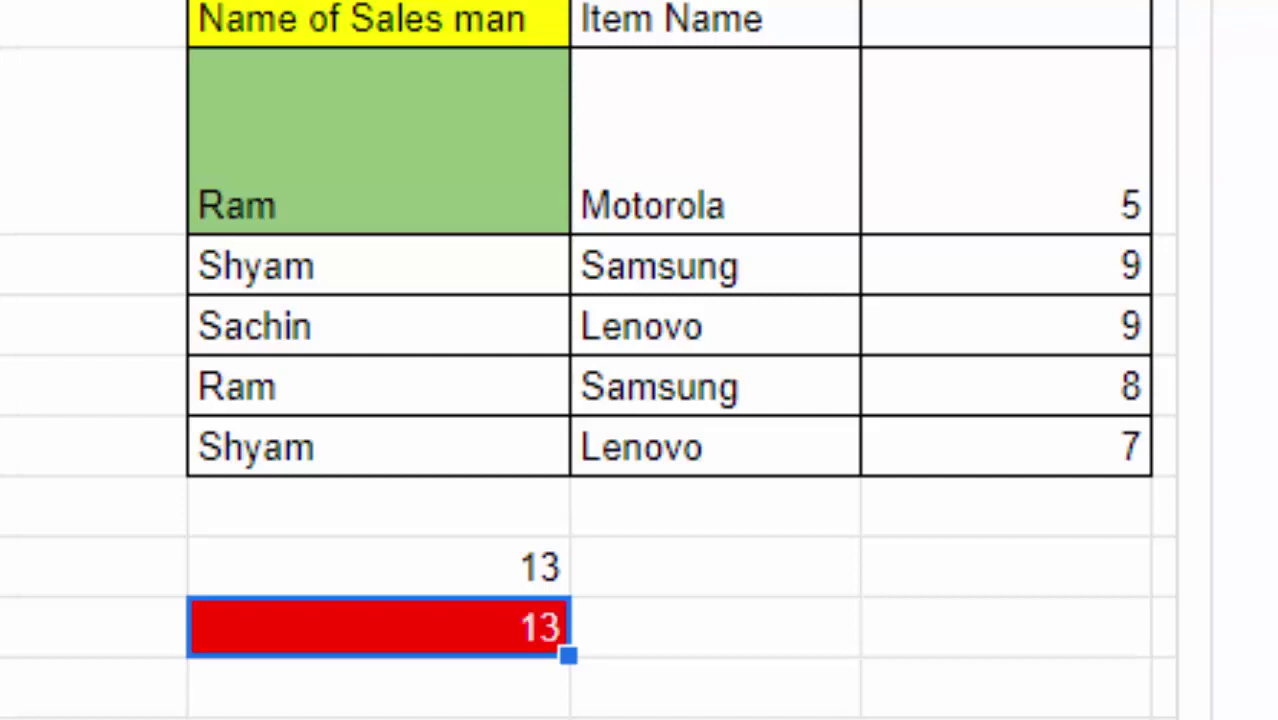
click(1004, 718)
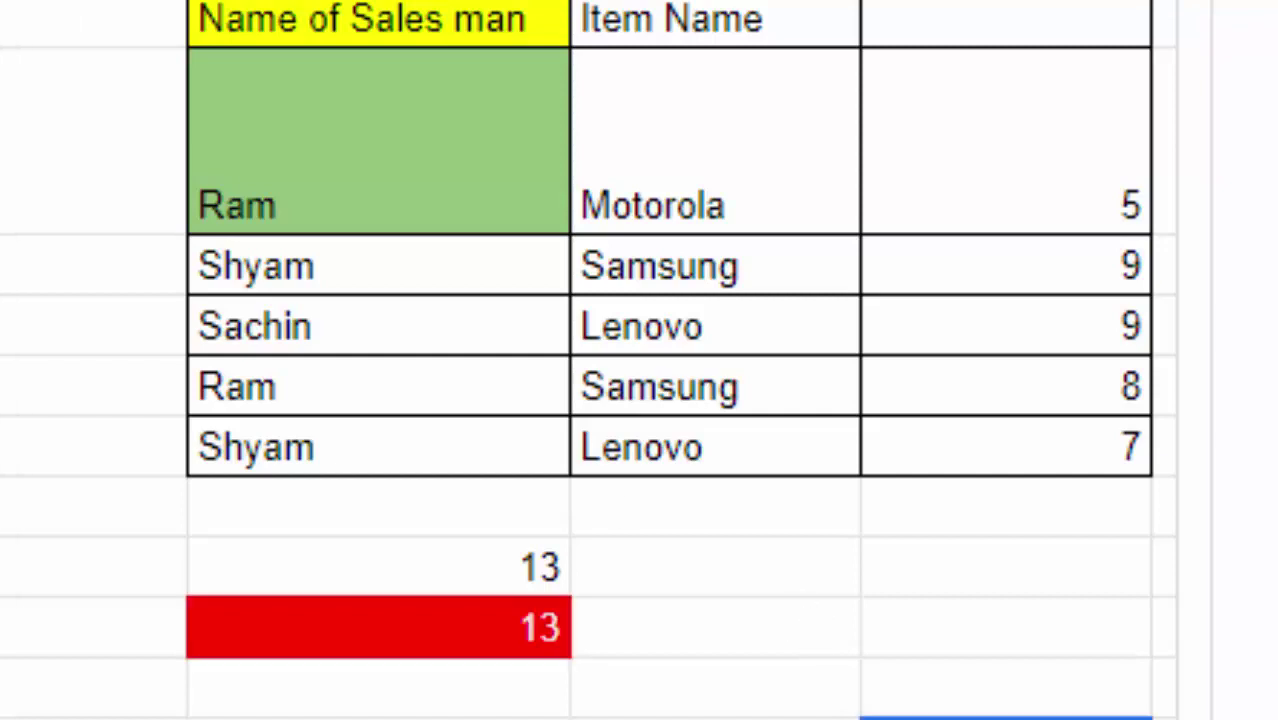
- Delete the older duplicate 13 value in the cell above the red result
click(471, 571)
key(Delete)
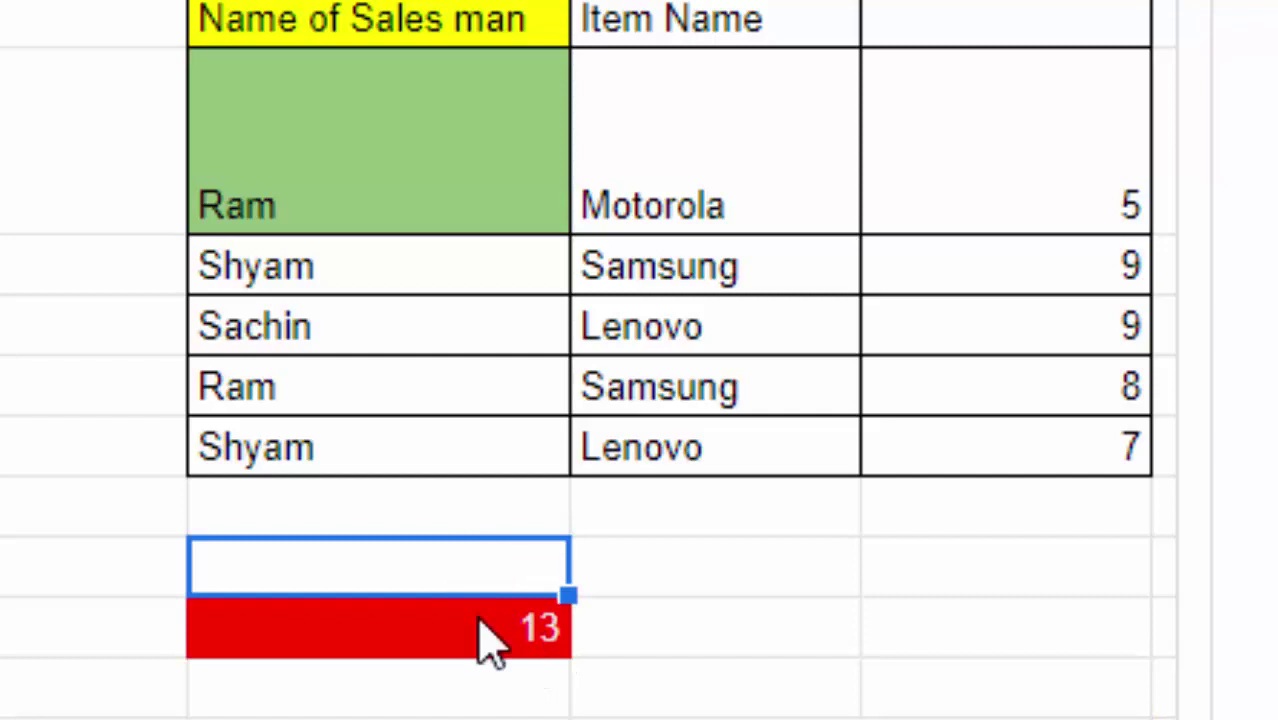
click(418, 664)
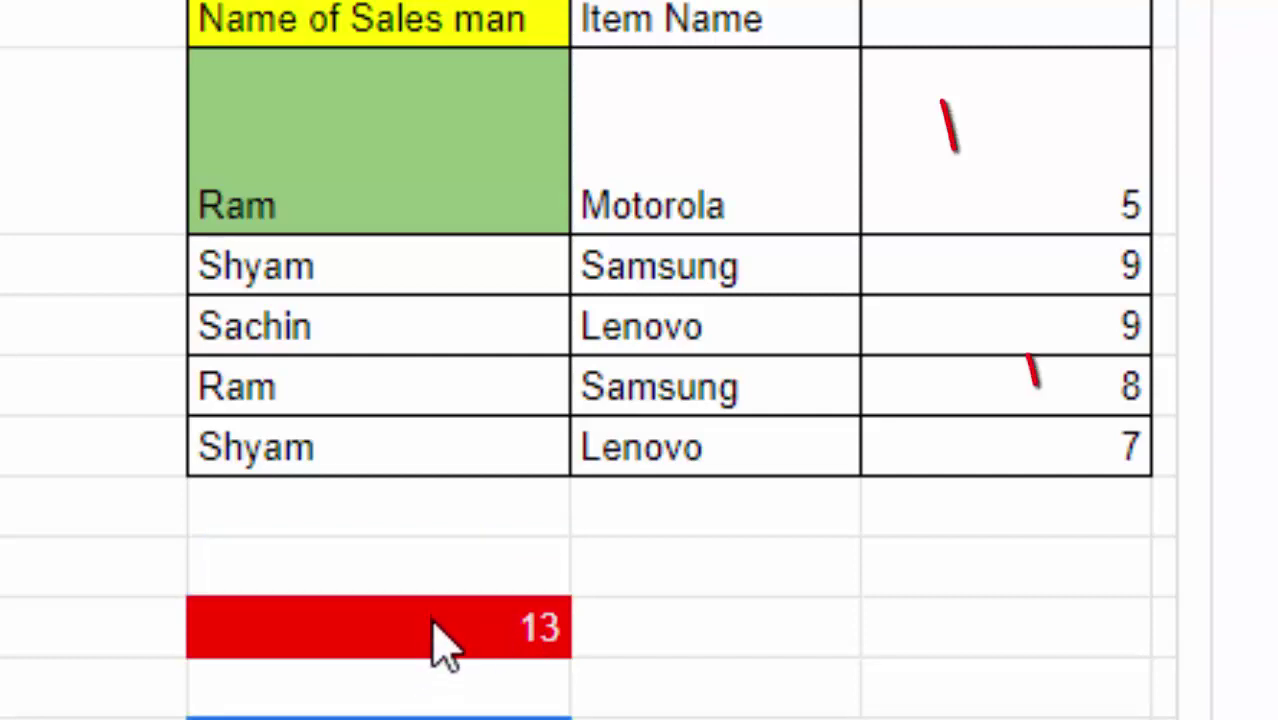
click(434, 625)
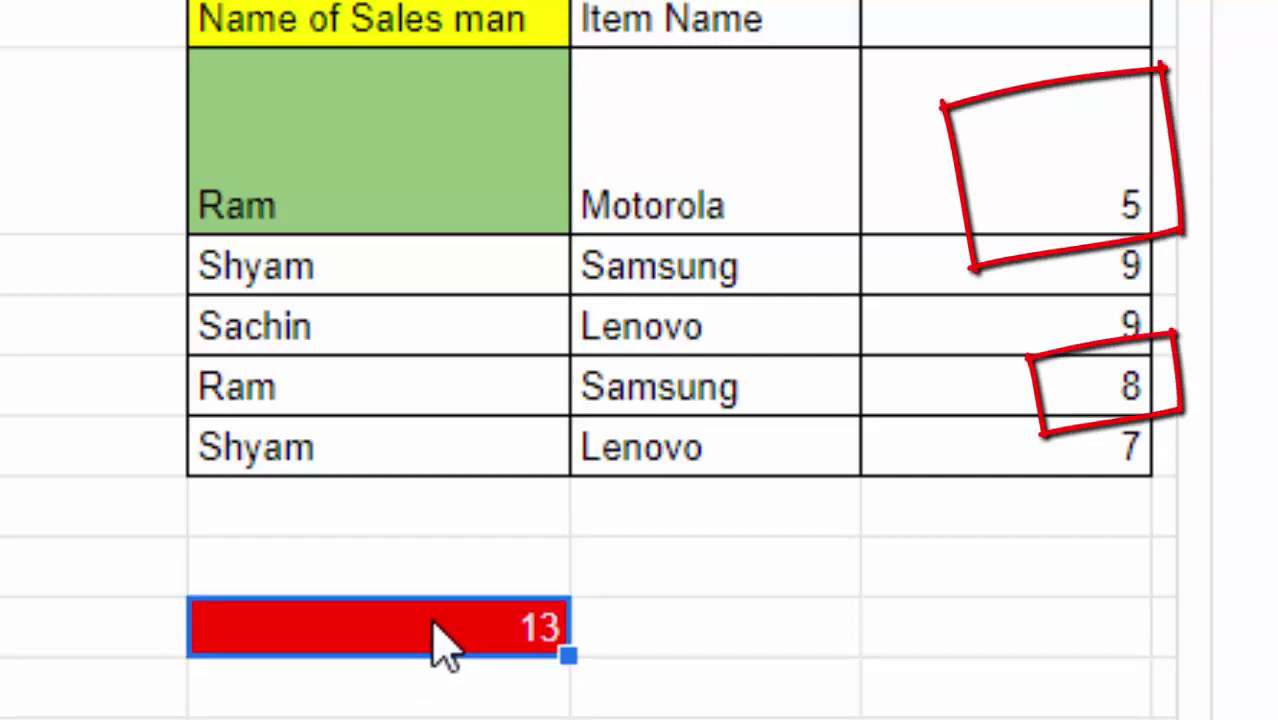
- Change the SUMIF criterion from J6 to J8 so it shows Sachin's total, 9
double_click(435, 625)
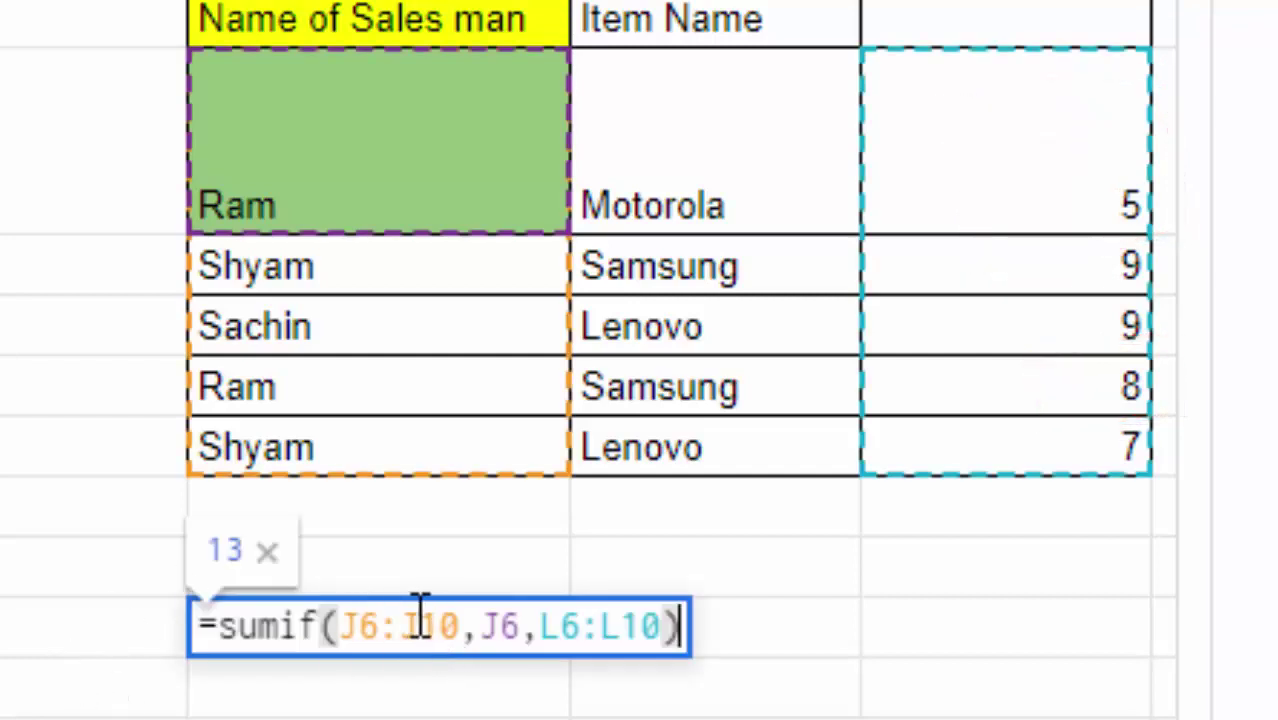
click(520, 625)
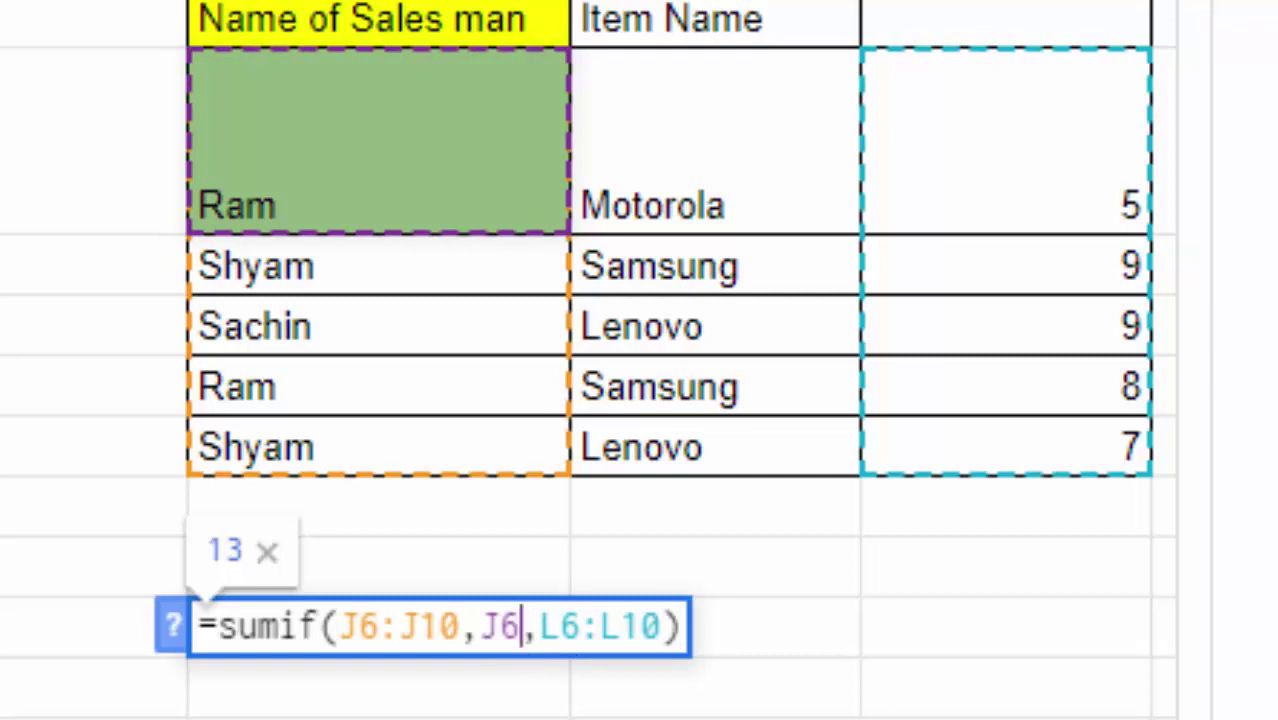
key(BackSpace)
key(BackSpace)
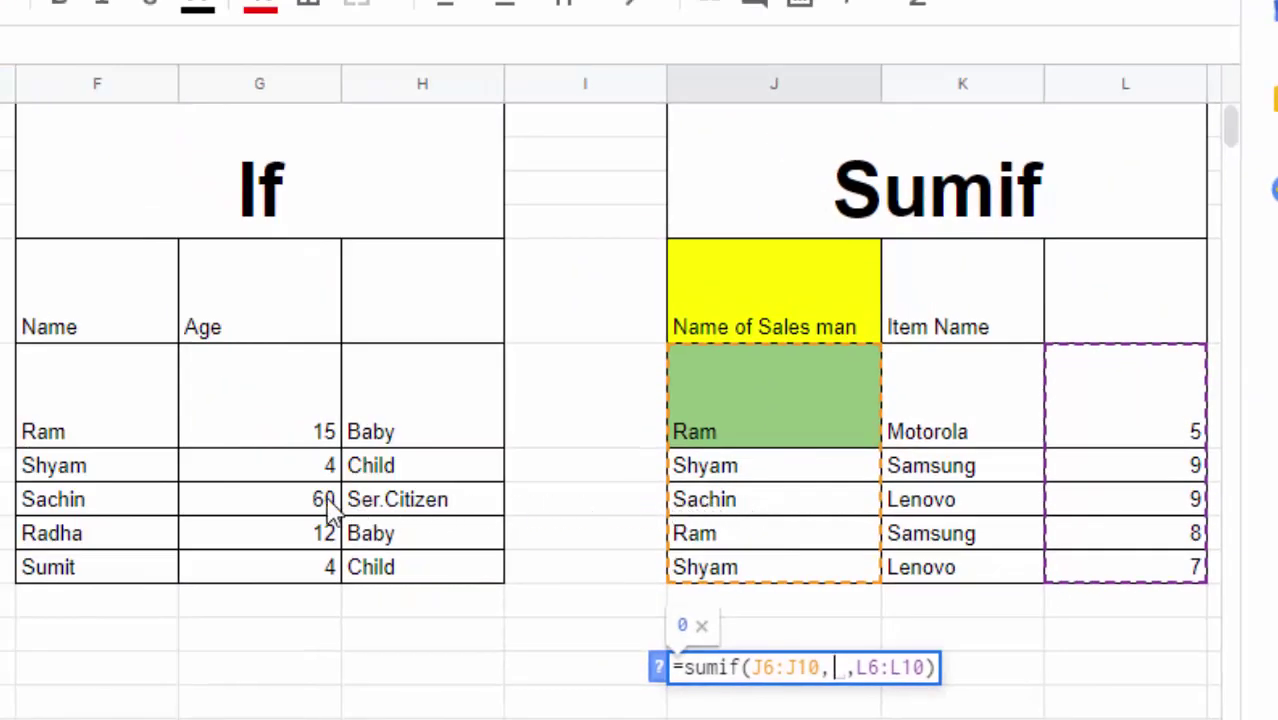
text(j)
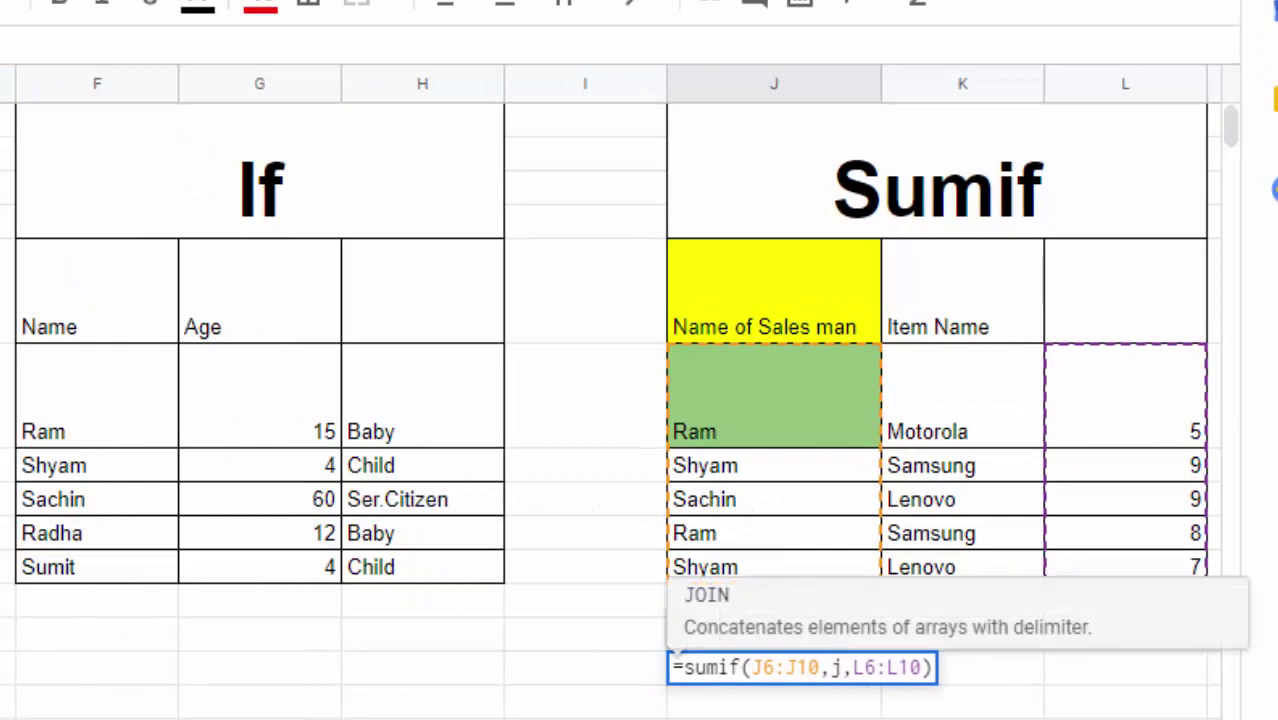
text(8)
key(Return)
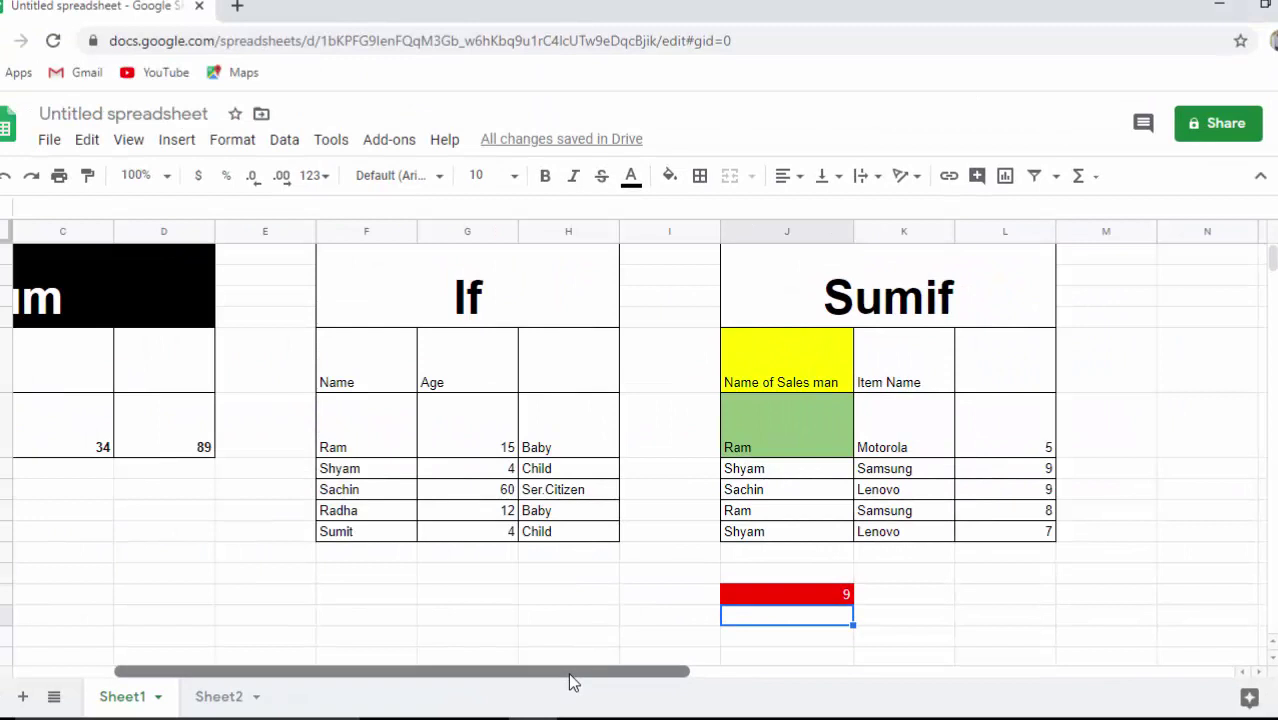
- On Sheet2, enter =UPPER(A5) in A7 so it shows RAJKUMAR
drag(570, 676, 652, 684)
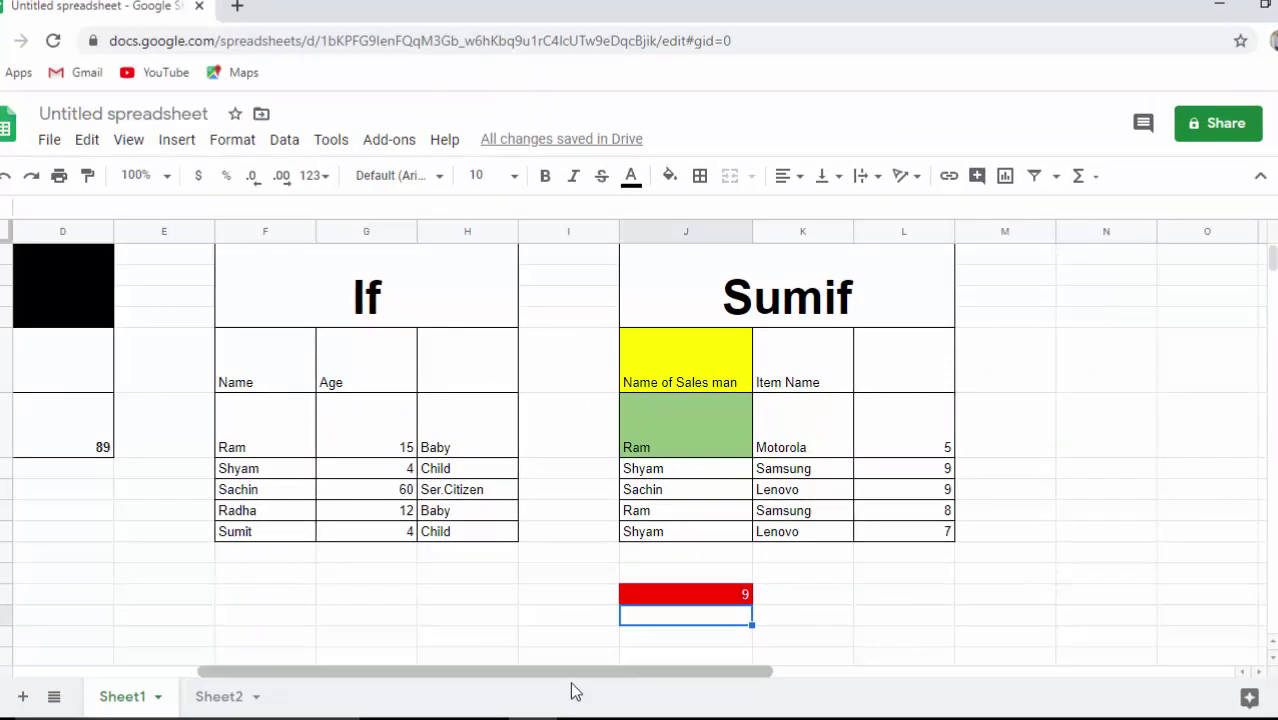
click(219, 700)
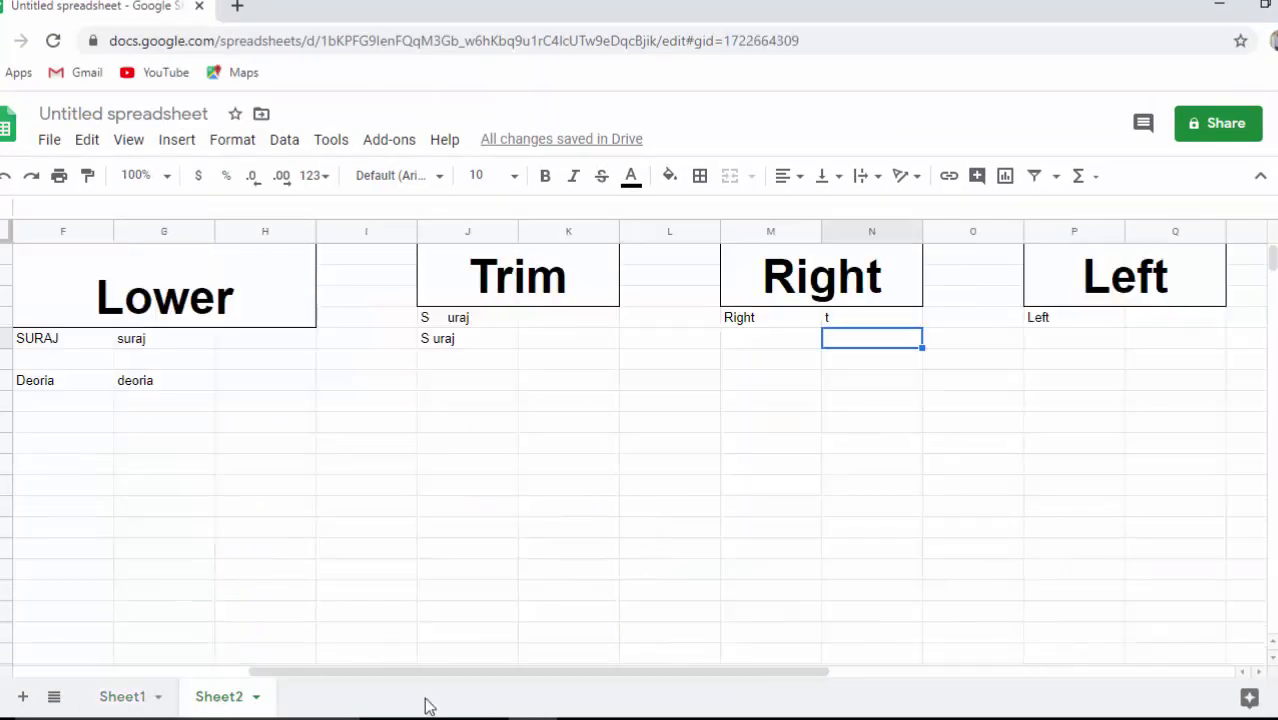
drag(442, 672, 55, 693)
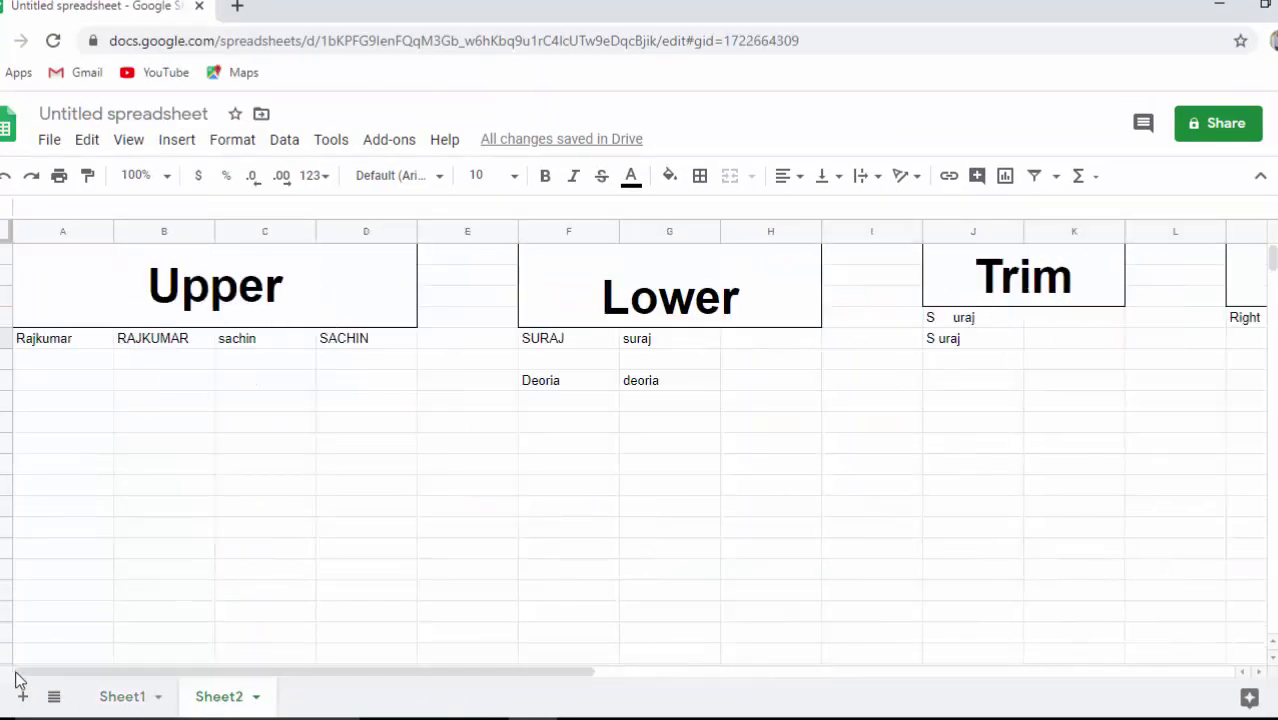
click(64, 382)
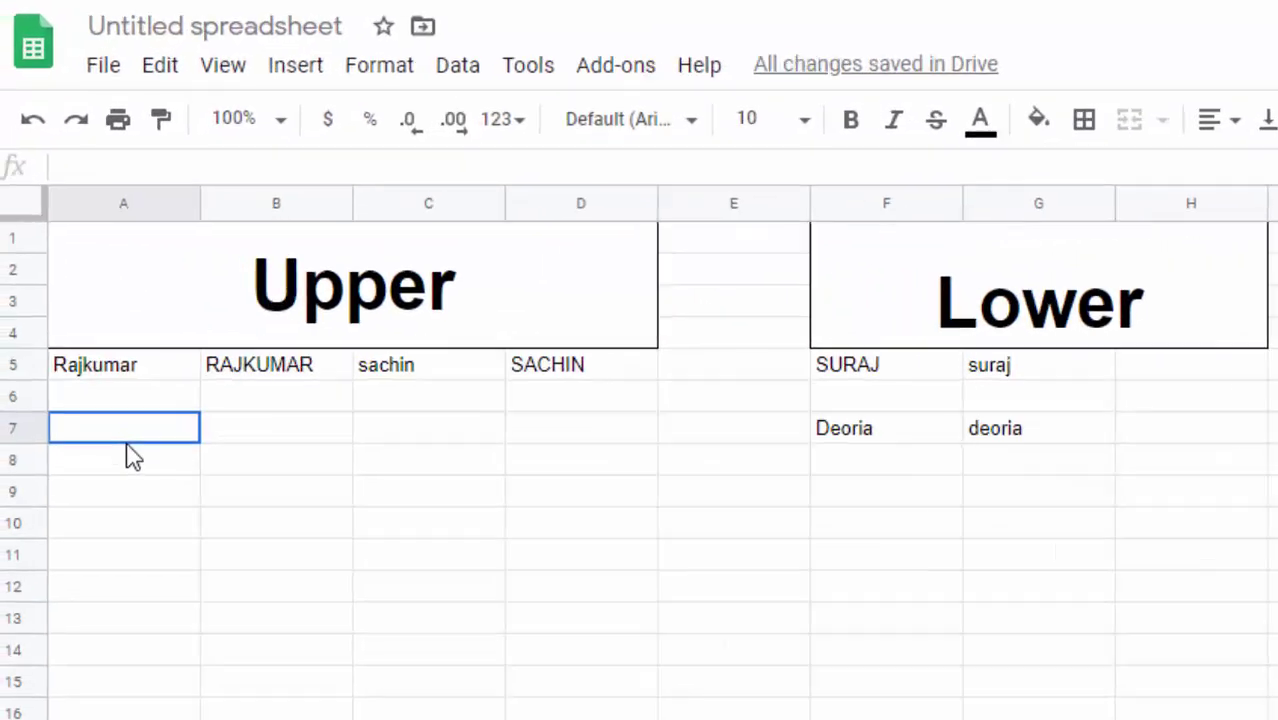
text(=)
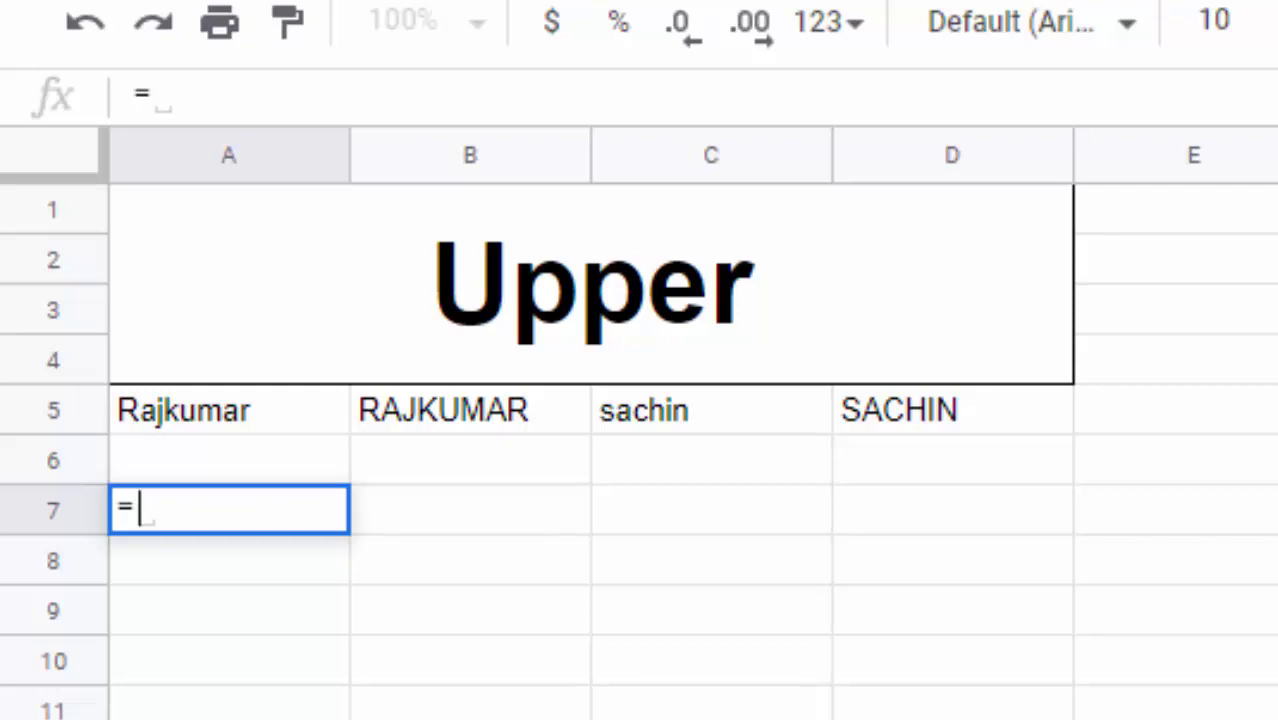
text(upper)
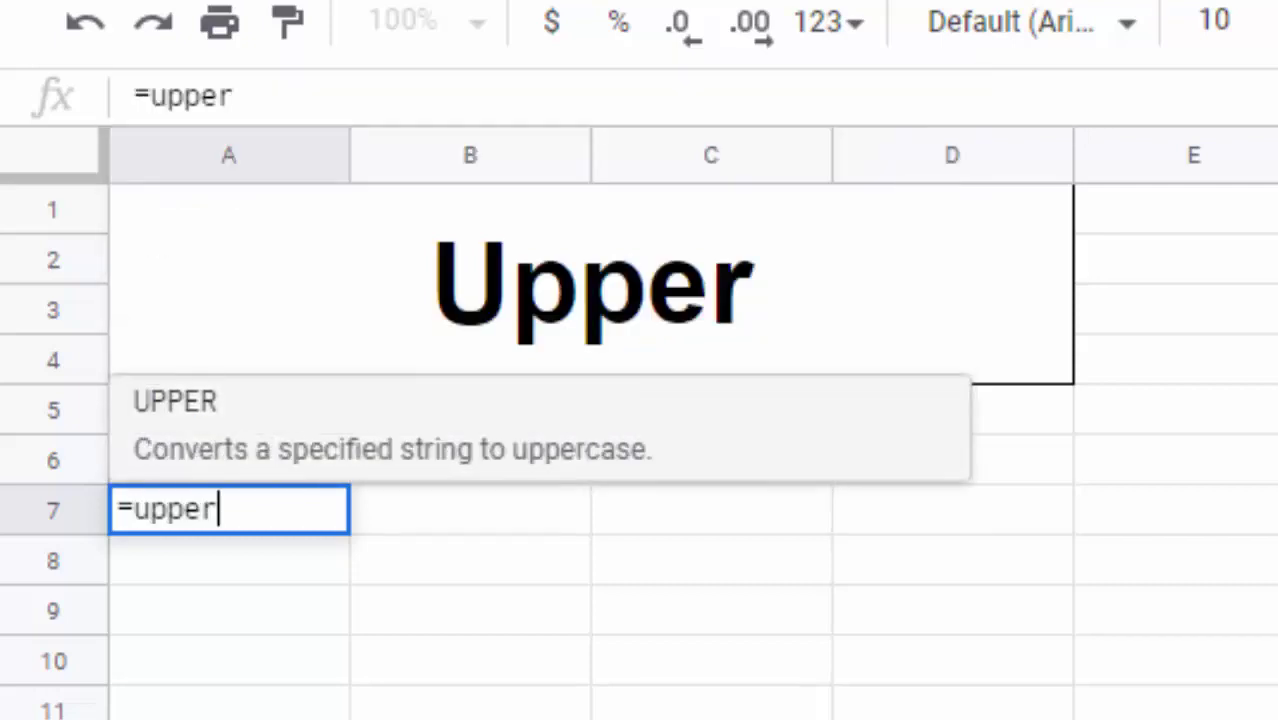
key(Tab)
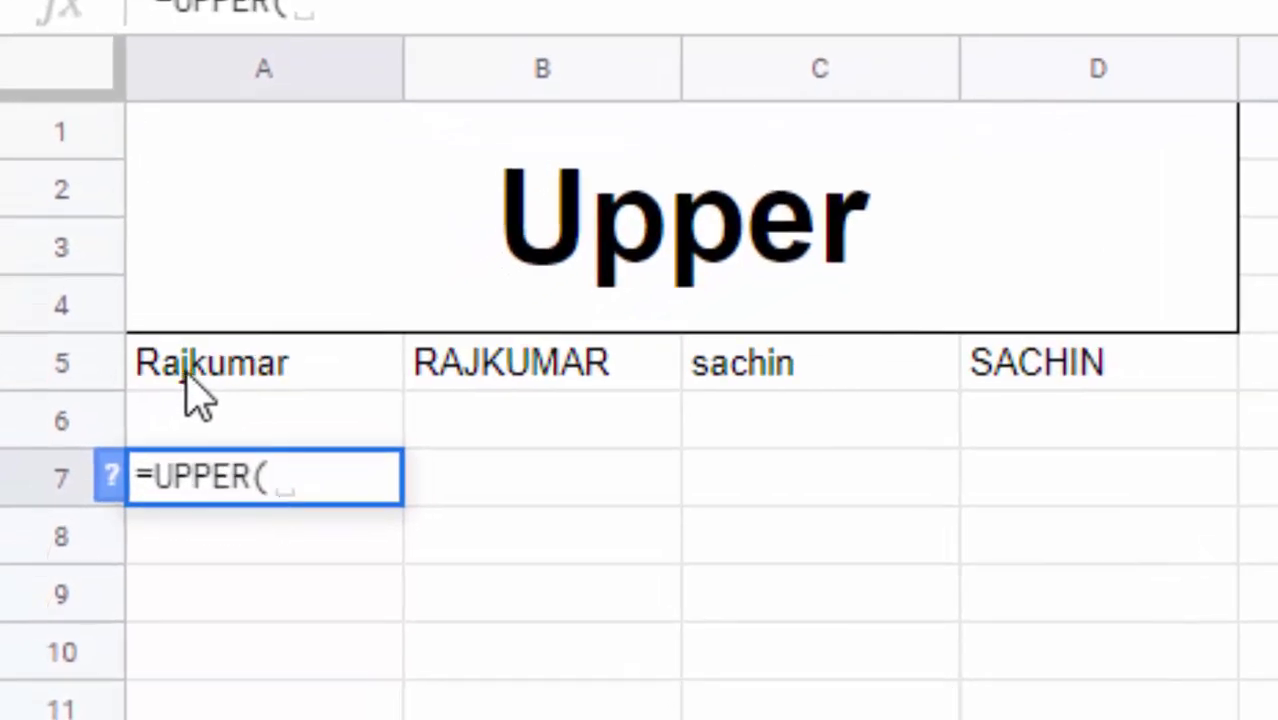
click(186, 374)
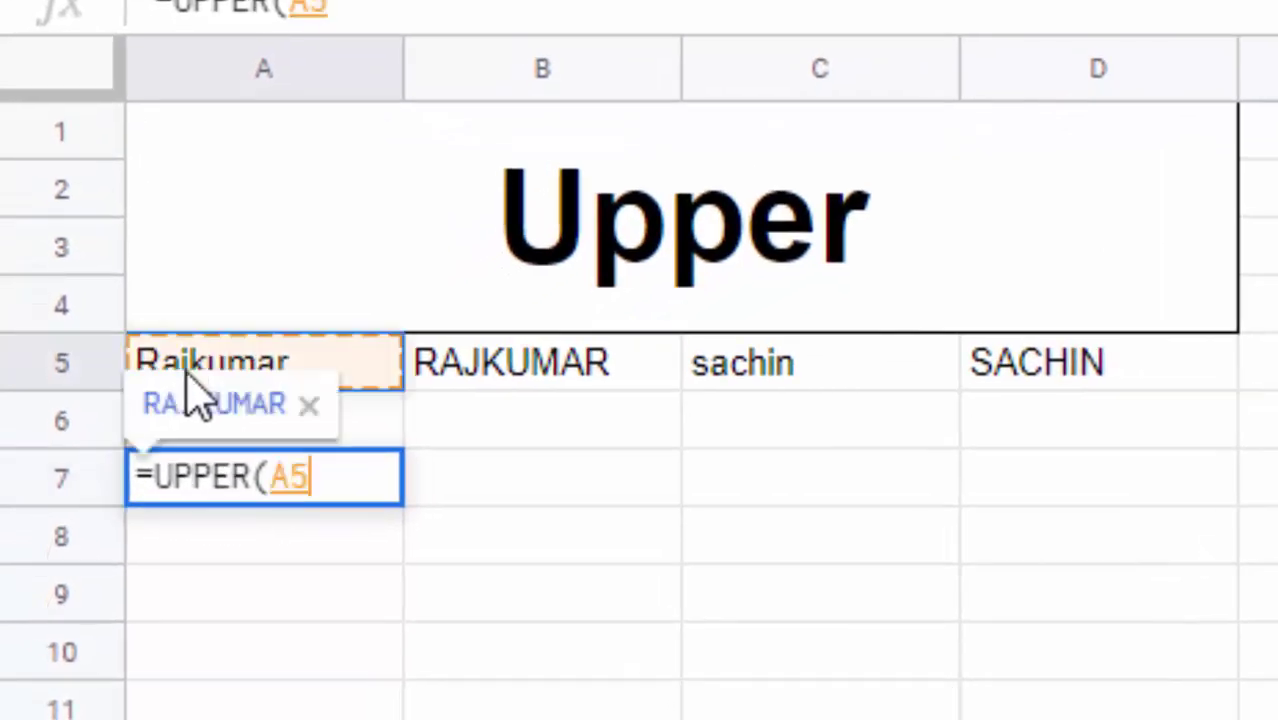
text())
key(Return)
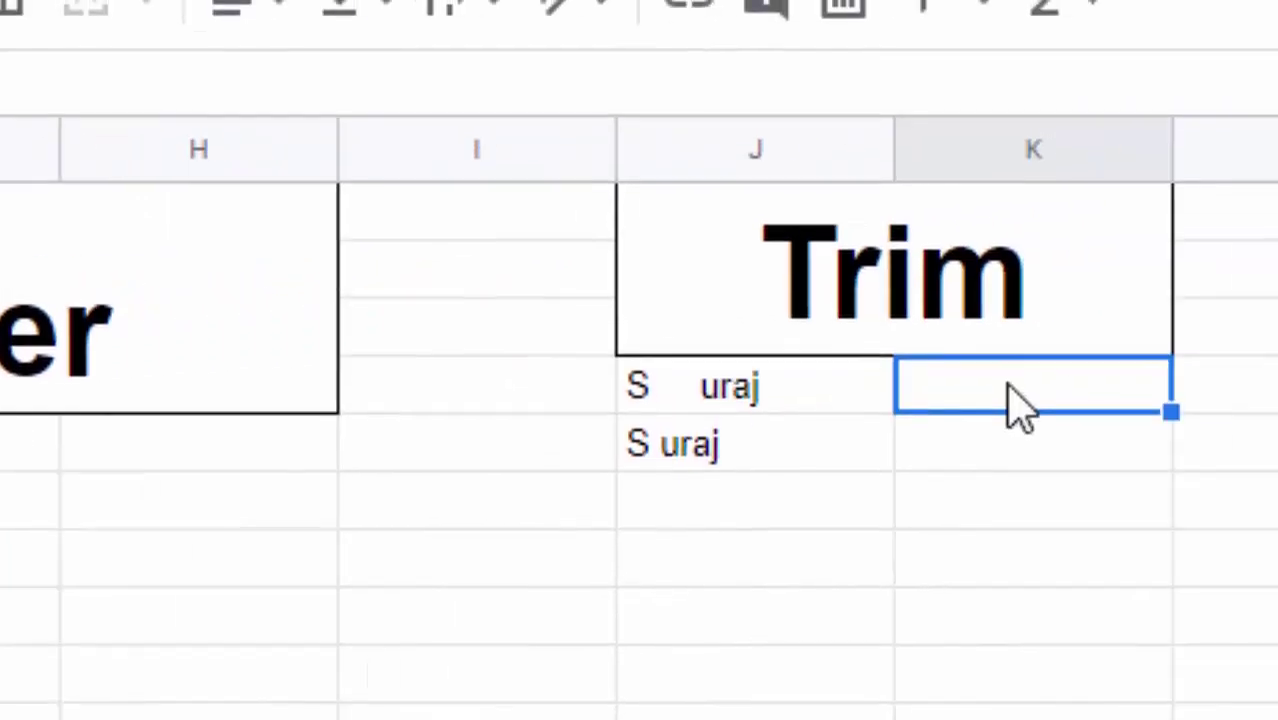
- Enter =TRIM(J4) in K4 to strip the extra spaces from the text
text(=tri)
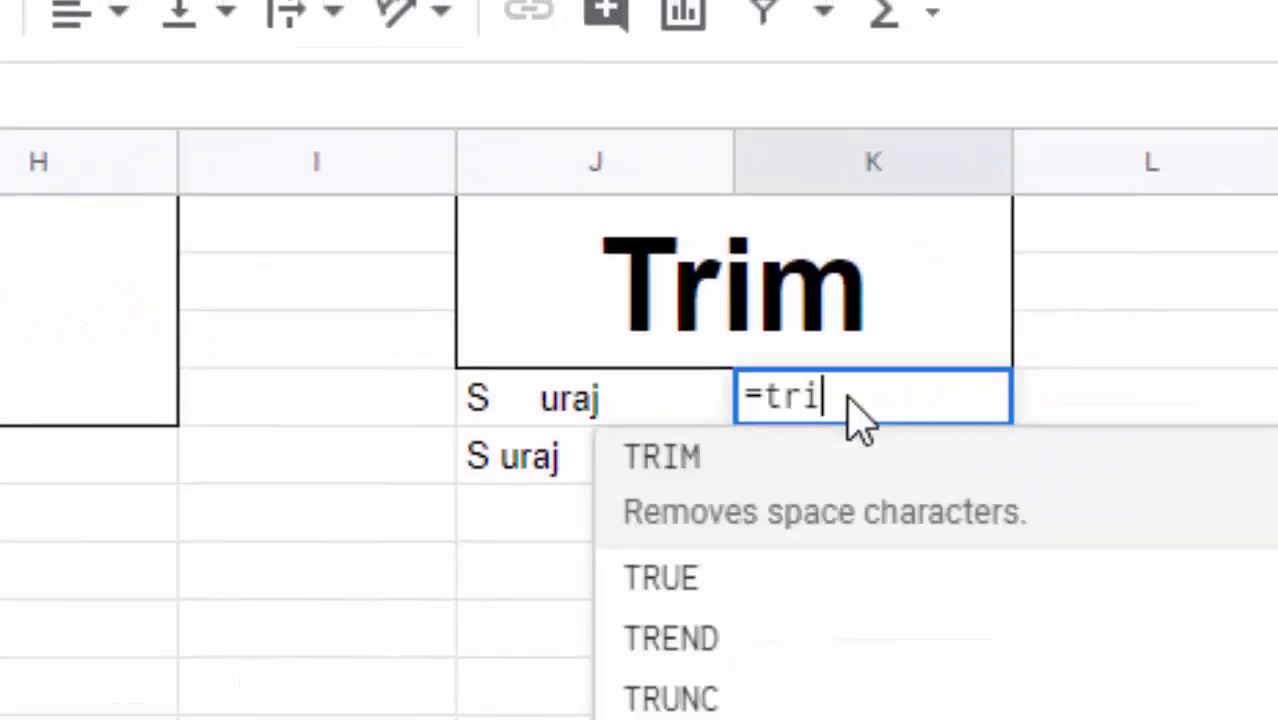
text(m()
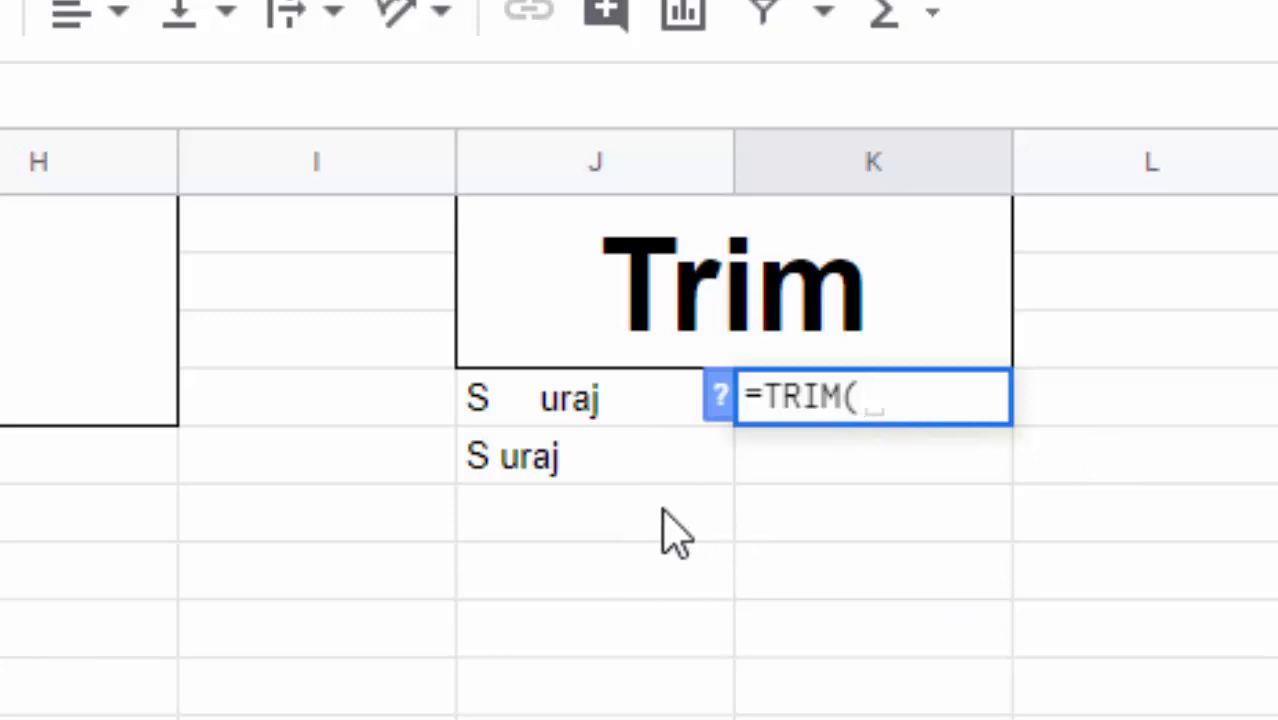
click(530, 410)
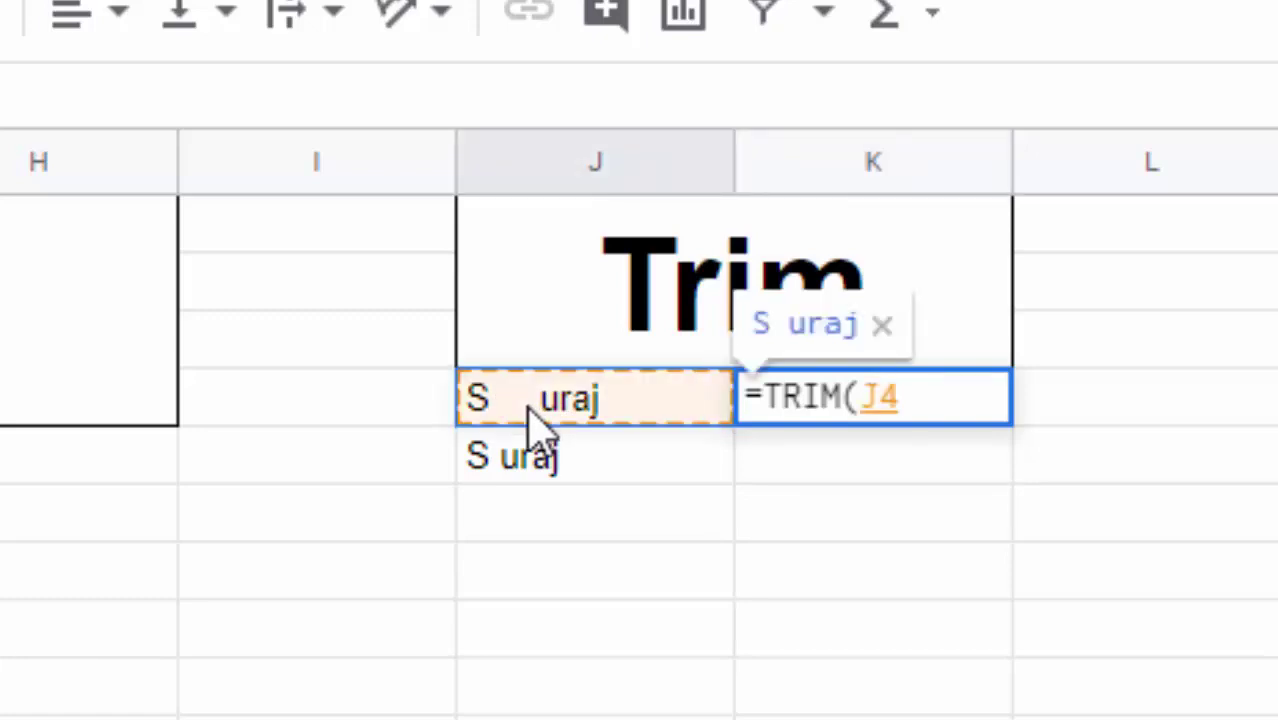
text())
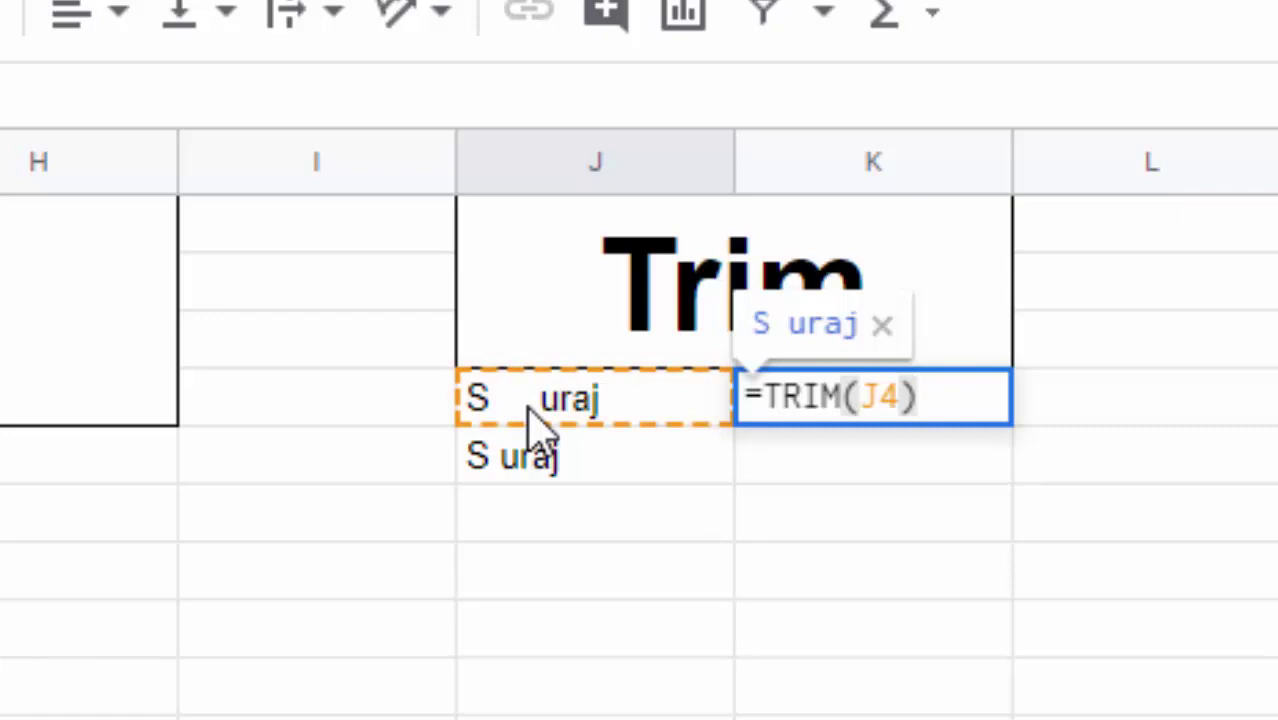
key(Return)
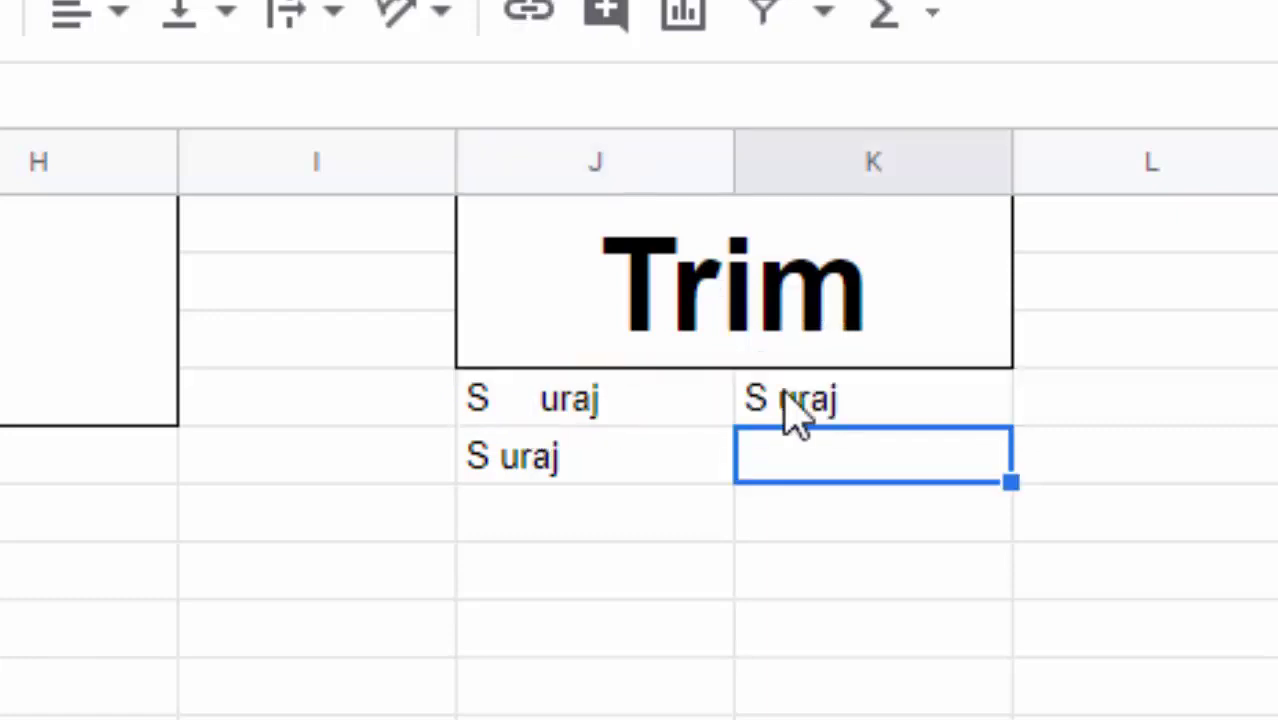
- Copy the TRIM formula down from K4 into K5
click(790, 408)
drag(1009, 423, 1000, 470)
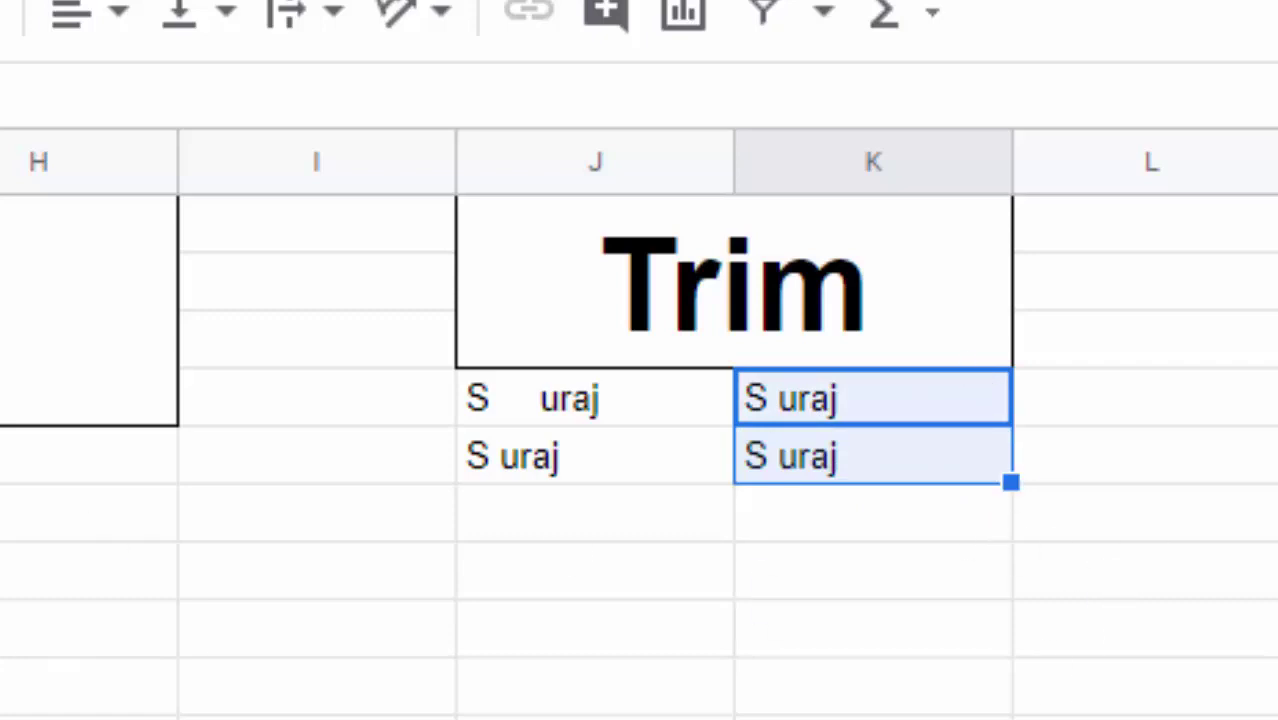
scroll(640, 400, right, 2)
scroll(640, 400, right, 1)
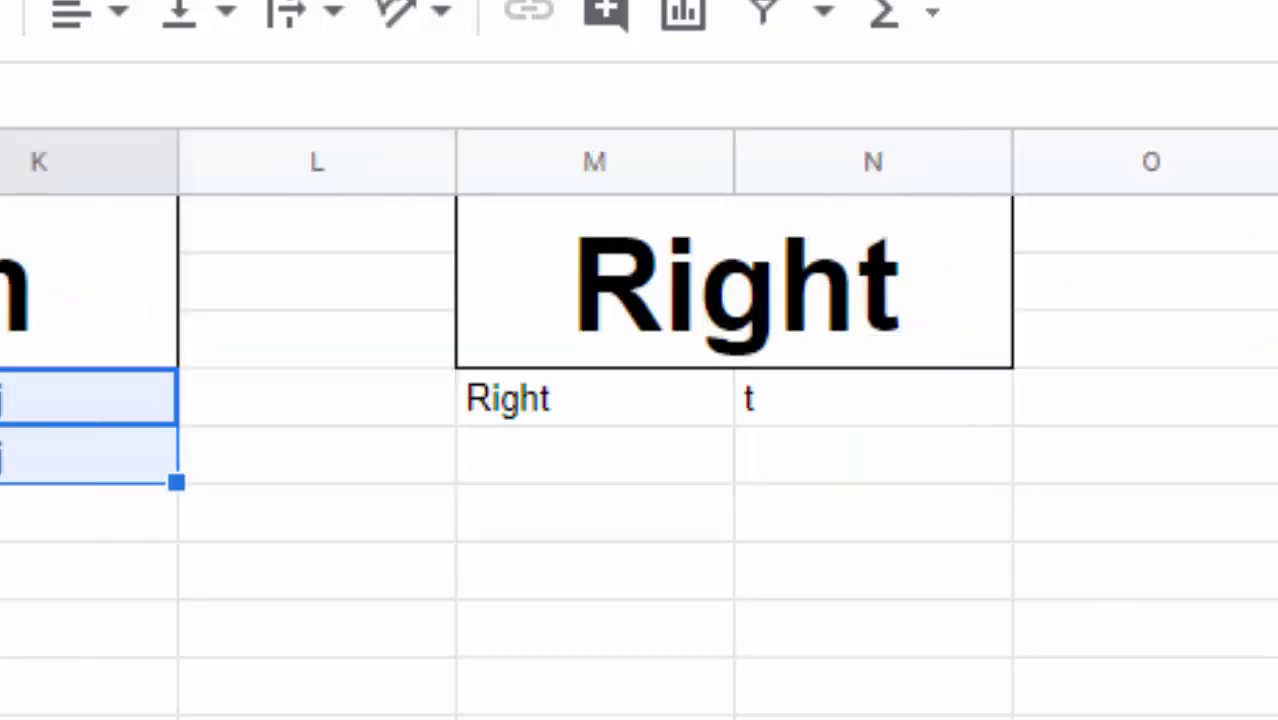
scroll(640, 400, right, 4)
scroll(640, 400, right, 1)
scroll(640, 400, right, 1)
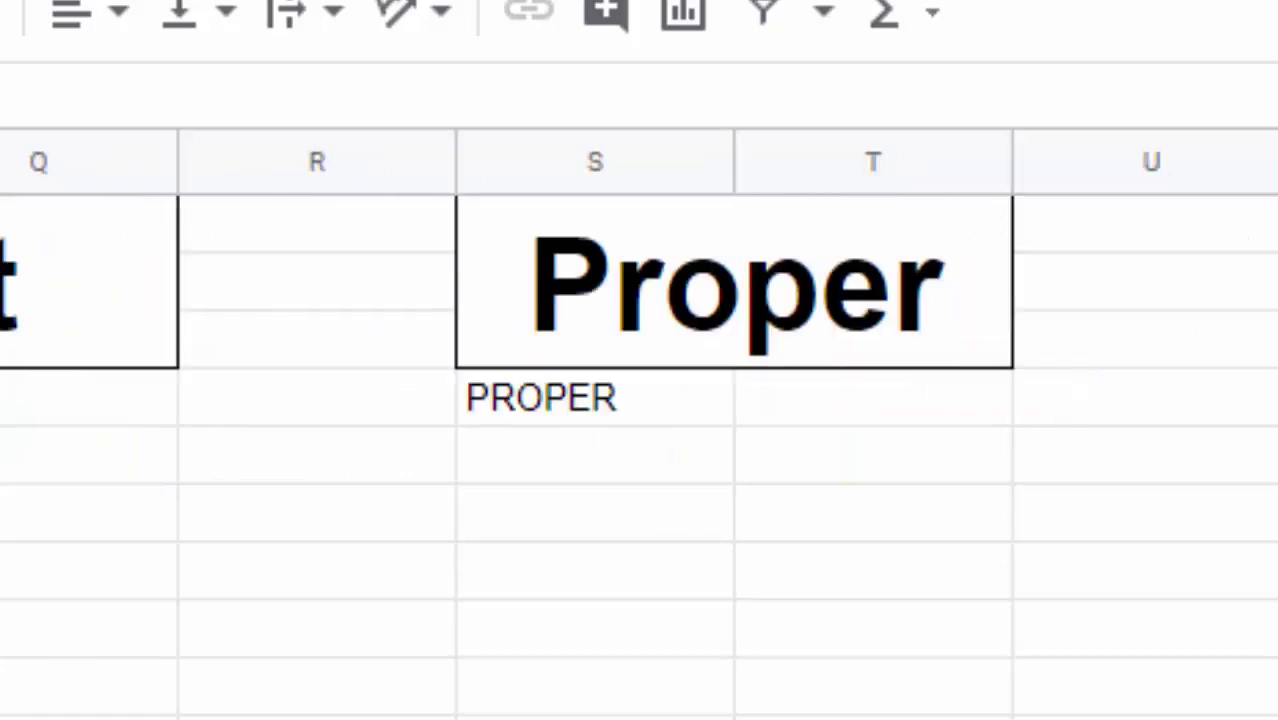
scroll(640, 400, right, 1)
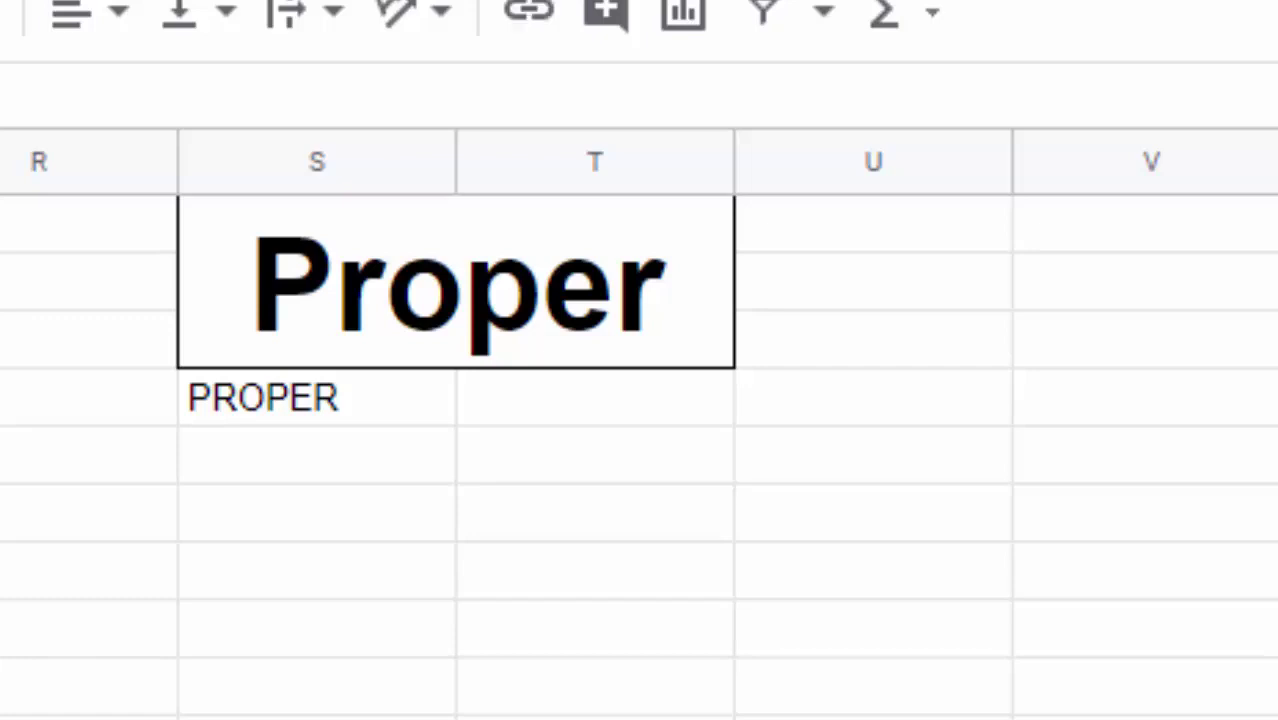
scroll(640, 400, left, 1)
scroll(640, 400, left, 2)
scroll(640, 400, left, 1)
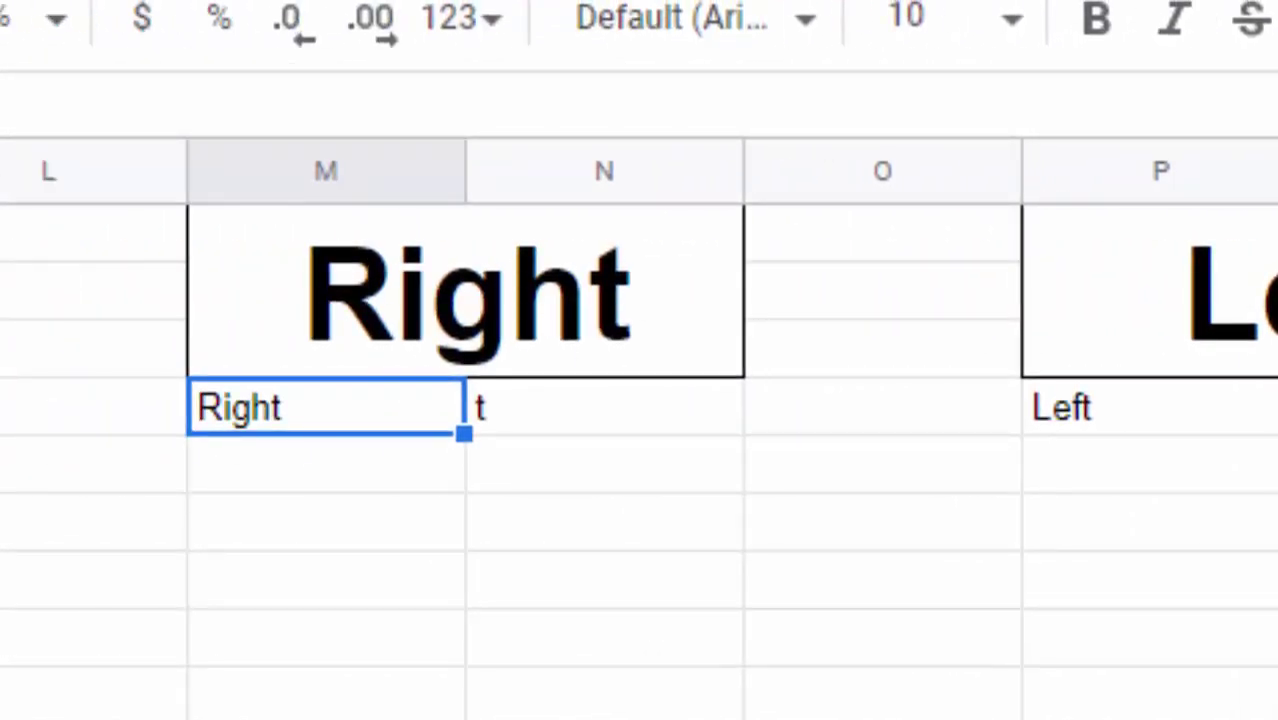
- Enter =RIGHT(M4,2) in M5 below the word Right, returning ht
click(348, 466)
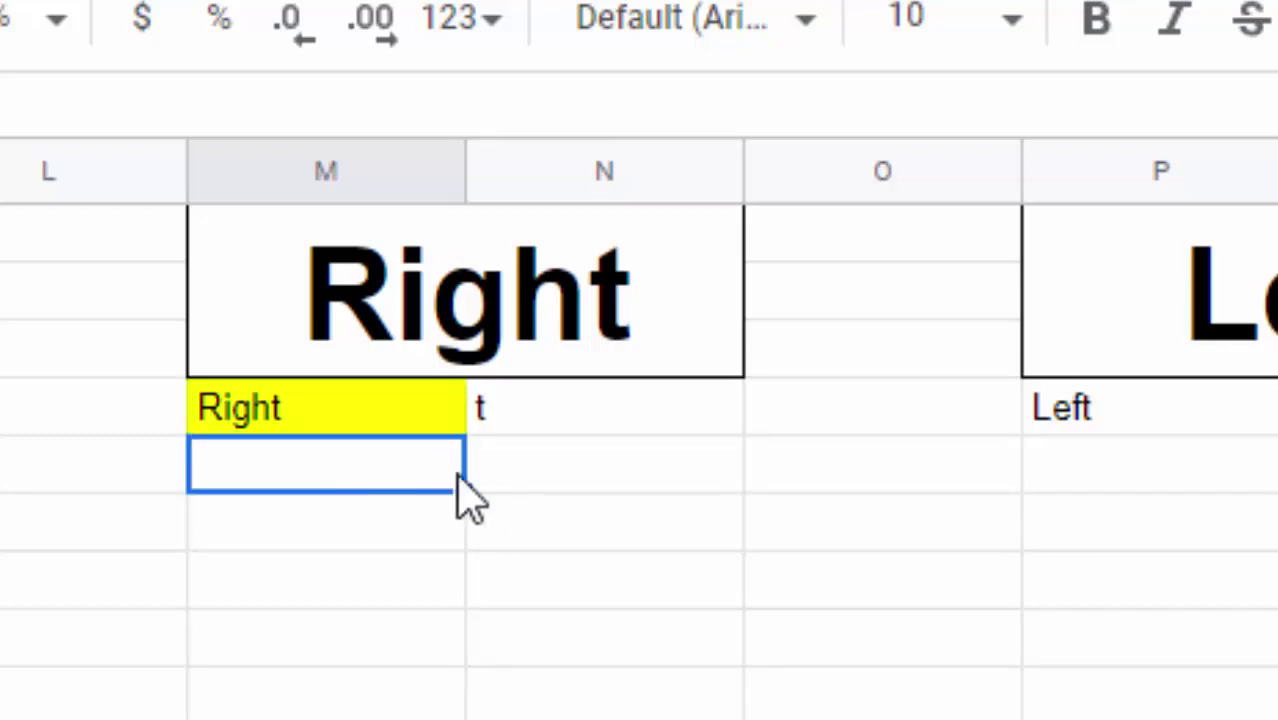
text(=rig)
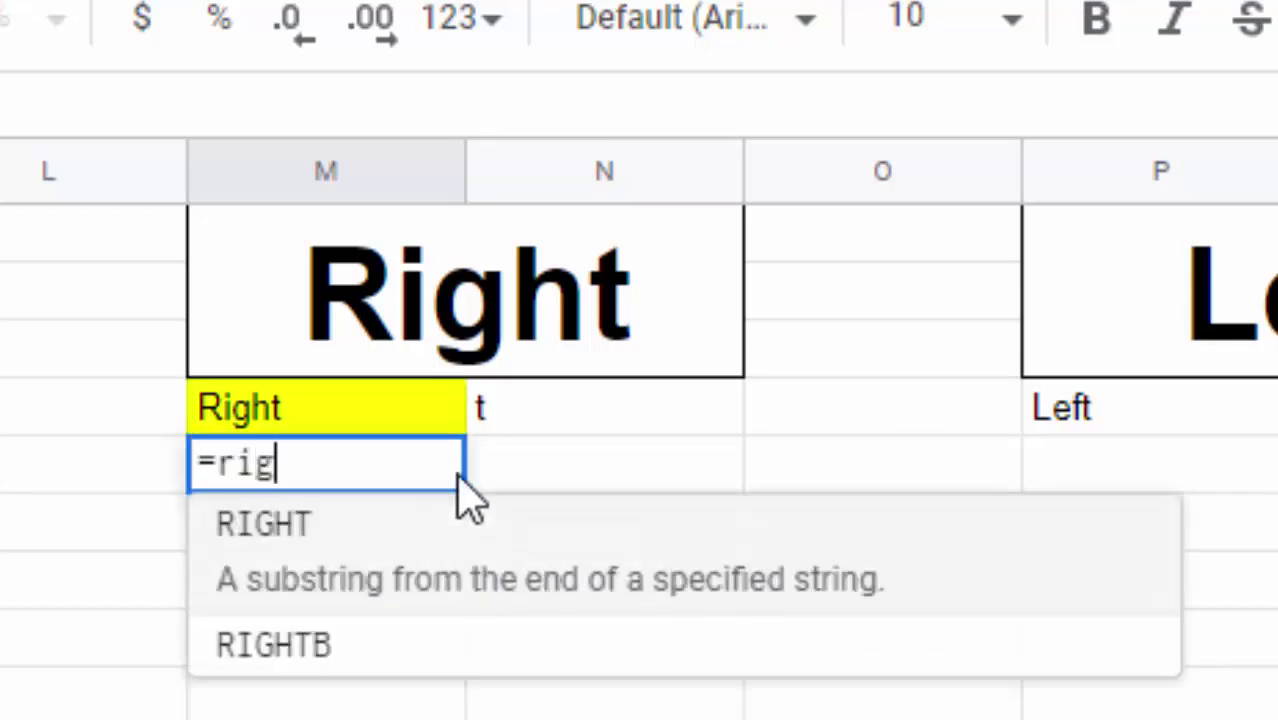
text(ht)
key(Tab)
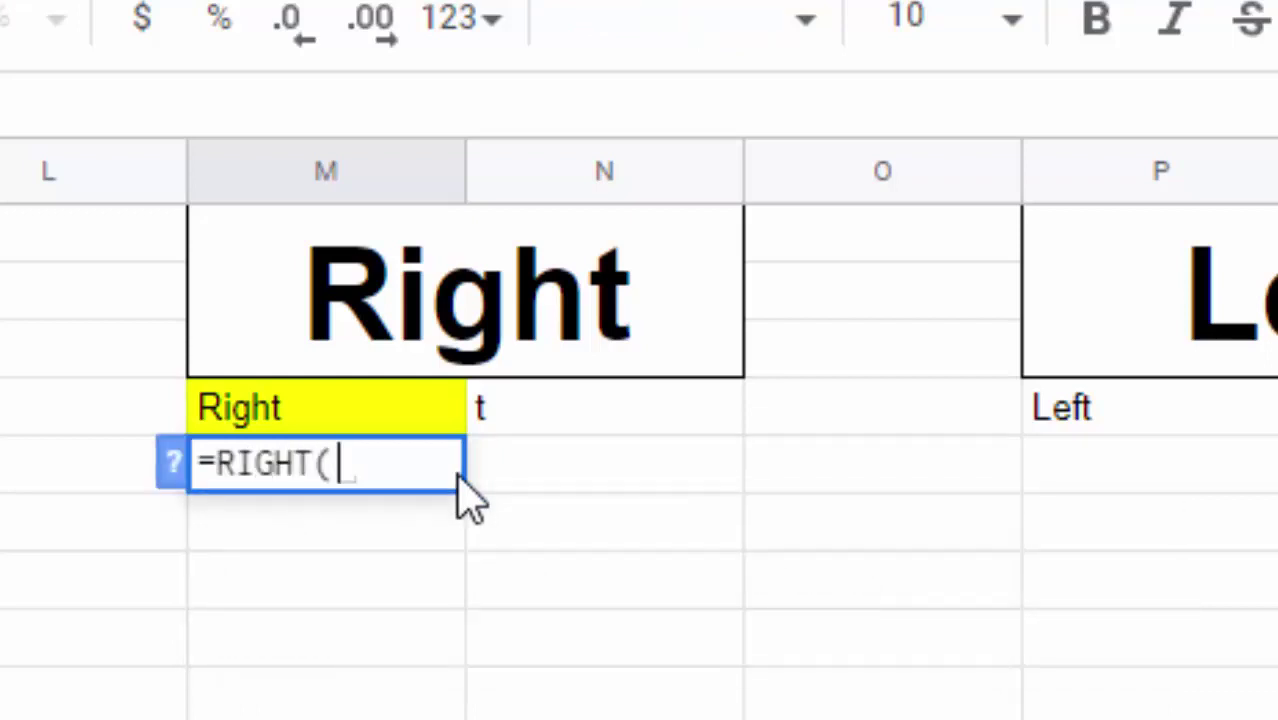
click(362, 432)
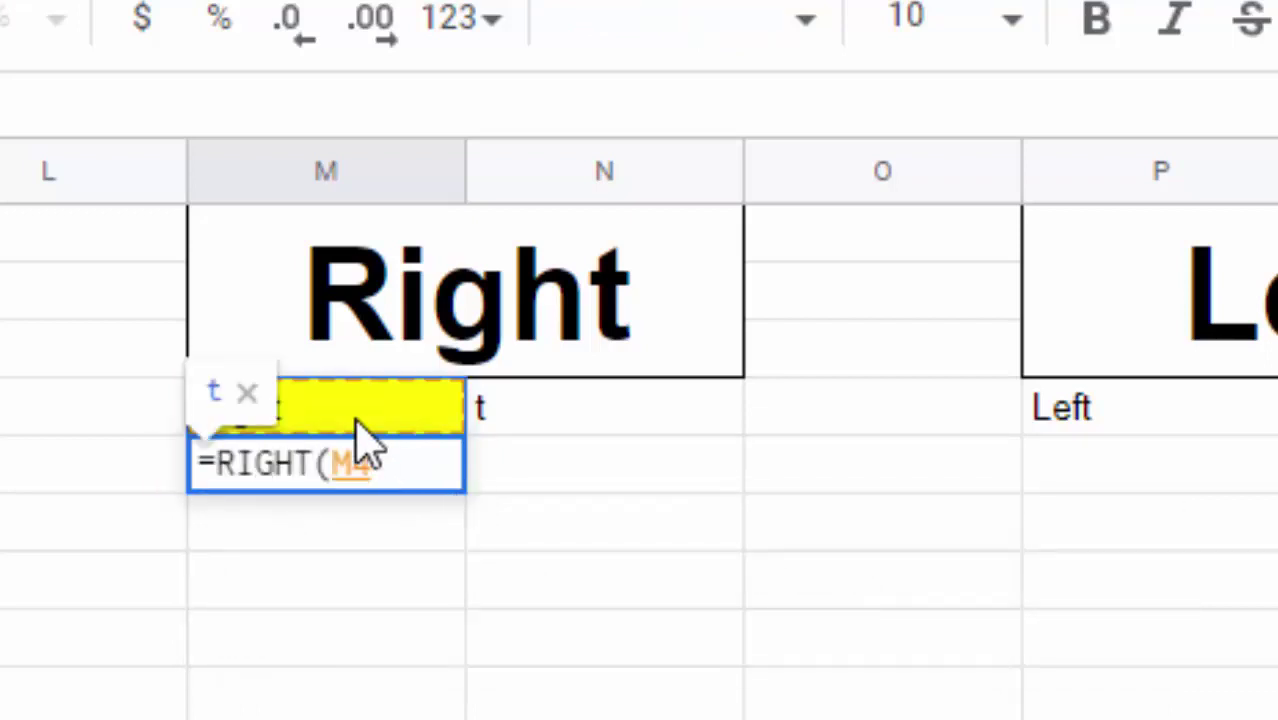
text(,)
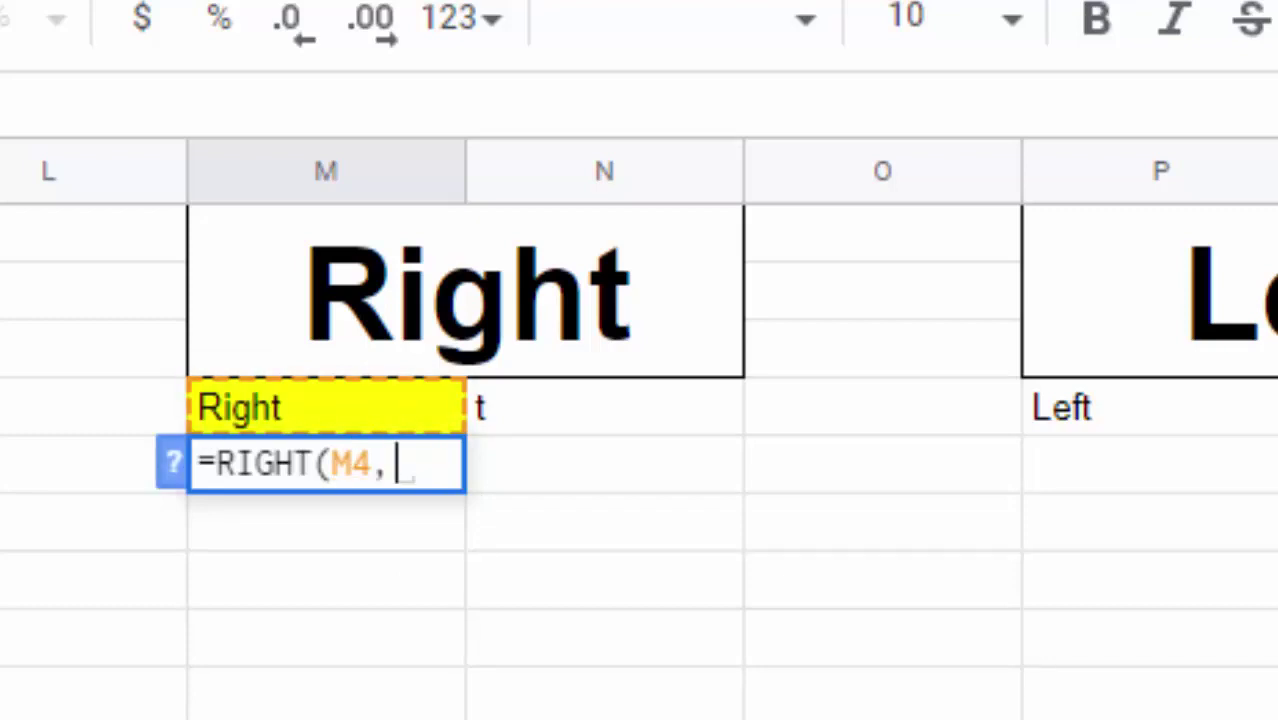
text(2)
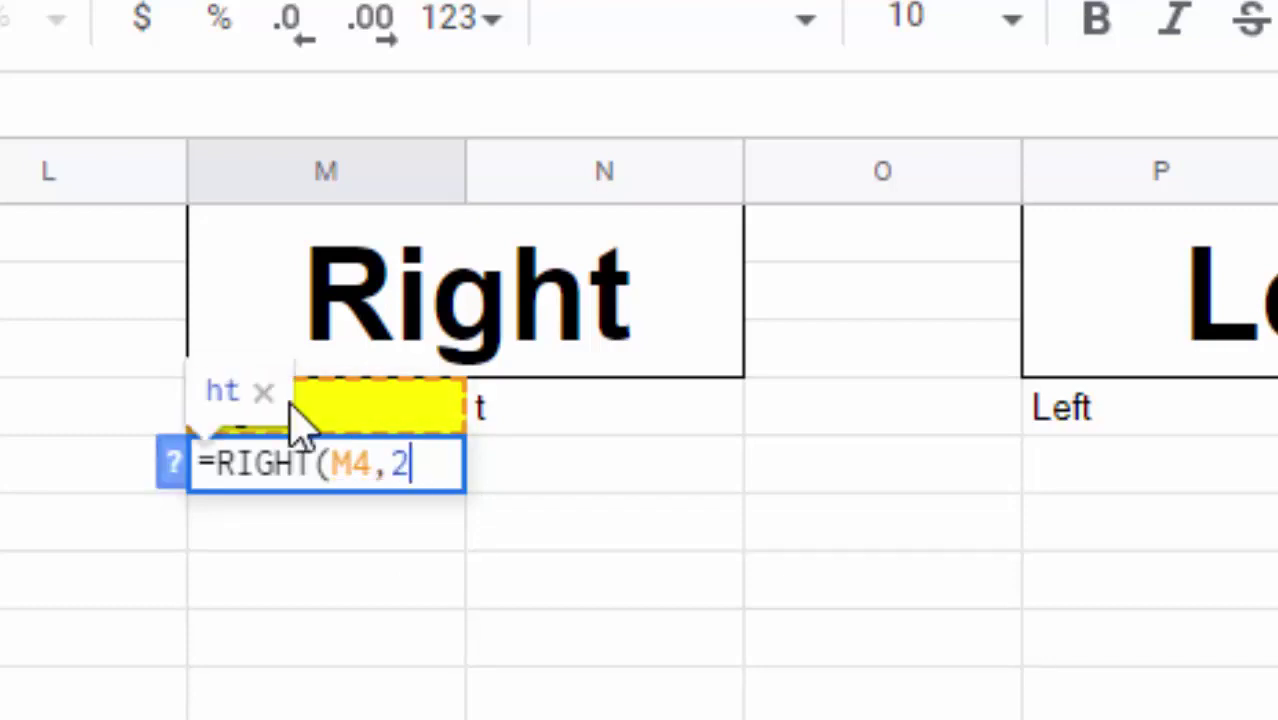
text())
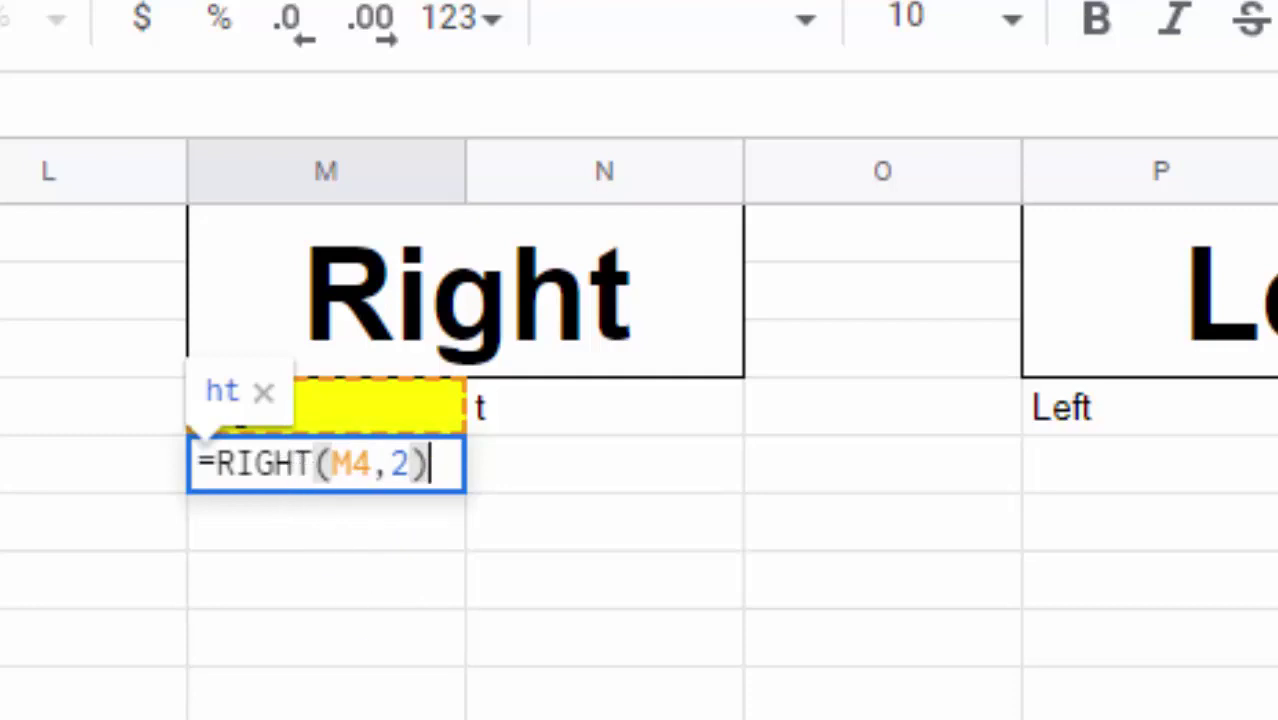
key(Return)
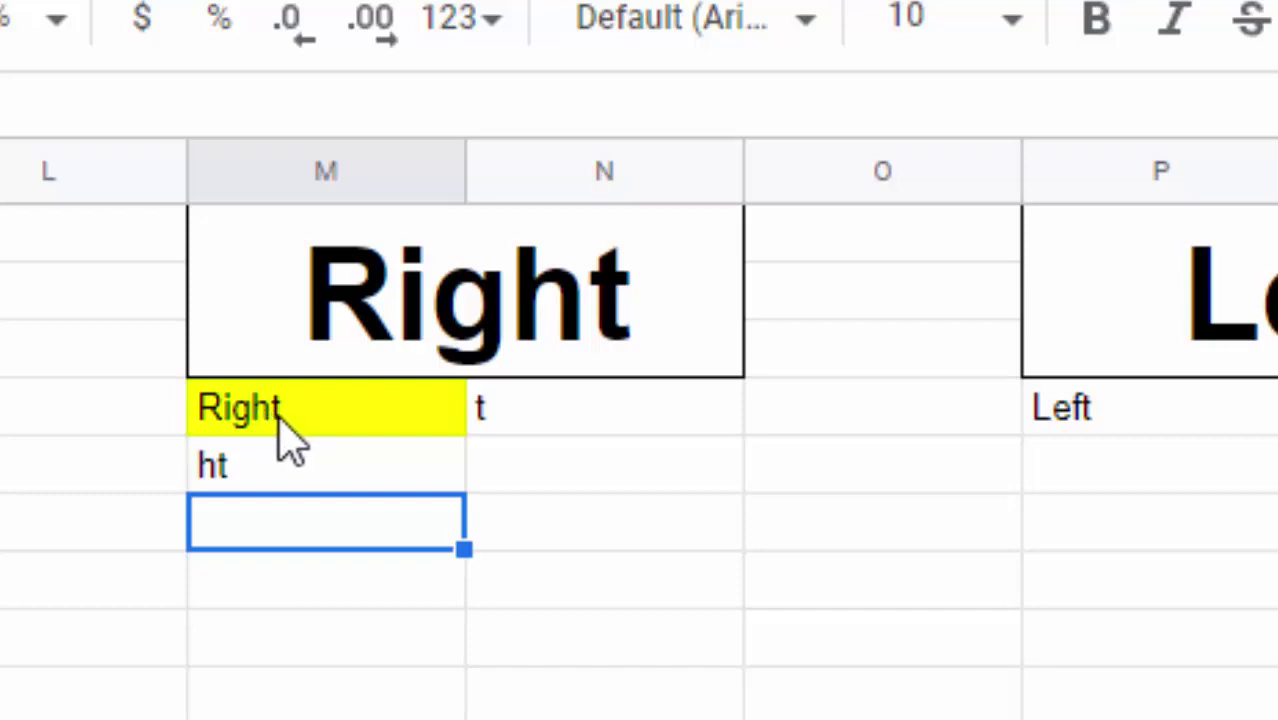
- Change the RIGHT character count from 2 to 3 so M5 shows ght
click(280, 472)
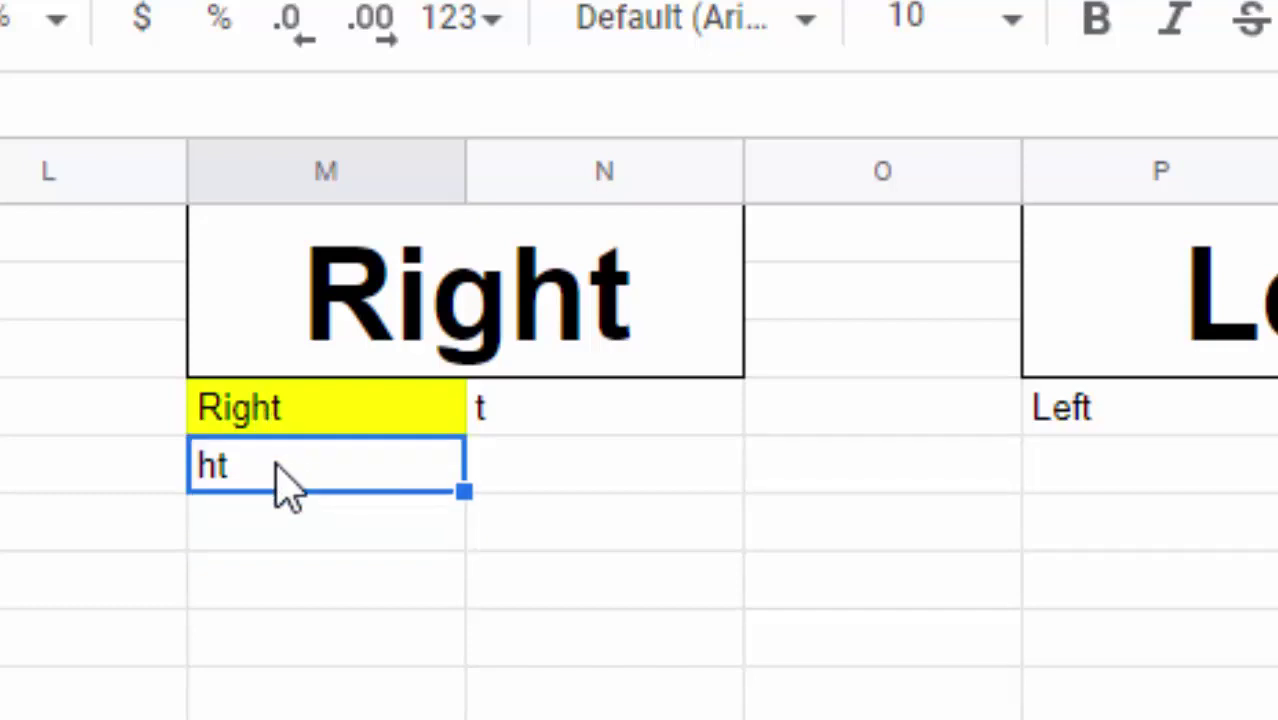
double_click(277, 466)
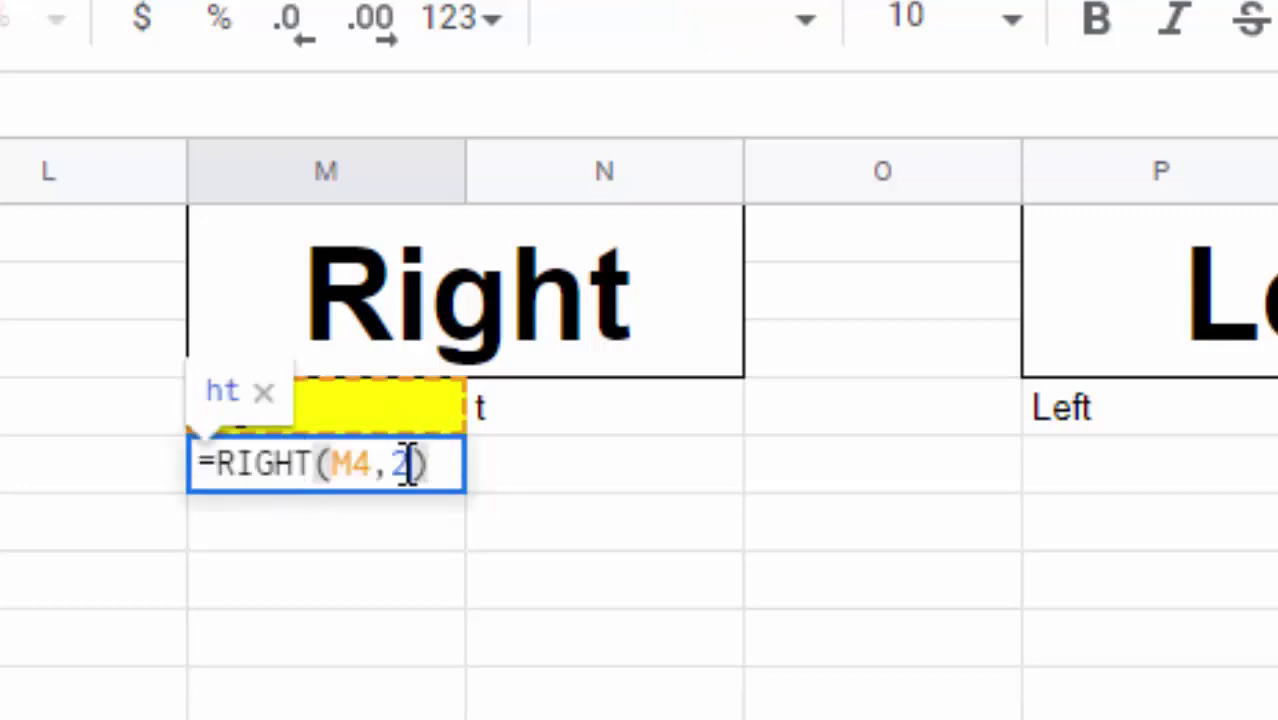
key(BackSpace)
text(3)
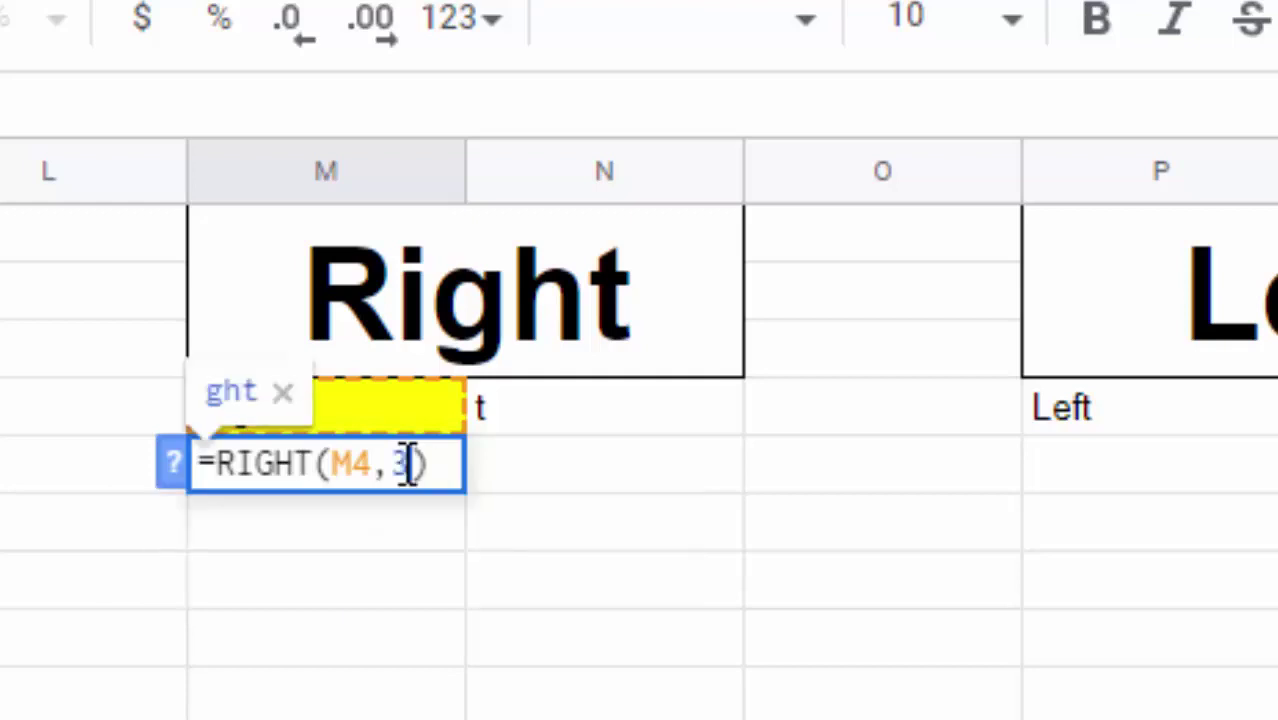
key(Return)
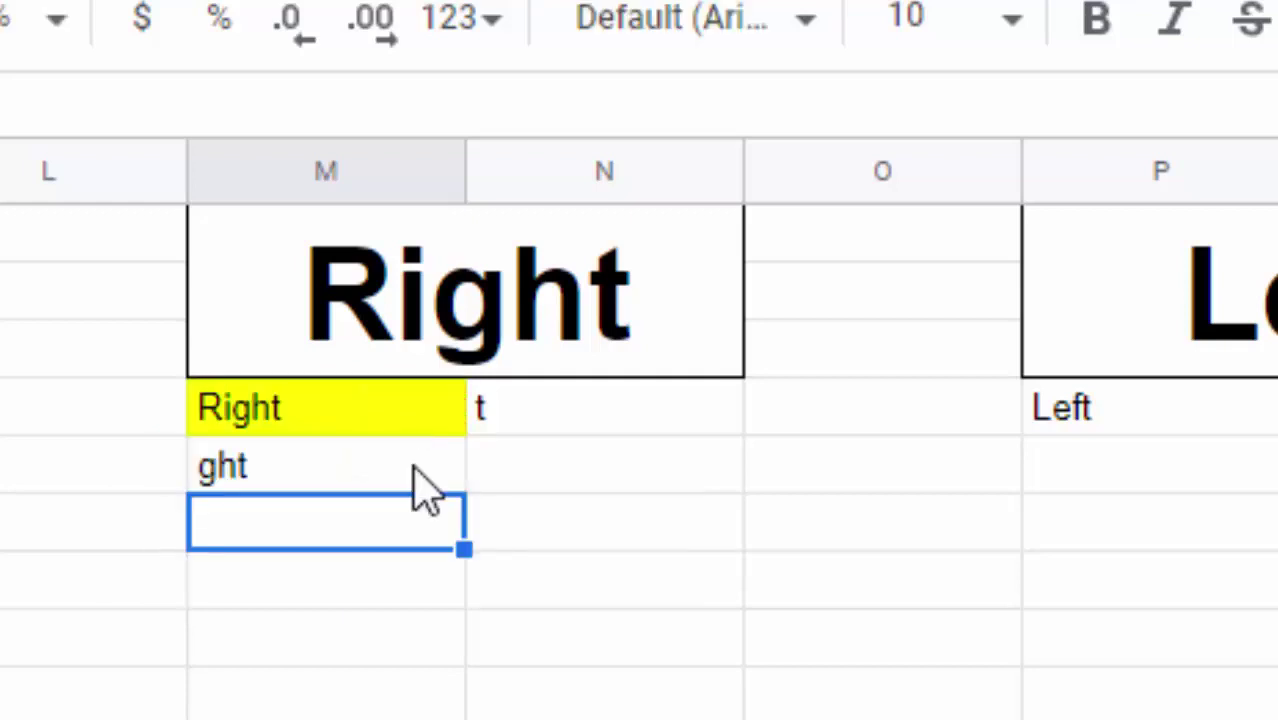
- Enter =LEFT(P4,3) in P5 so it returns Lef
click(1150, 468)
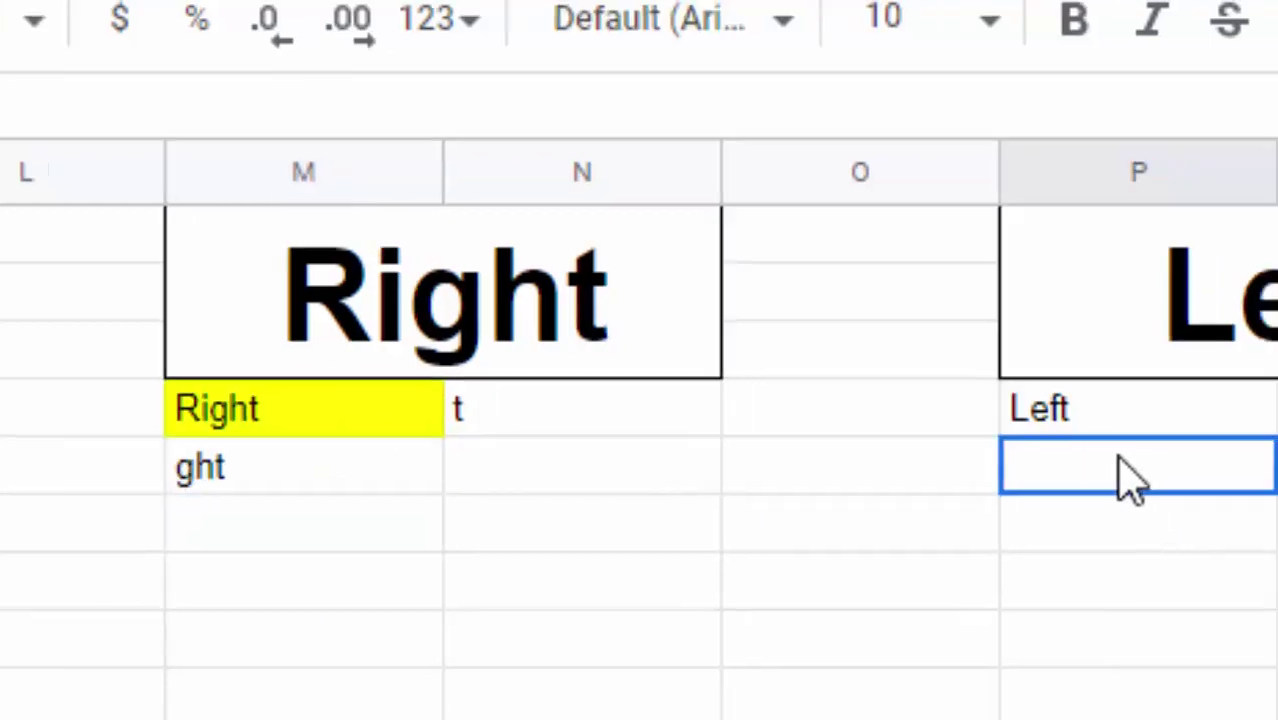
text(=l)
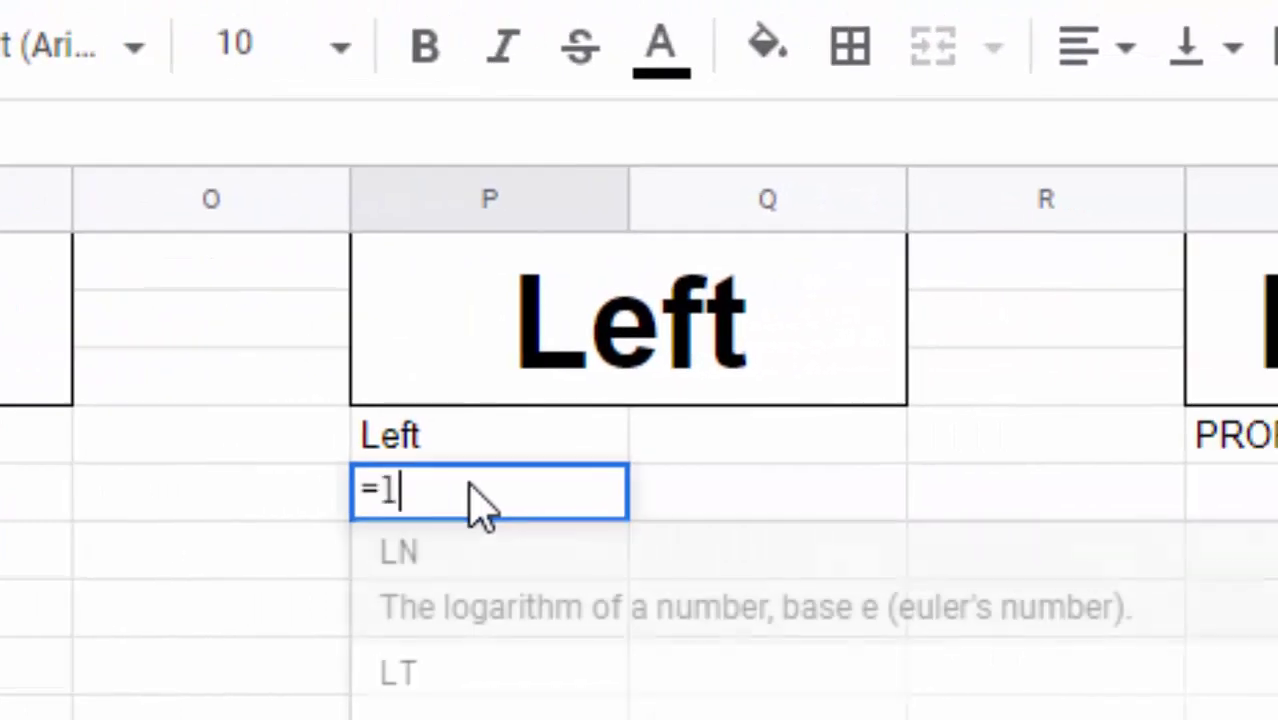
text(eft)
key(Tab)
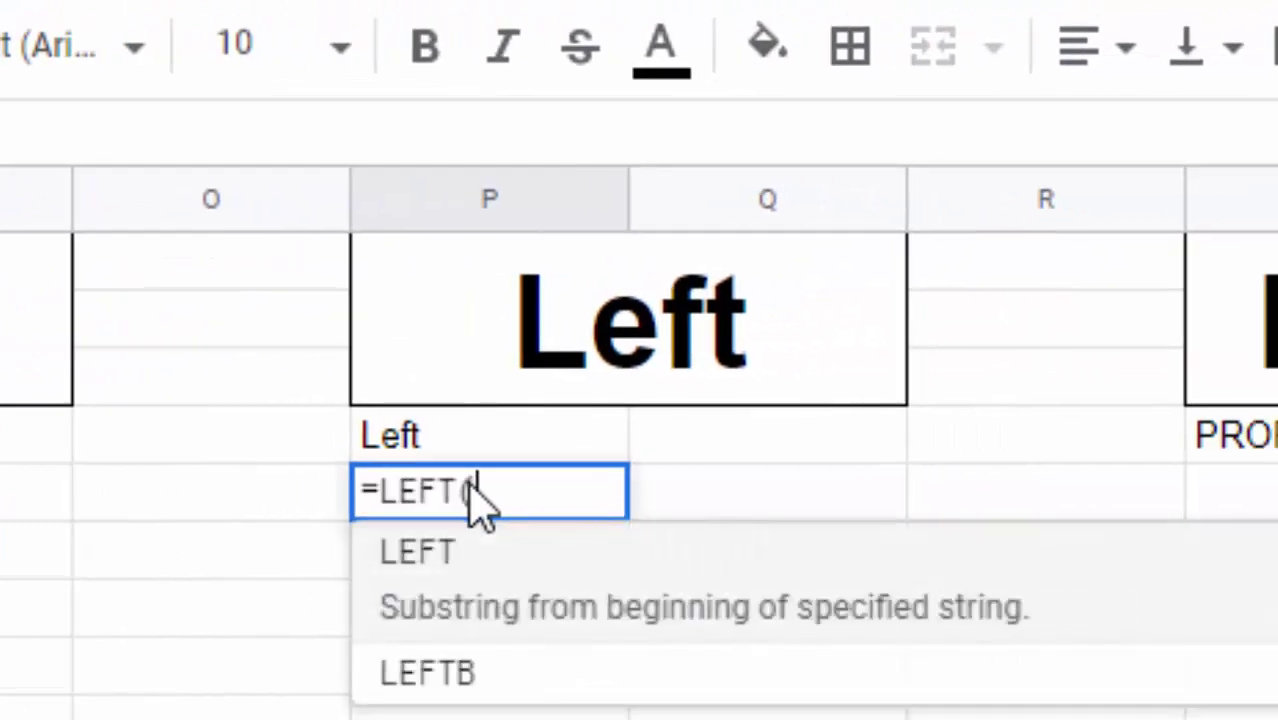
click(465, 447)
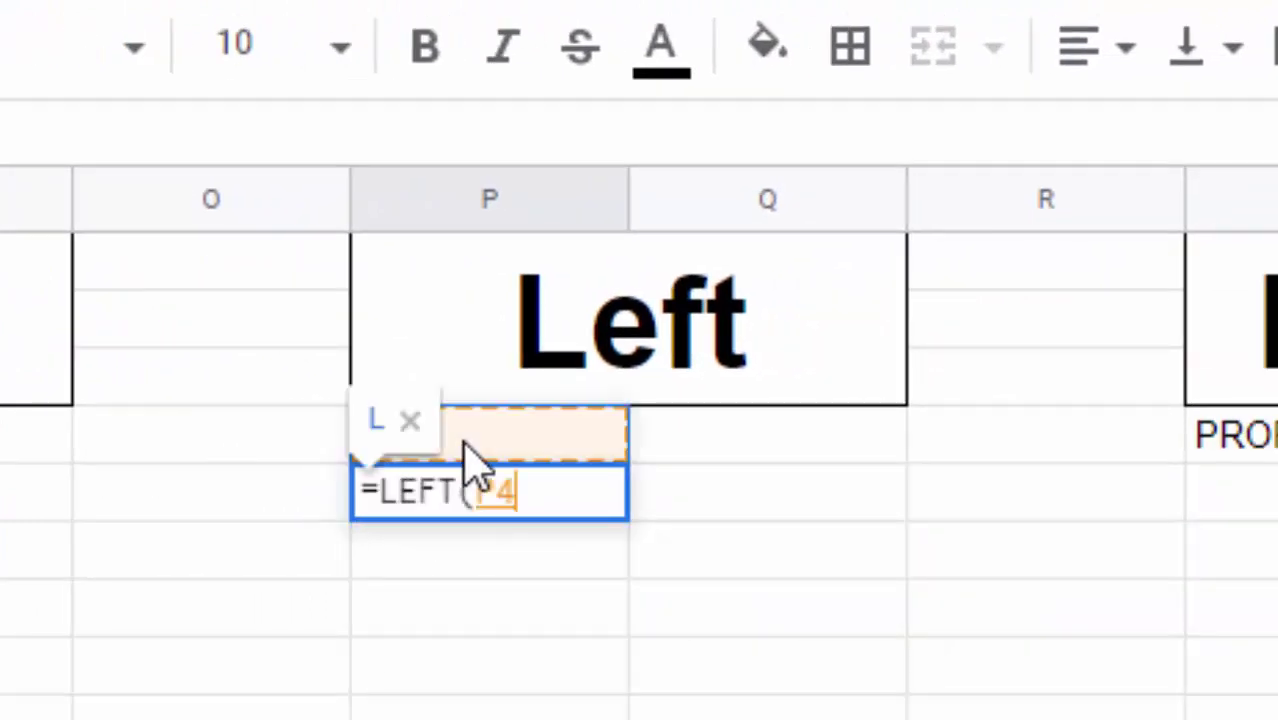
text(, )
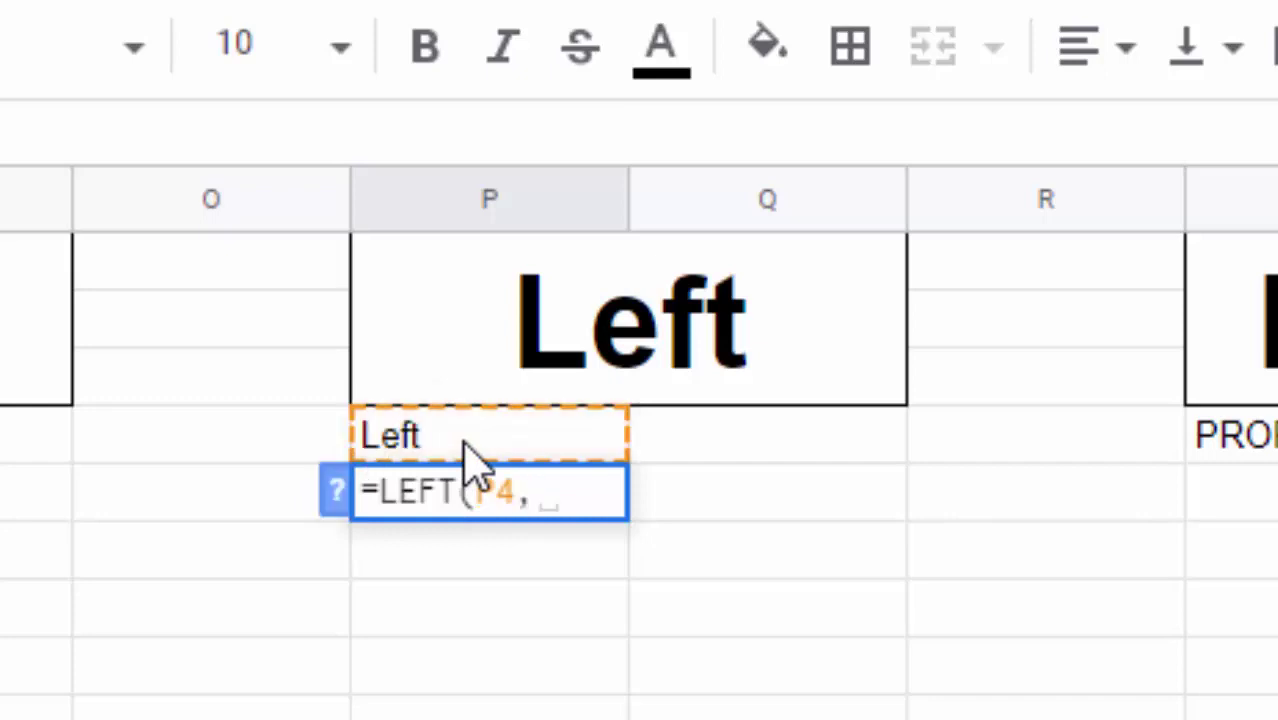
text(f)
key(BackSpace)
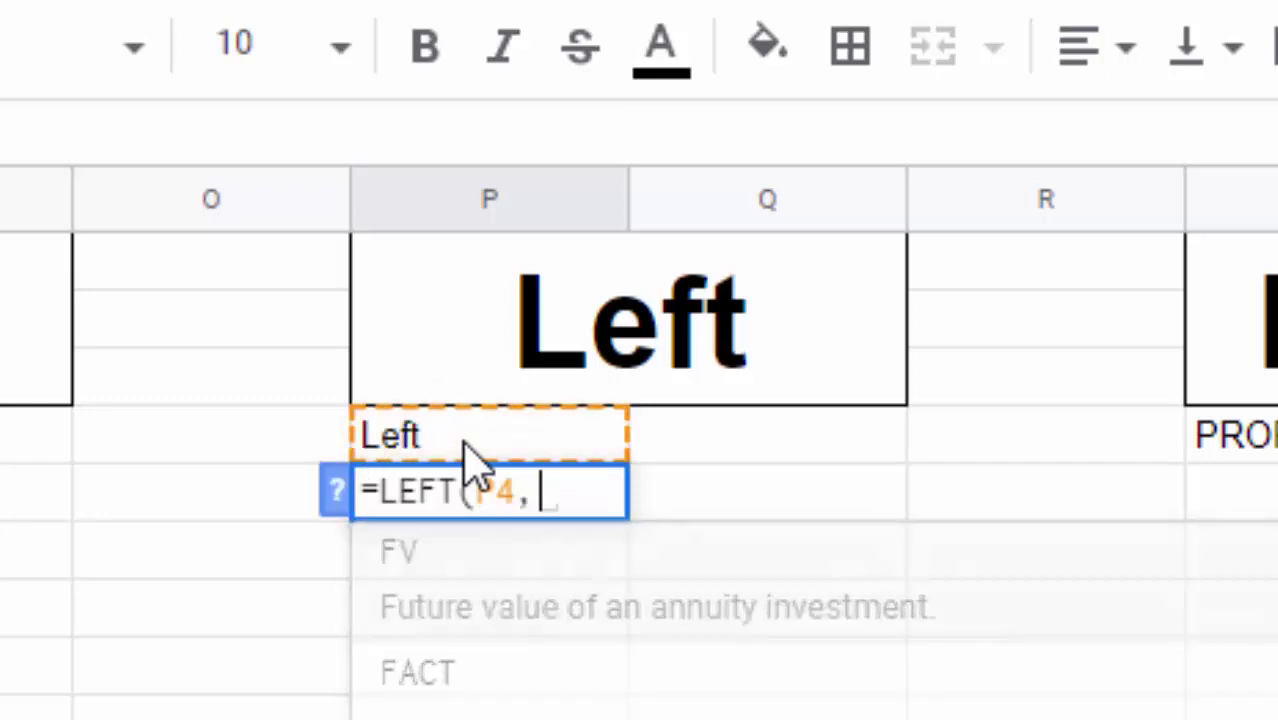
text(3)
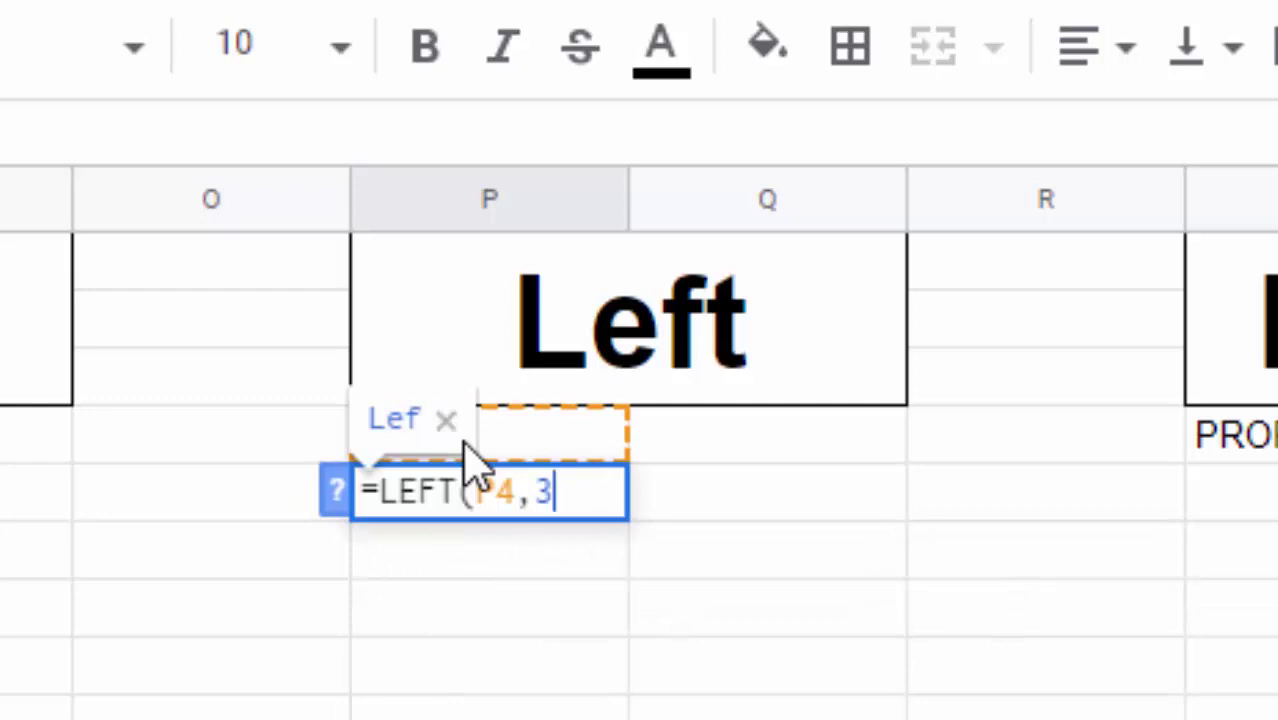
text())
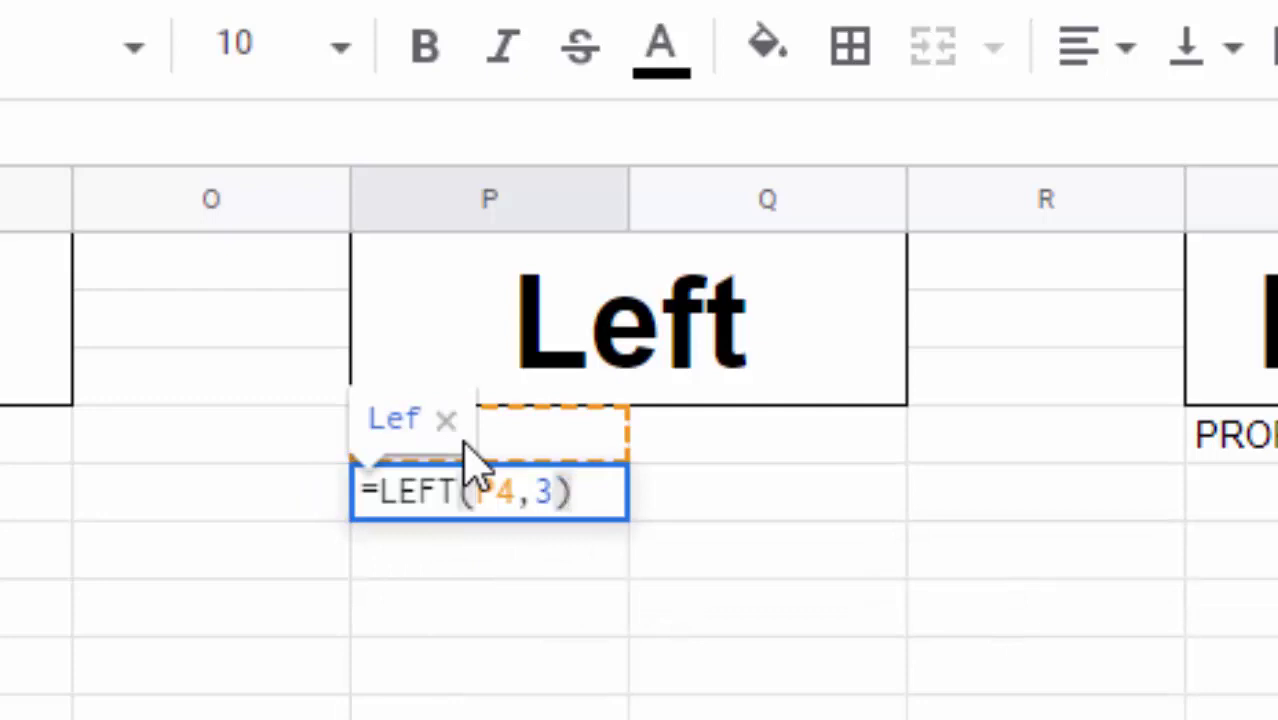
key(Return)
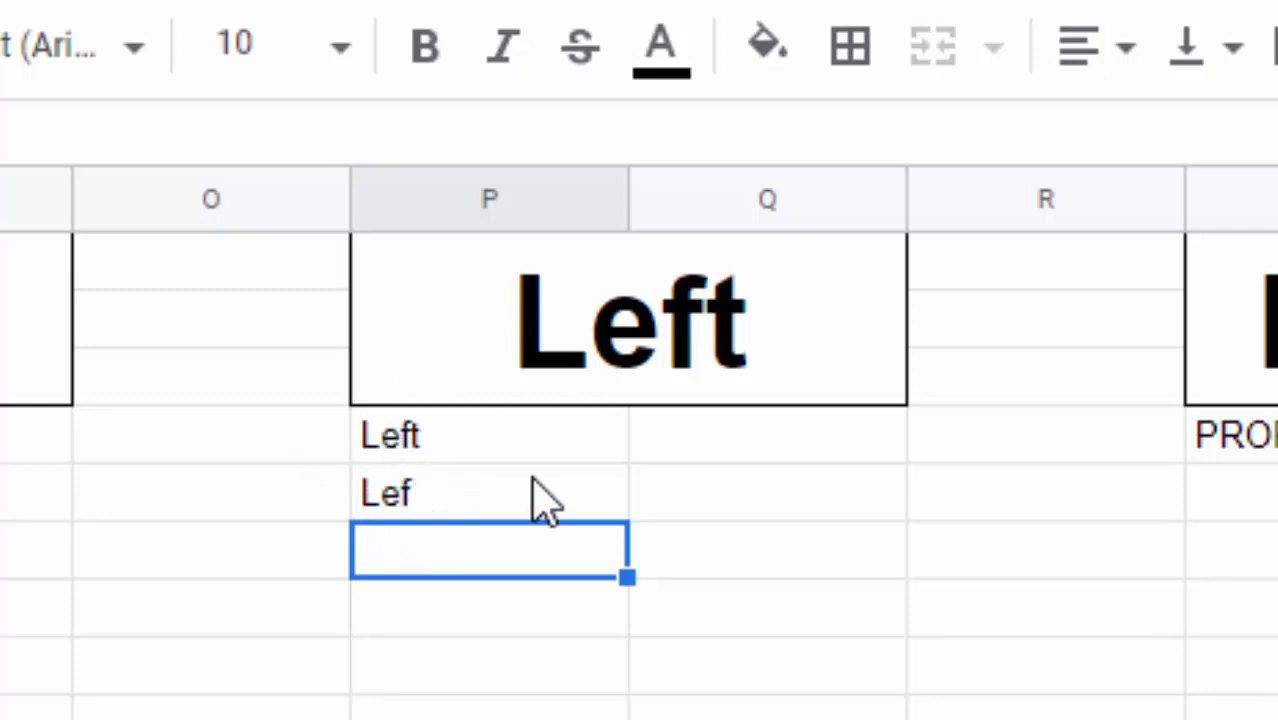
click(449, 496)
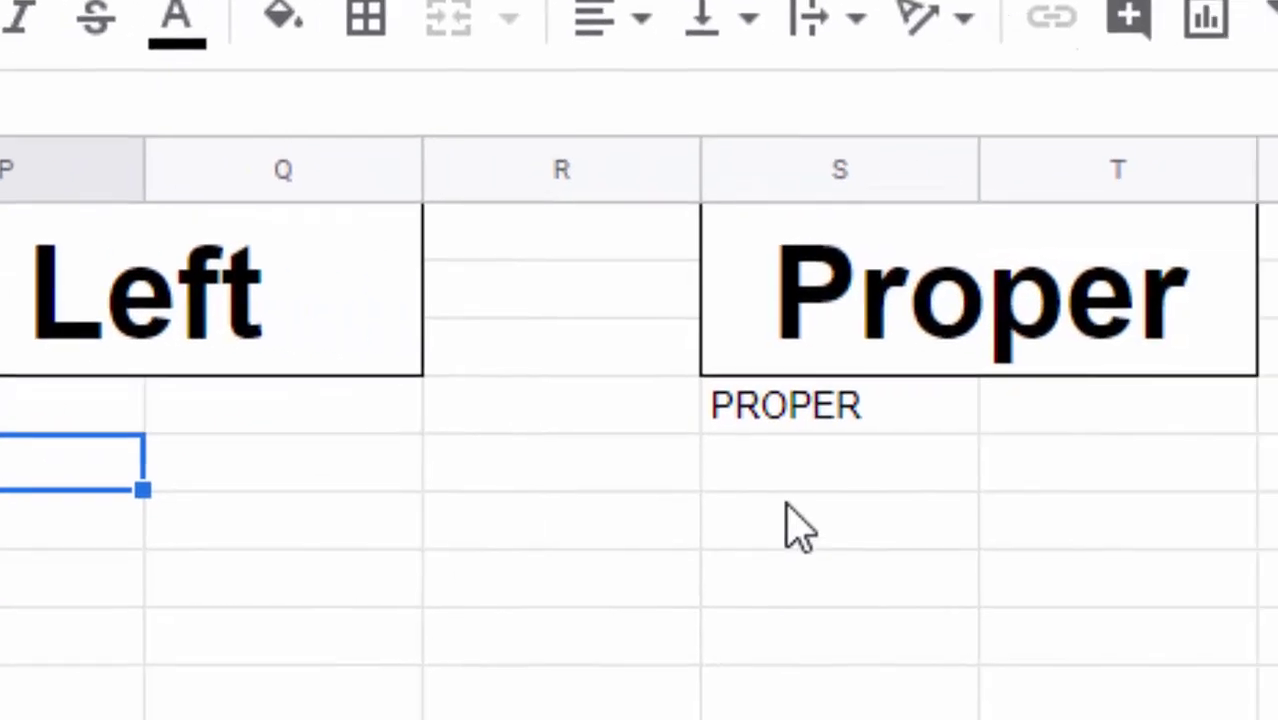
- Type UPPER in S5 and enter =PROPER(S5) in T5 to return Upper
click(531, 463)
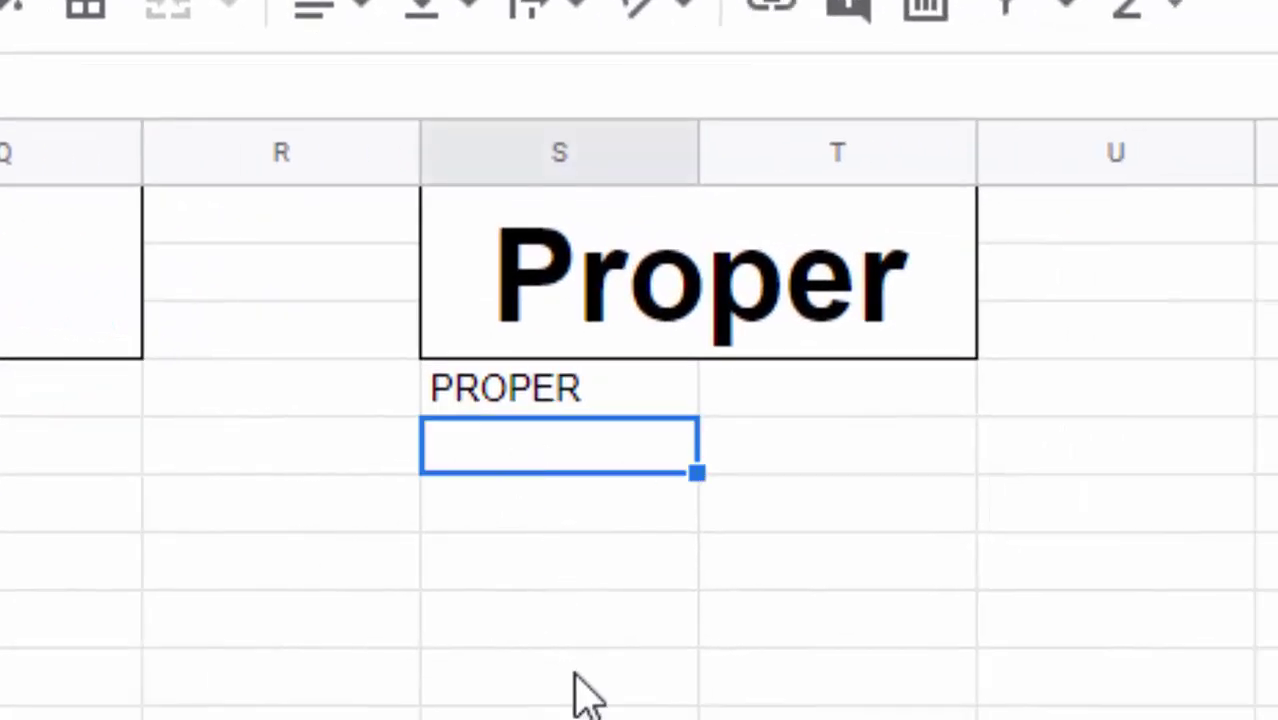
text(U)
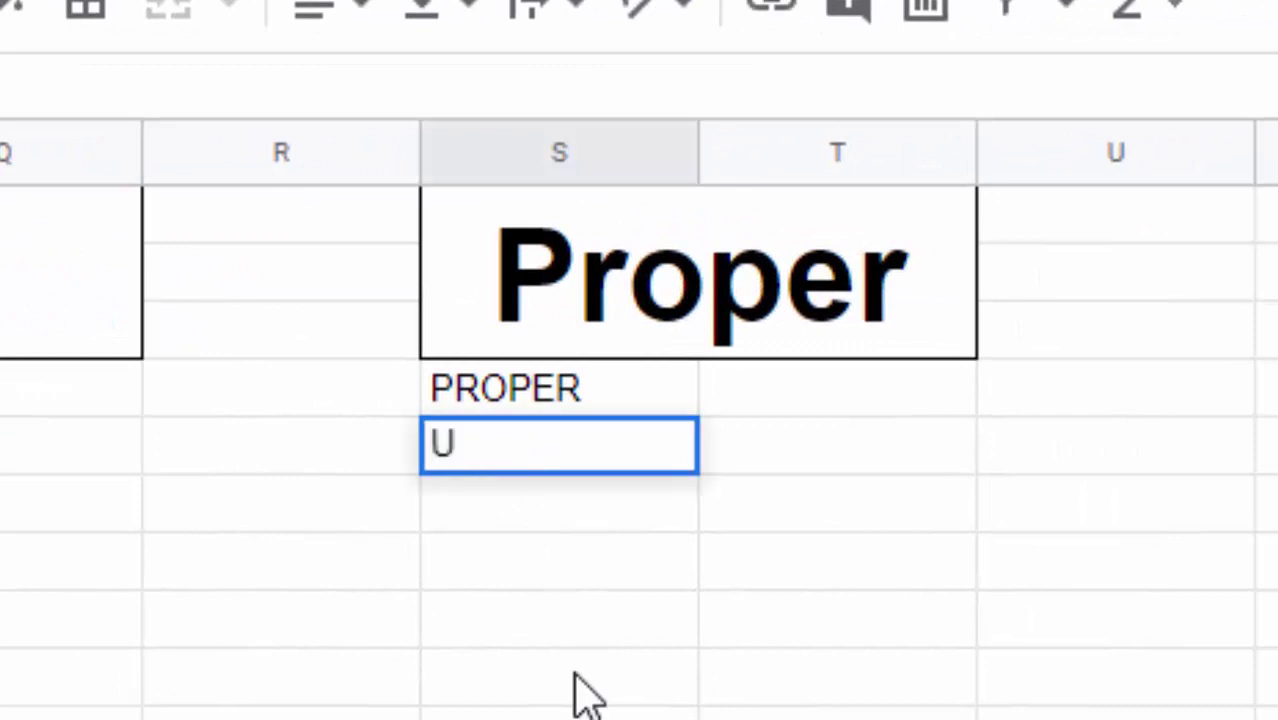
text(PP)
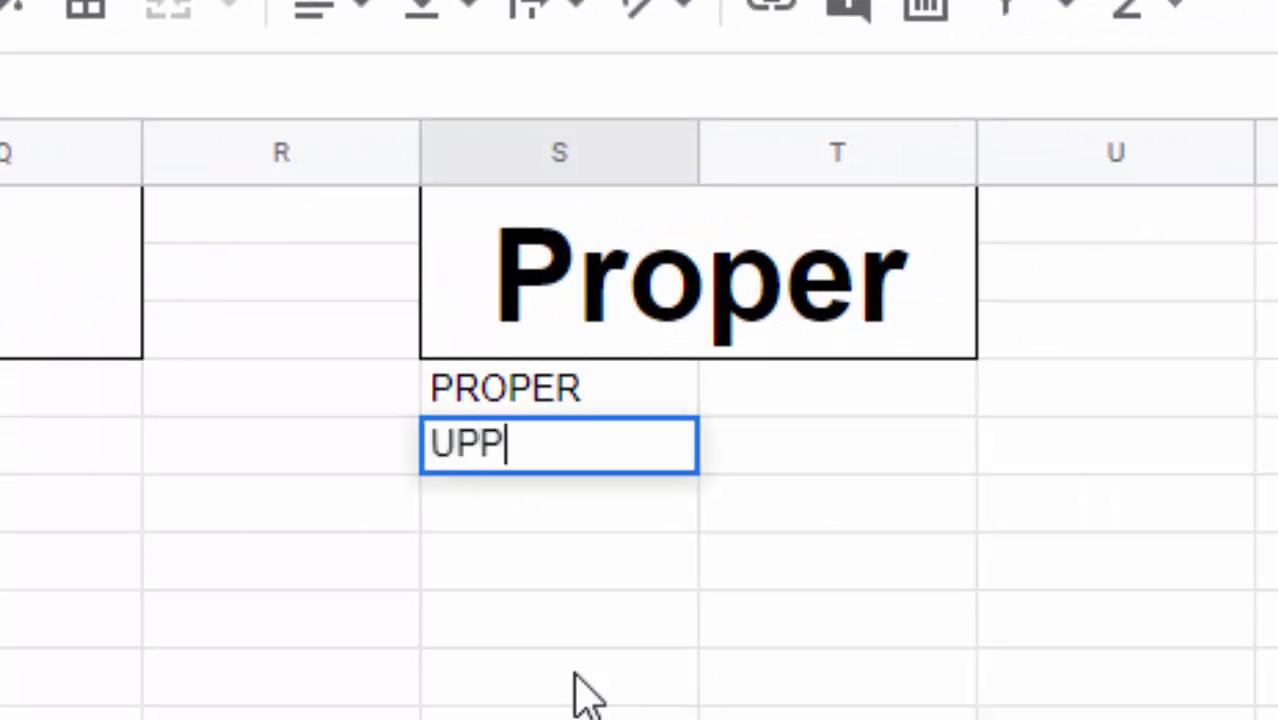
text(ER)
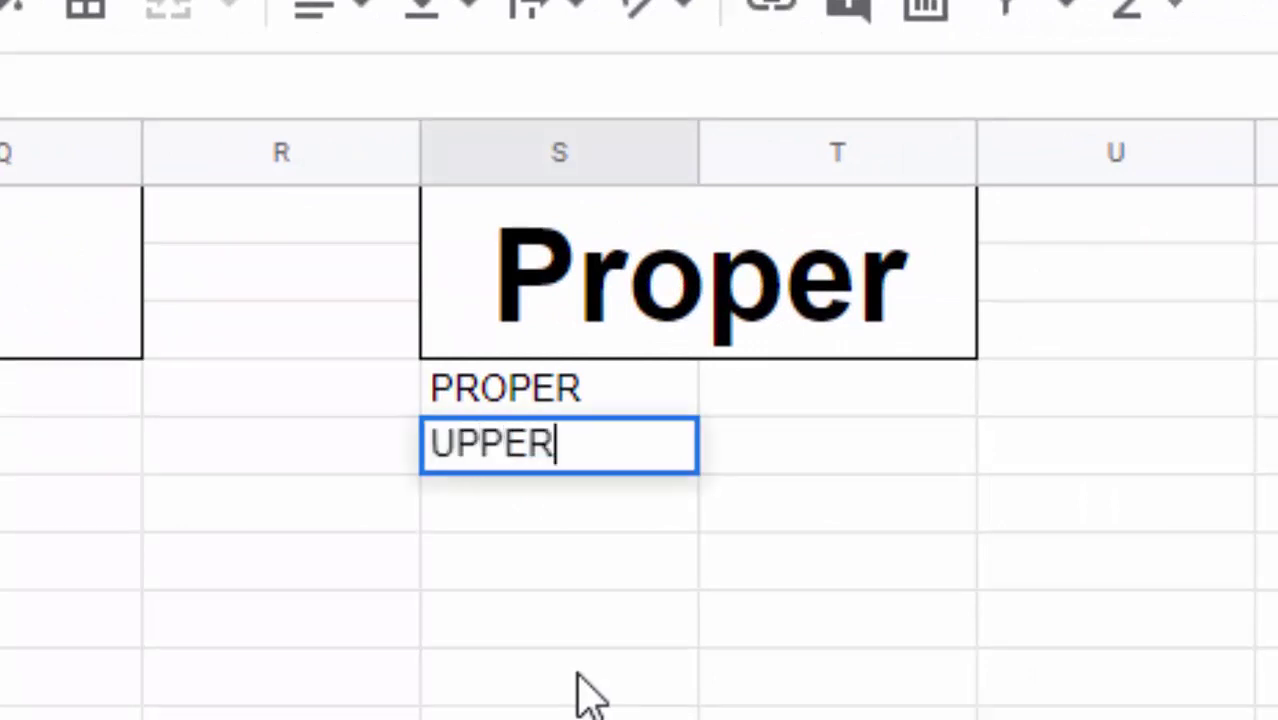
click(785, 460)
text(=)
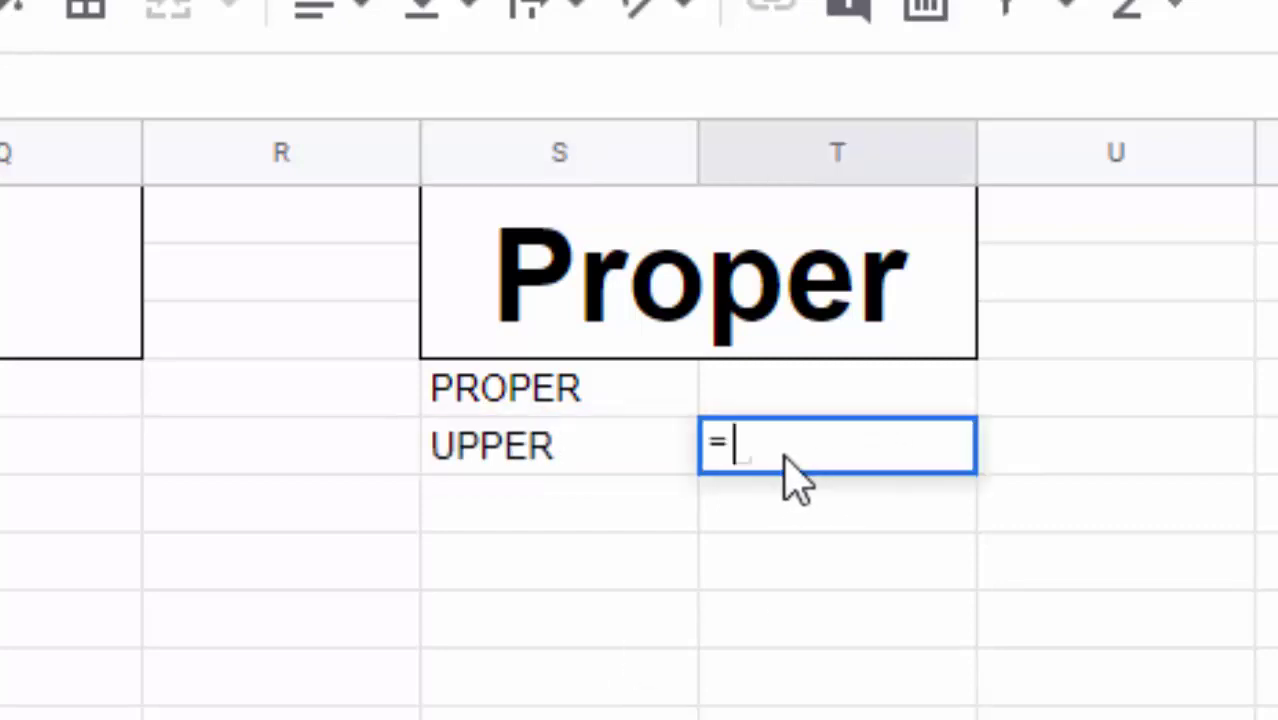
text(prop)
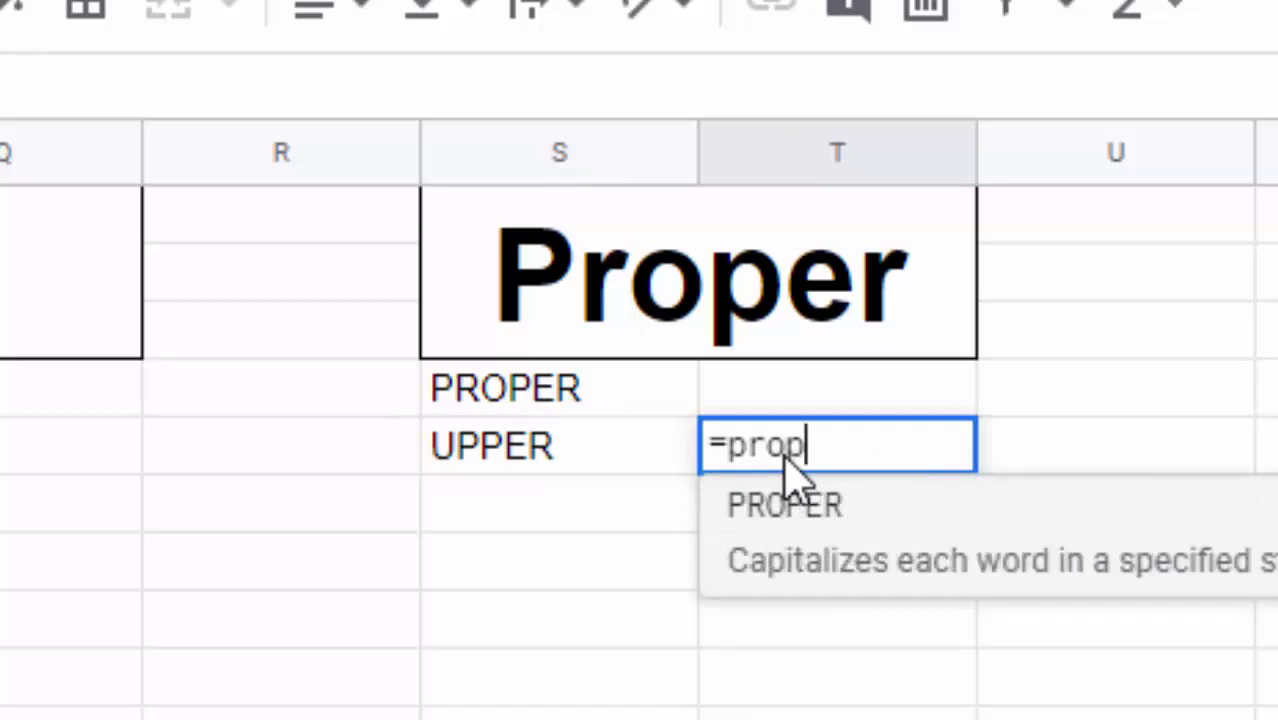
text(er)
key(Tab)
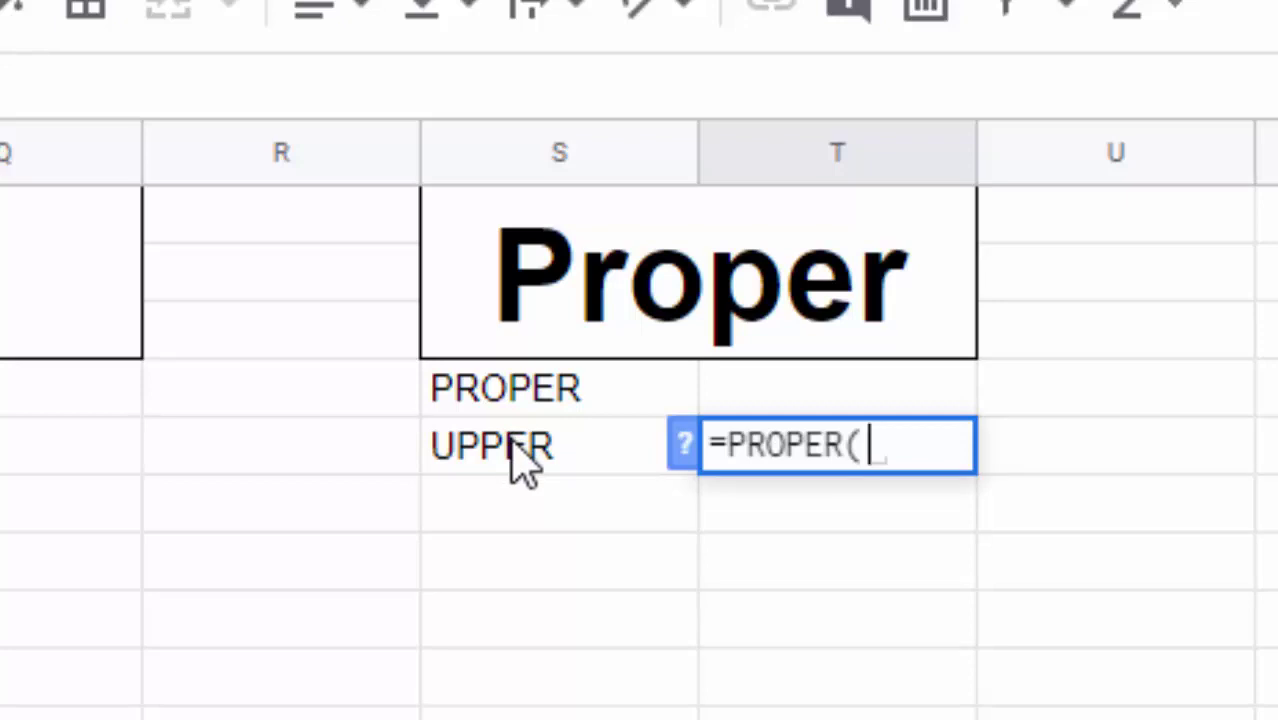
click(520, 458)
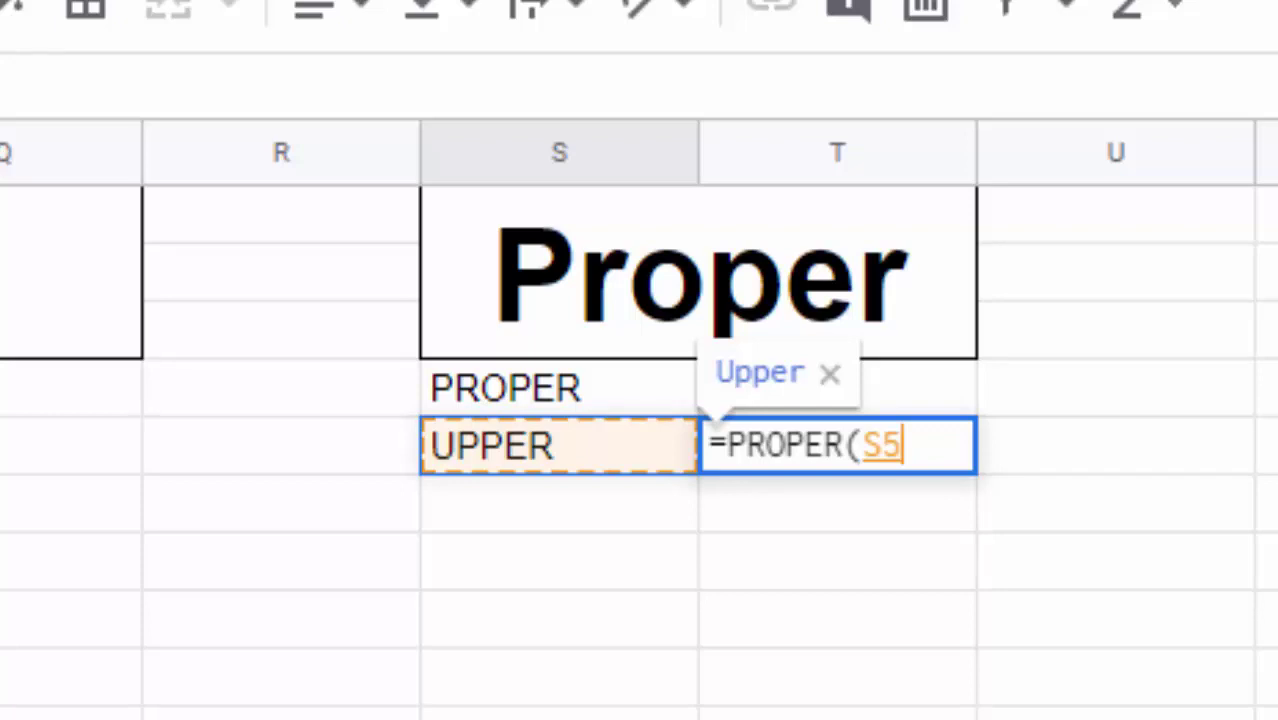
text())
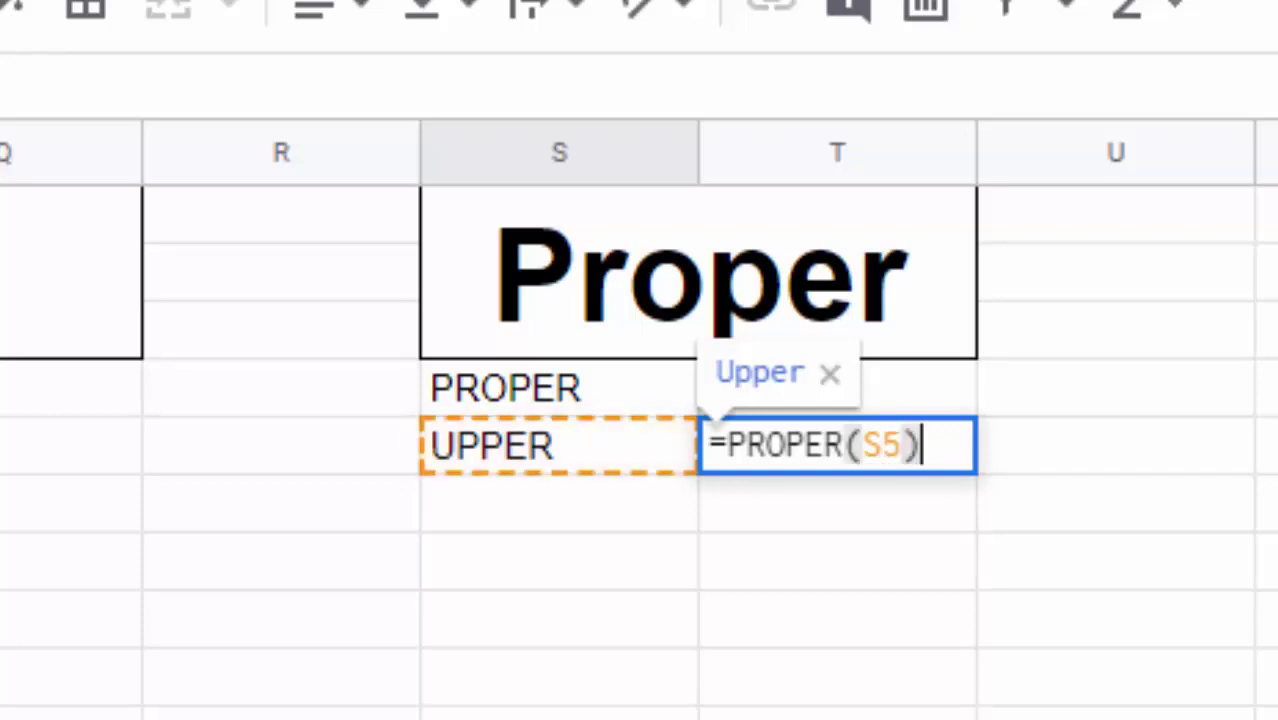
key(Return)
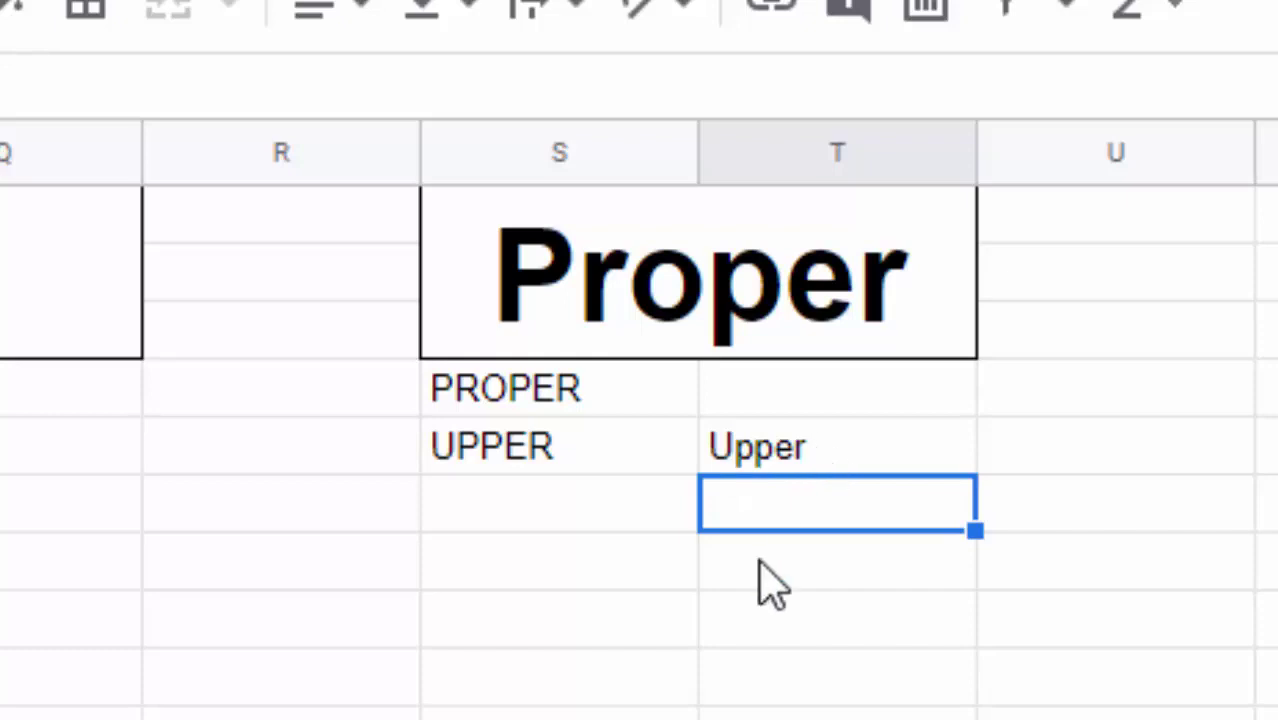
- Switch back to the sheet with the Sumif table
scroll(640, 450, right, 2)
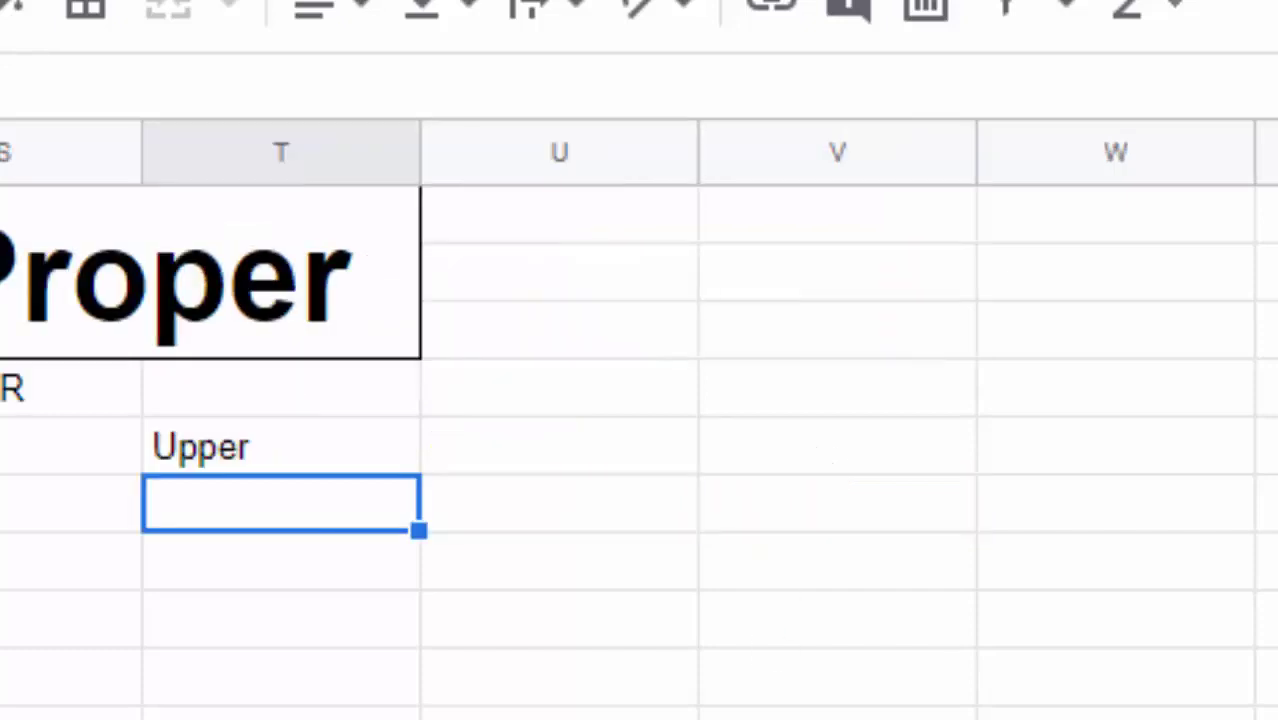
scroll(640, 450, left, 5)
scroll(640, 450, left, 5)
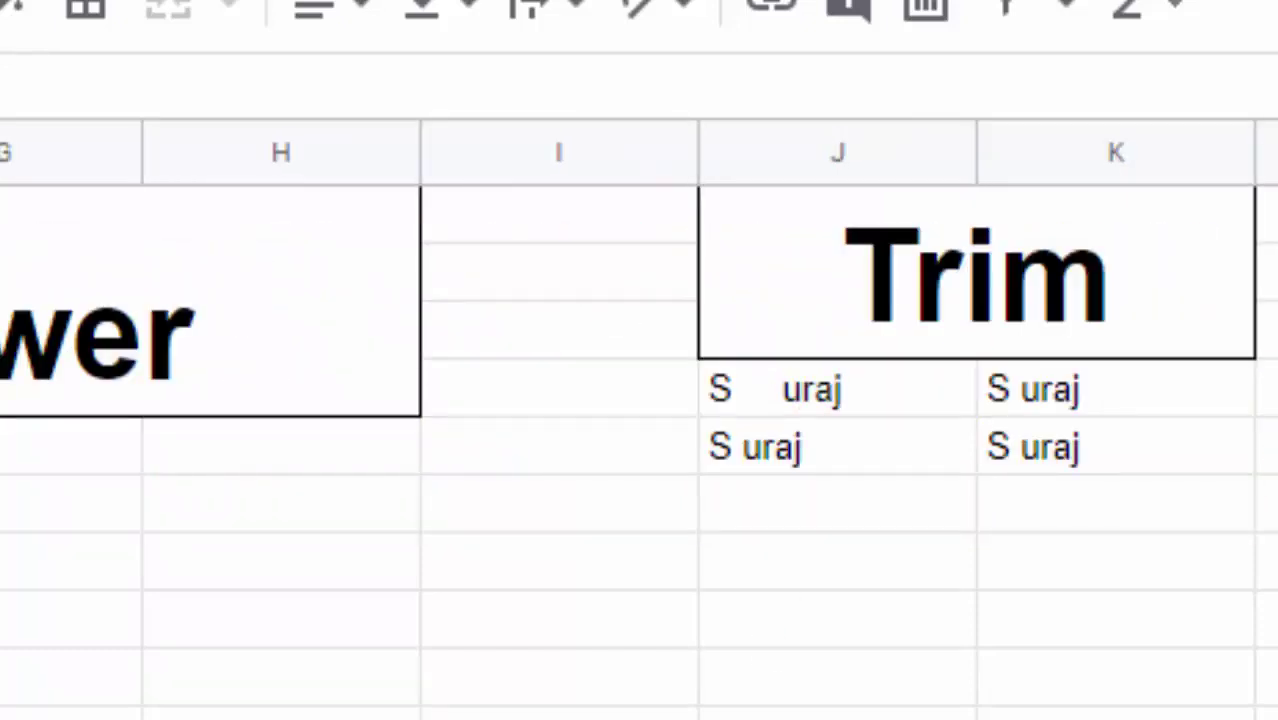
key(ctrl+Page_Down)
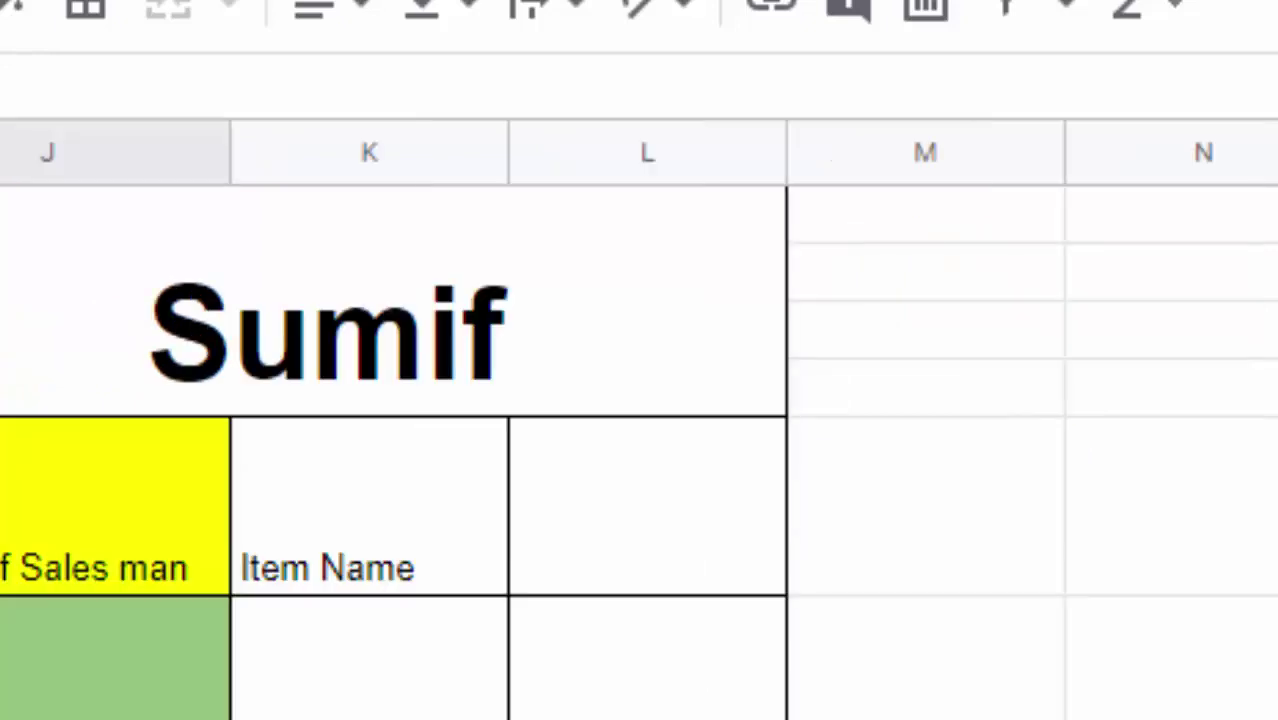
scroll(640, 450, left, 5)
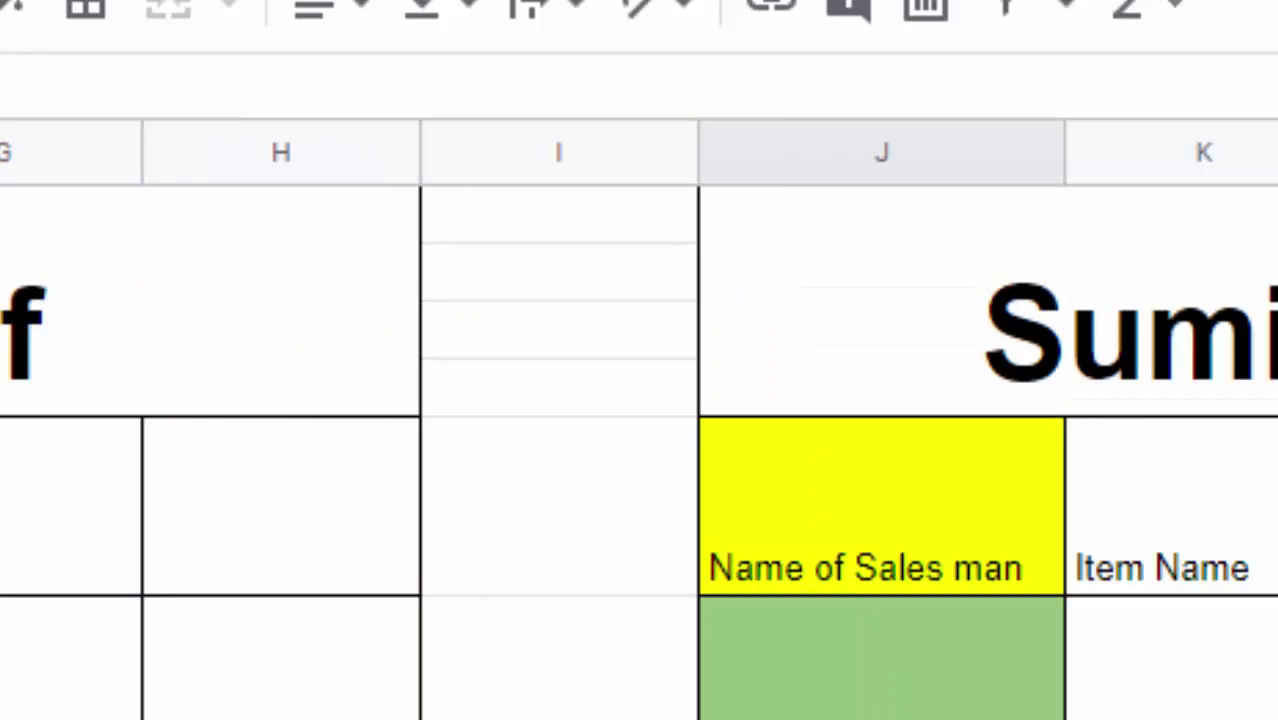